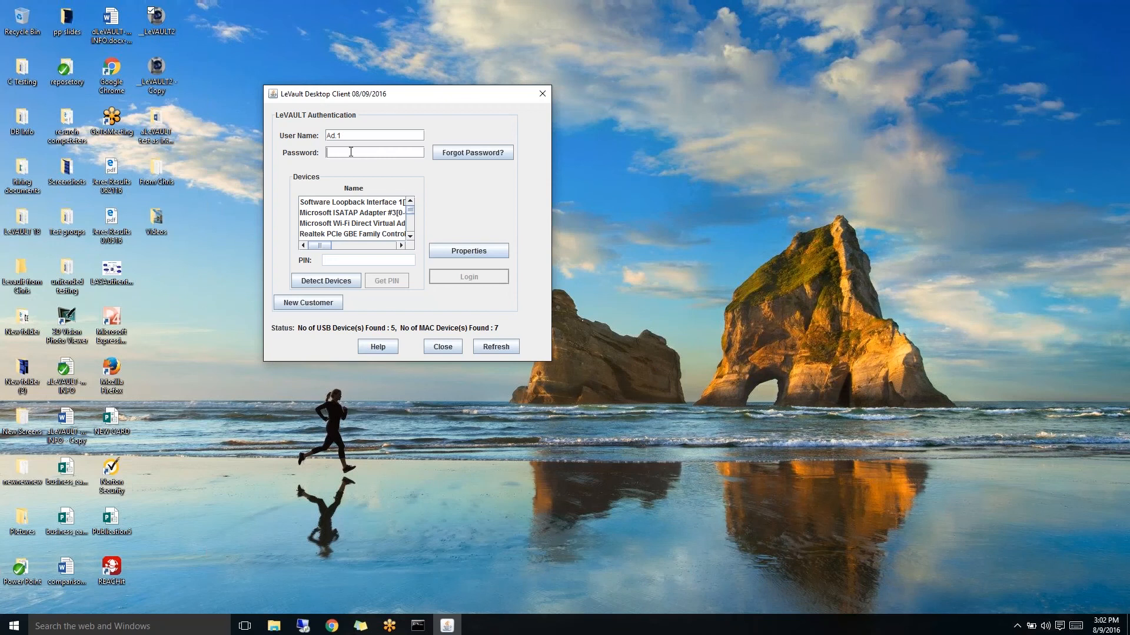
- Enter the account password and choose USB Mass Storage Device as the login key
{"action": "type", "text": "•••"}
{"action": "left_click", "coordinate": [410, 235]}
{"action": "left_click", "coordinate": [410, 235]}
{"action": "left_click", "coordinate": [410, 236]}
{"action": "left_click", "coordinate": [410, 236]}
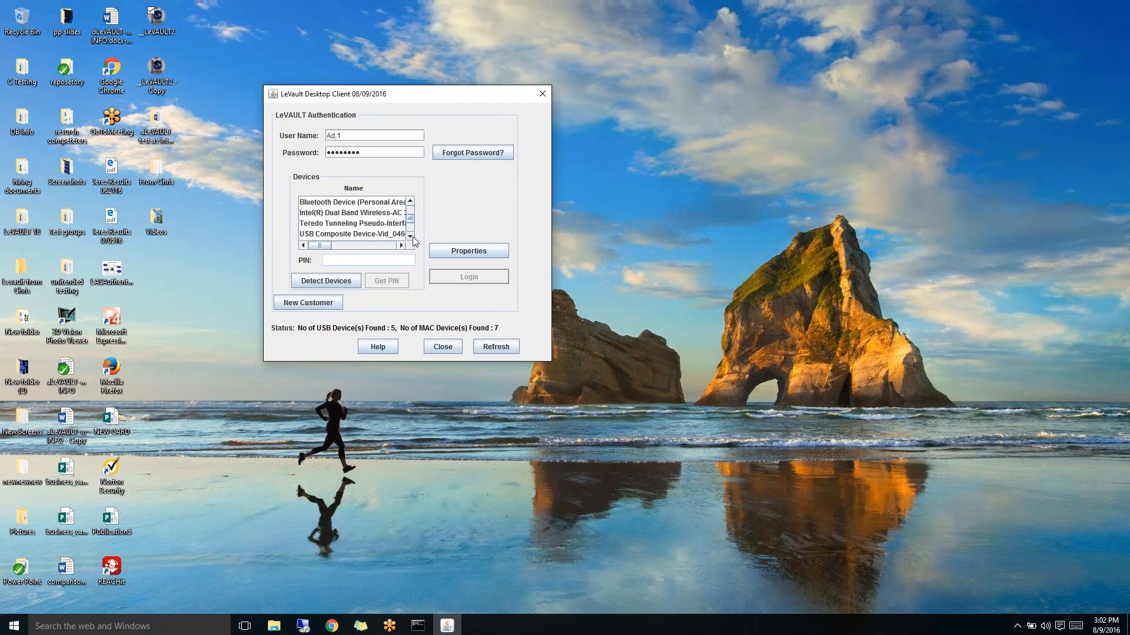
{"action": "left_click", "coordinate": [410, 236]}
{"action": "left_click", "coordinate": [410, 236]}
{"action": "left_click", "coordinate": [410, 236]}
{"action": "left_click", "coordinate": [410, 236]}
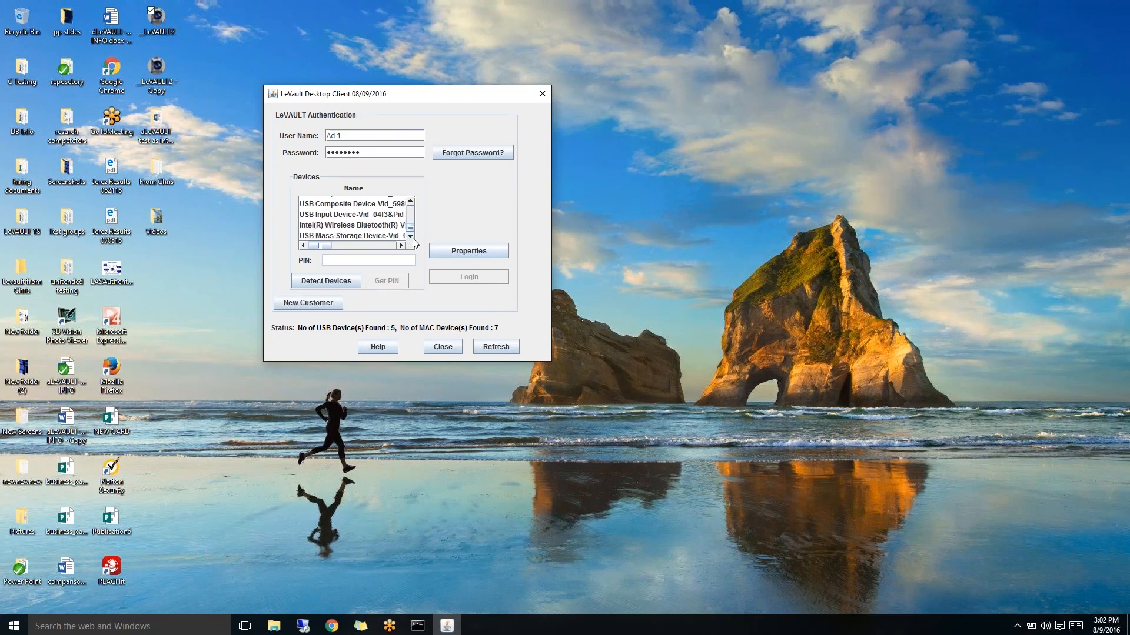
{"action": "left_click", "coordinate": [400, 245]}
{"action": "left_click", "coordinate": [389, 236]}
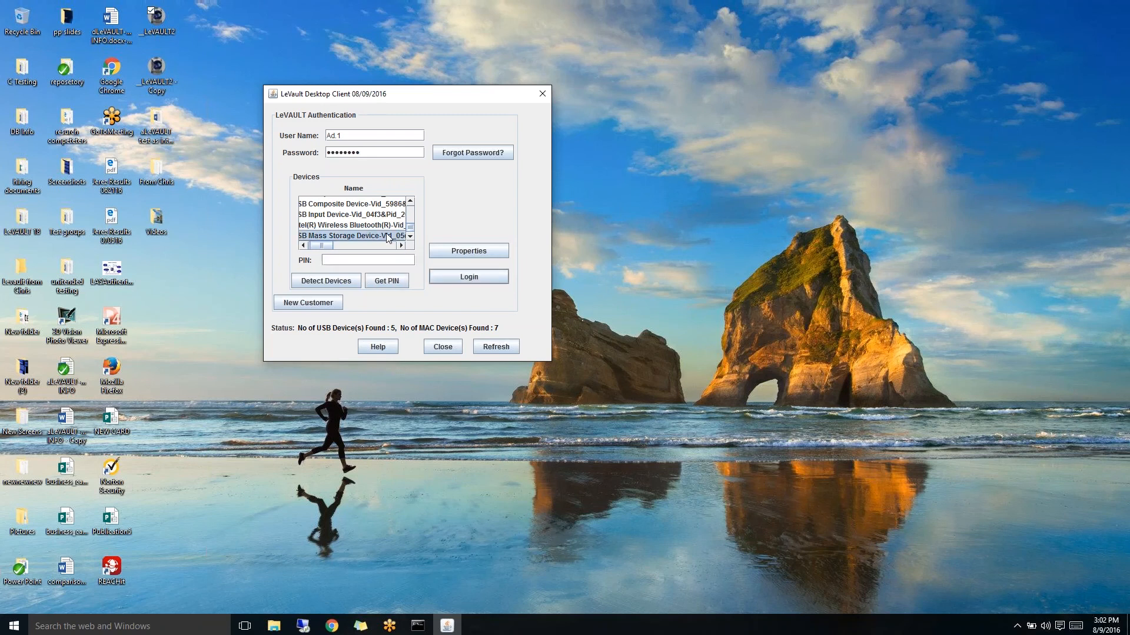
- Request a login PIN by phone and enter the received PIN
{"action": "left_click", "coordinate": [392, 282]}
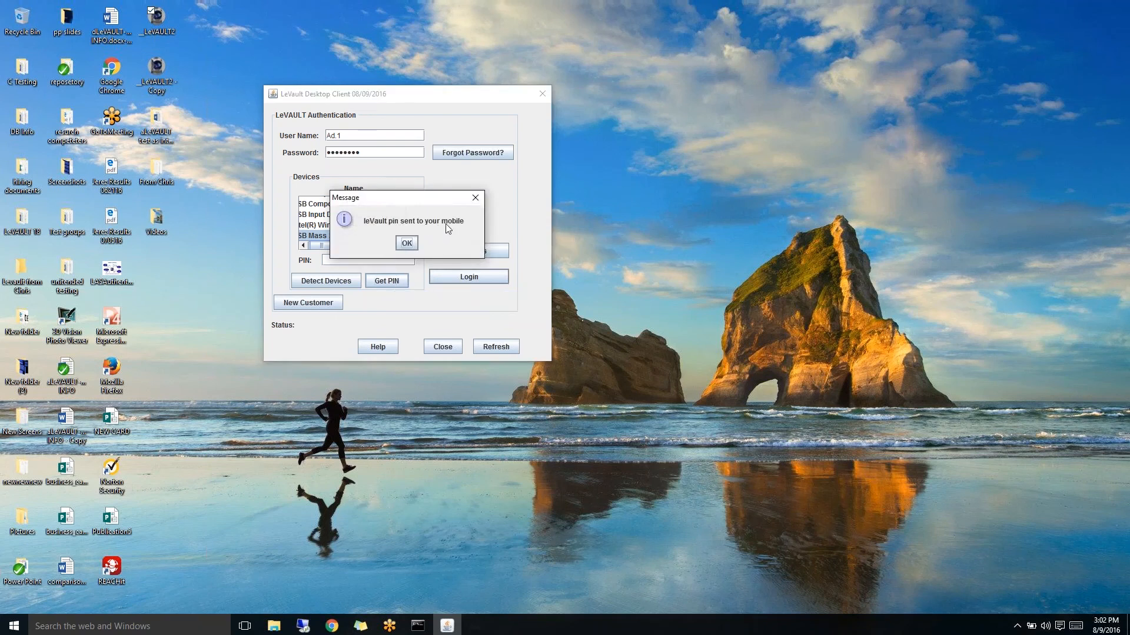
{"action": "left_click", "coordinate": [406, 244]}
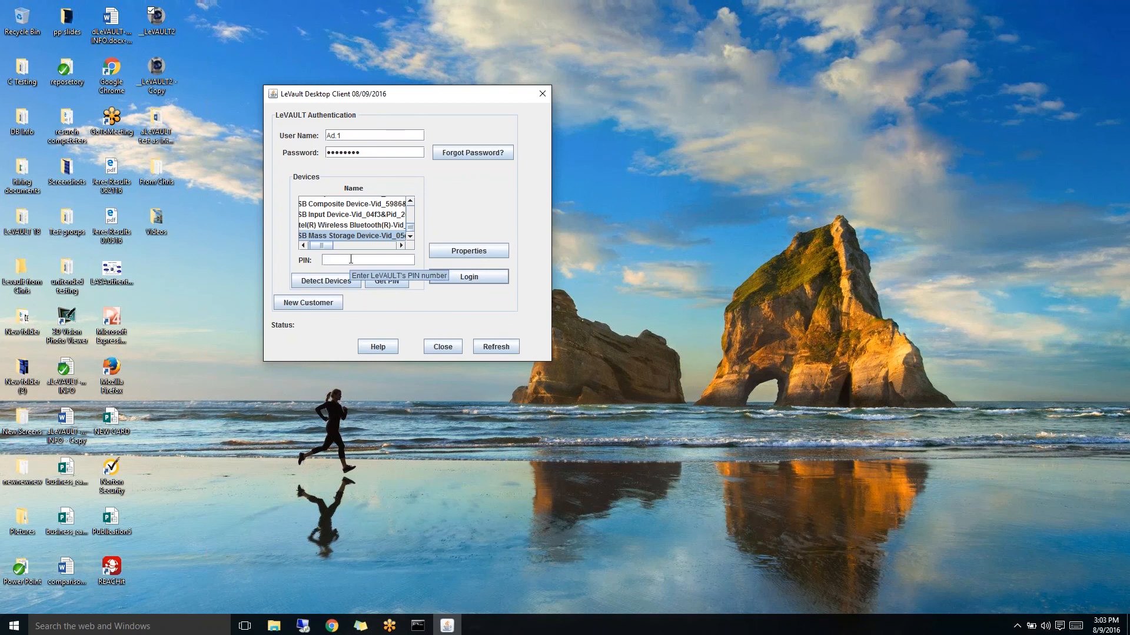
{"action": "type", "text": "1234567"}
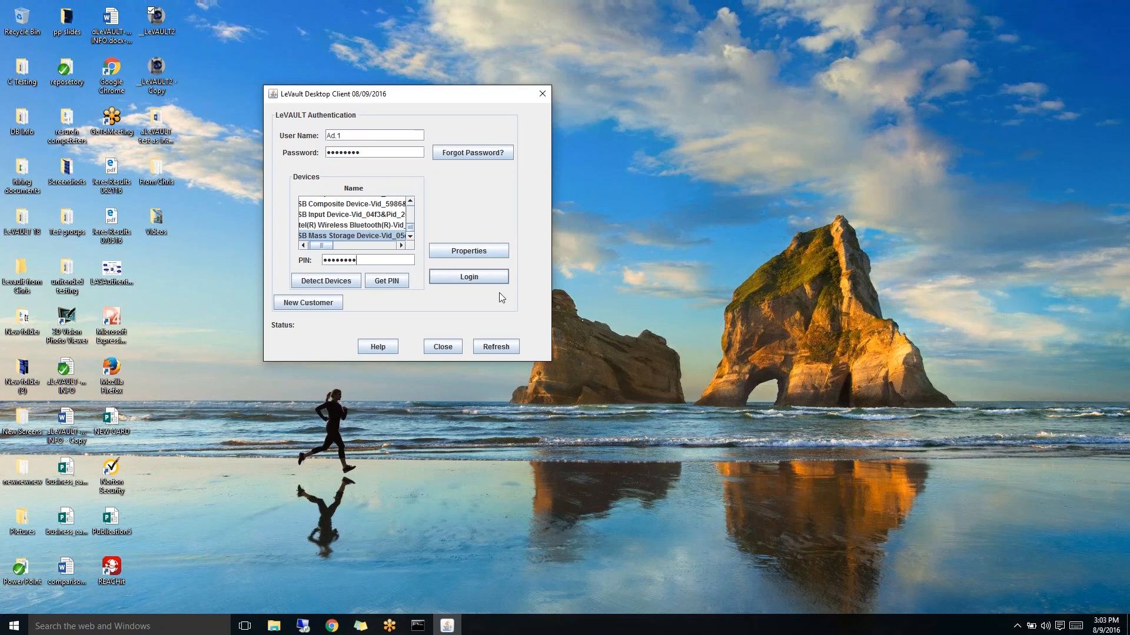
- Log in, then auto-log into the Amazon 3 site using Chrome as the web browser
{"action": "left_click", "coordinate": [465, 278]}
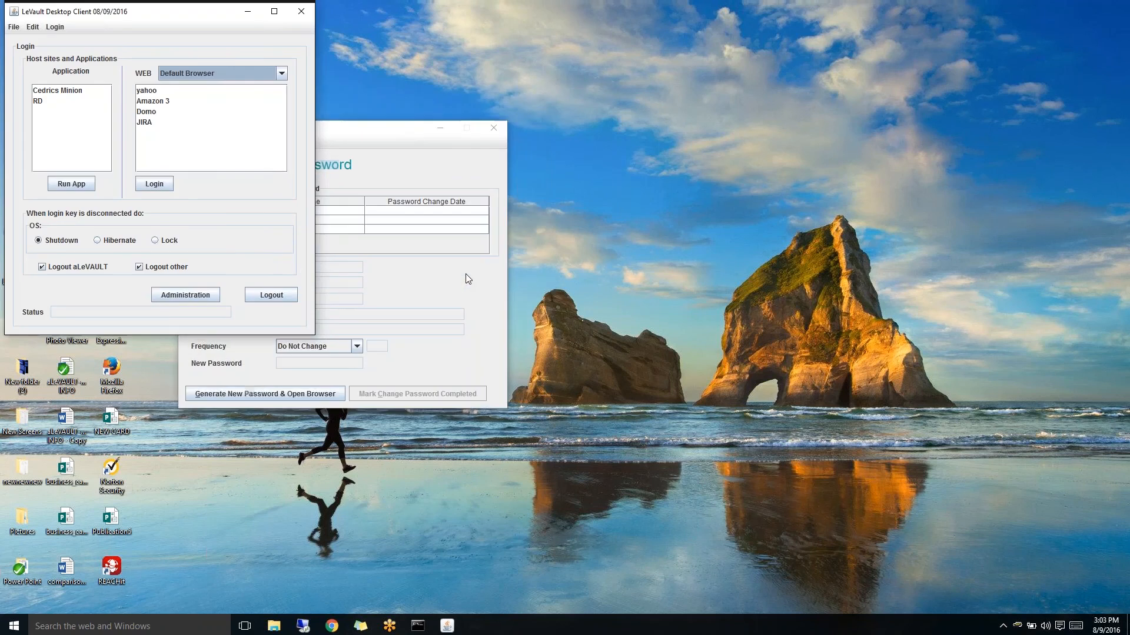
{"action": "left_click", "coordinate": [436, 133]}
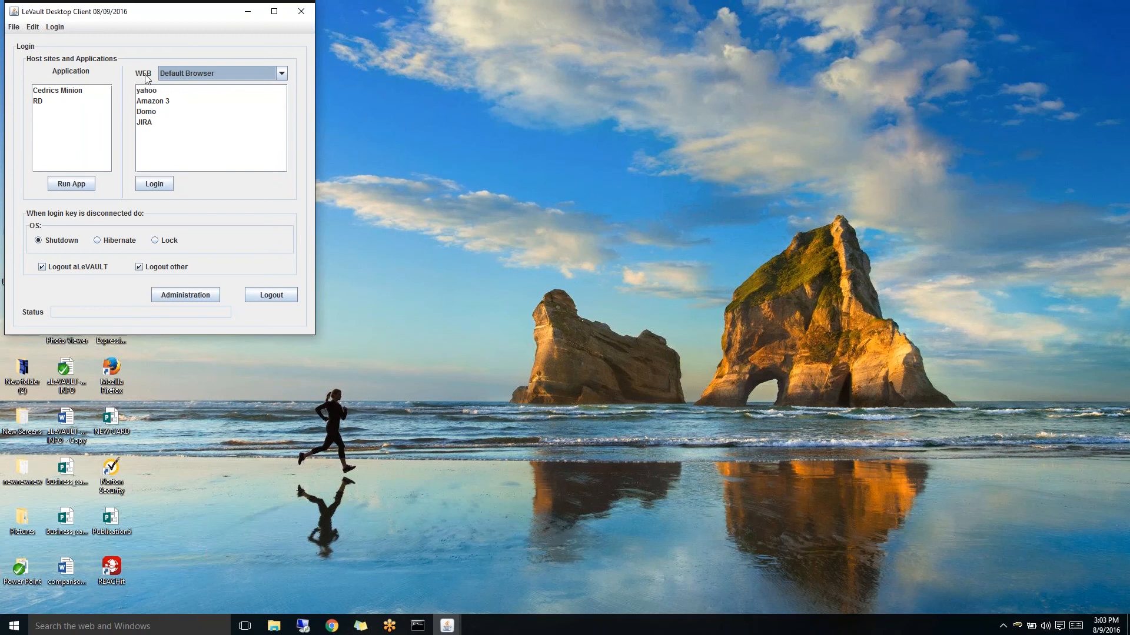
{"action": "left_click", "coordinate": [282, 73]}
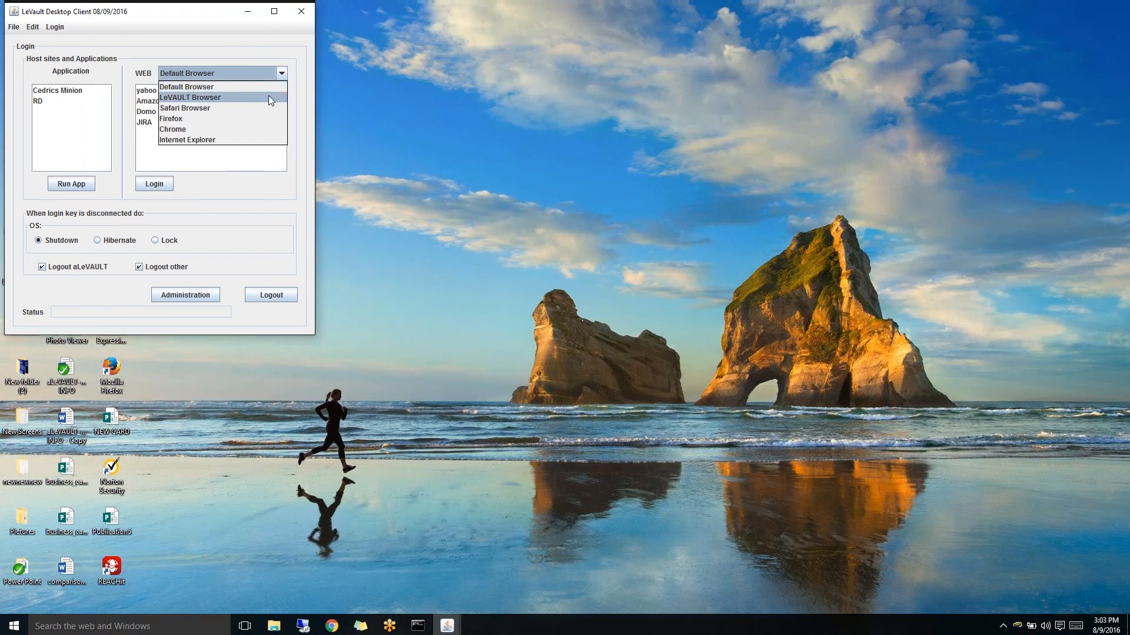
{"action": "left_click", "coordinate": [249, 131]}
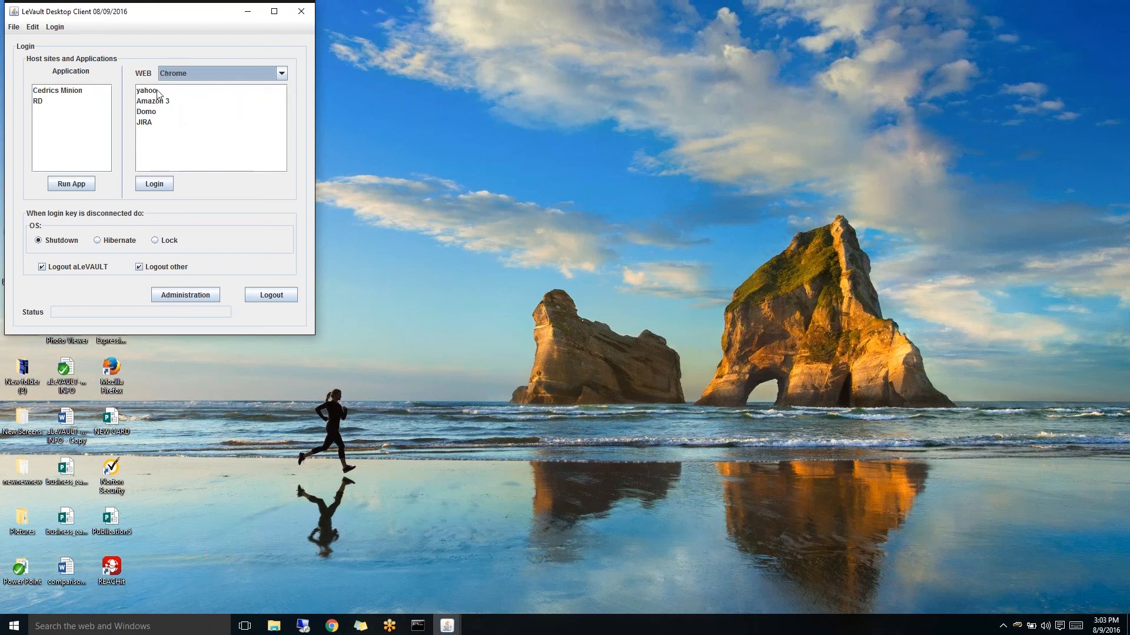
{"action": "left_click", "coordinate": [176, 103]}
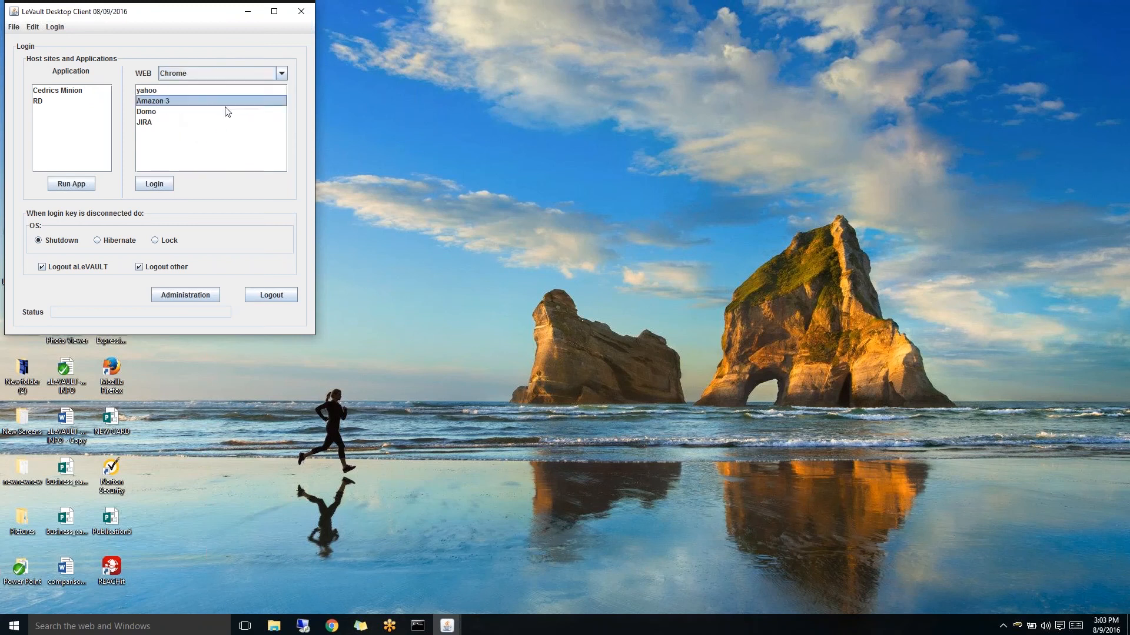
{"action": "left_click", "coordinate": [158, 184]}
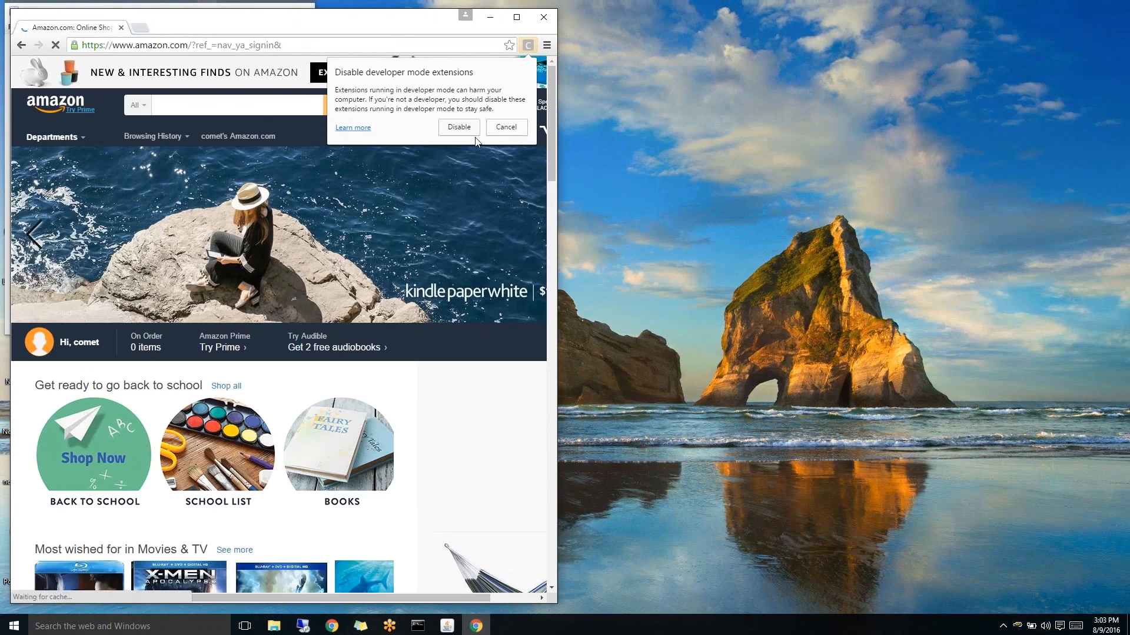
- Dismiss the extensions warning, maximize Chrome and open the Amazon Your Account page
{"action": "left_click", "coordinate": [514, 124]}
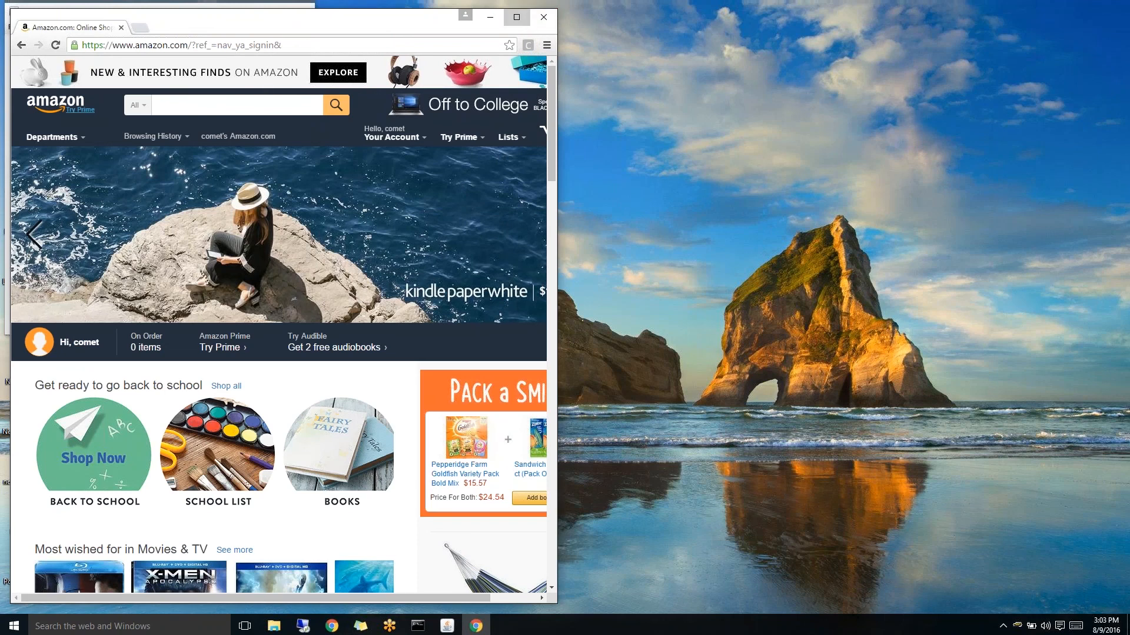
{"action": "left_click", "coordinate": [517, 16]}
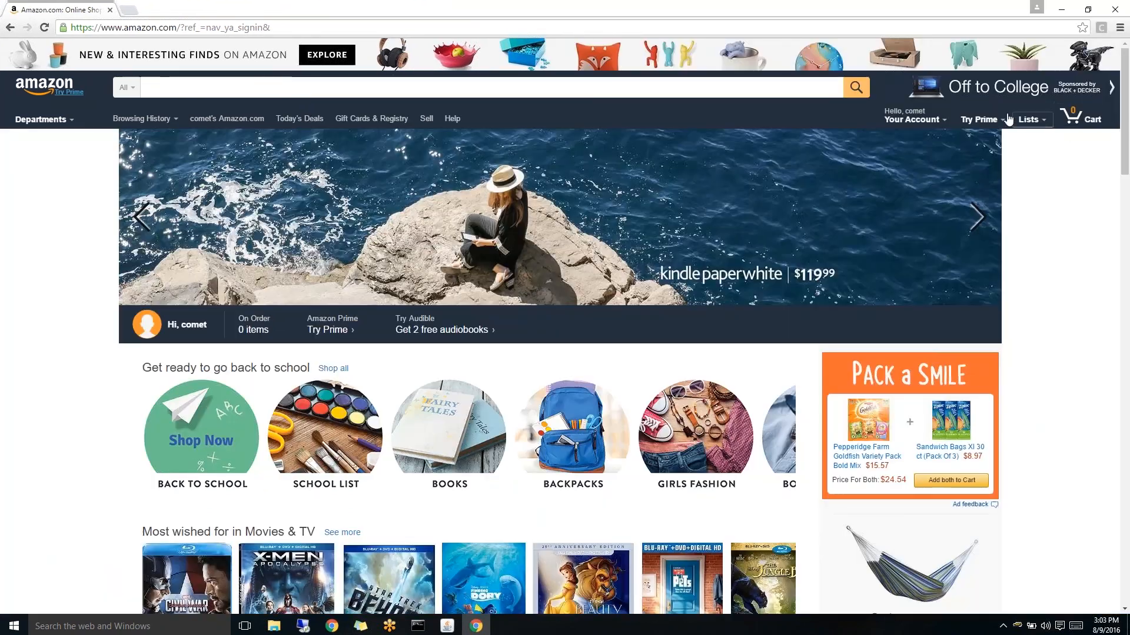
{"action": "mouse_move", "coordinate": [936, 122]}
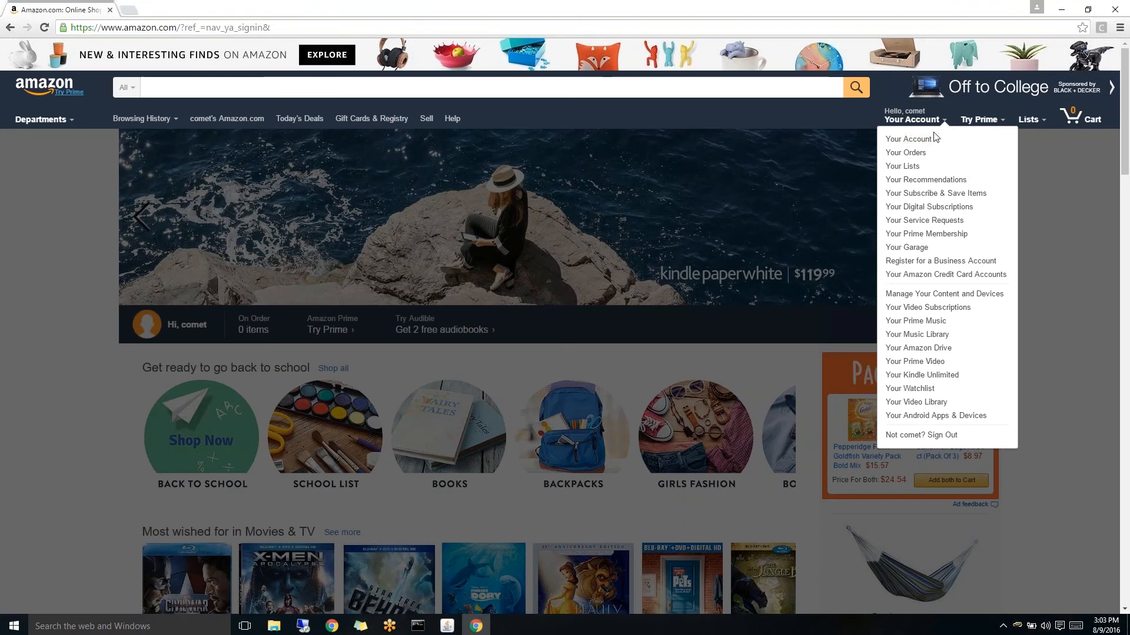
{"action": "left_click", "coordinate": [935, 137]}
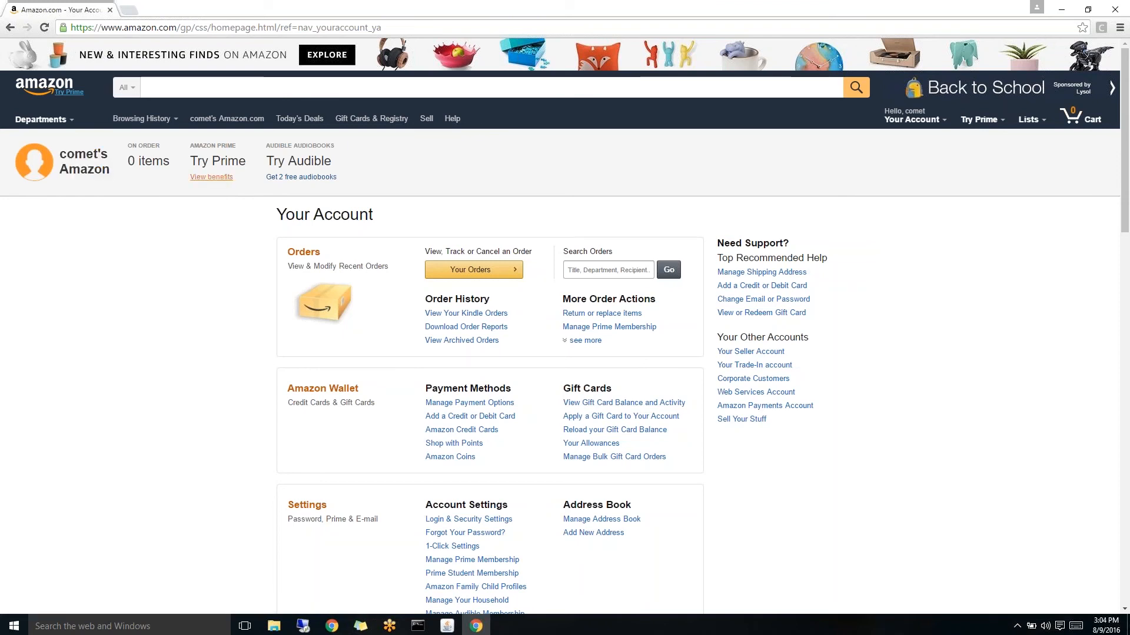
- Browse Amazon's Today's Deals page
{"action": "left_click", "coordinate": [307, 121]}
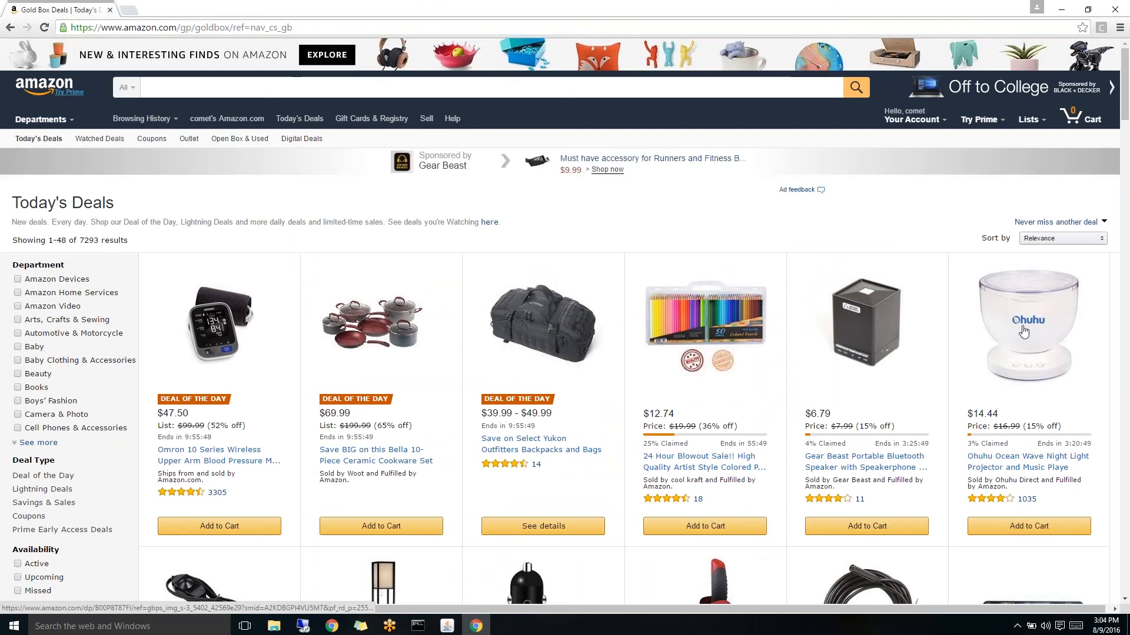
{"action": "scroll", "coordinate": [752, 347], "scroll_direction": "down", "scroll_amount": 6}
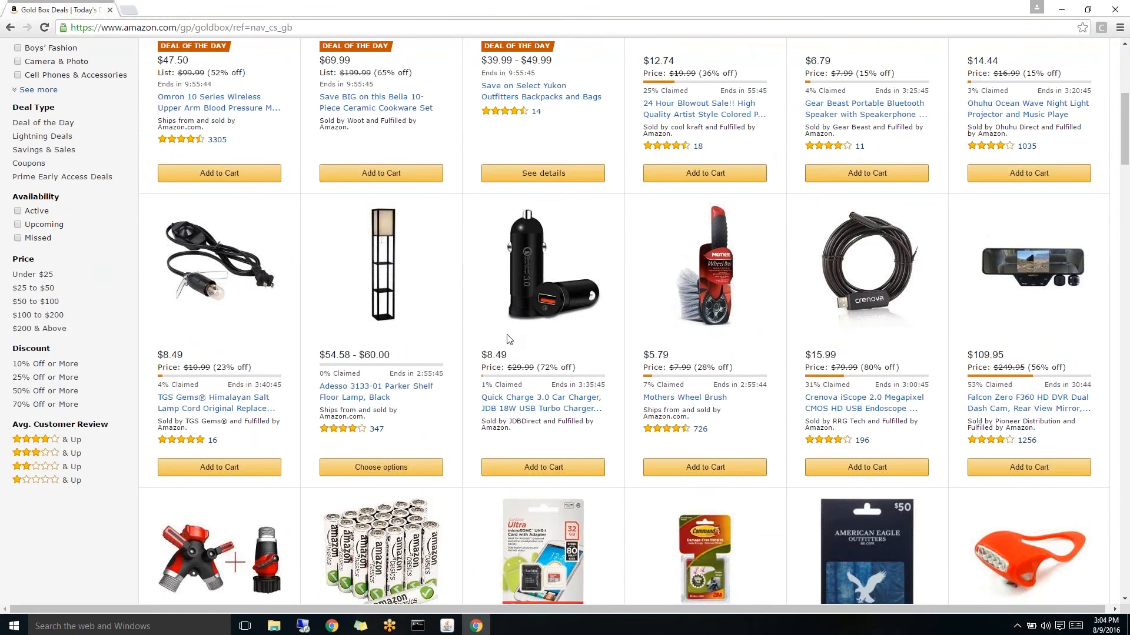
{"action": "scroll", "coordinate": [678, 346], "scroll_direction": "down", "scroll_amount": 2}
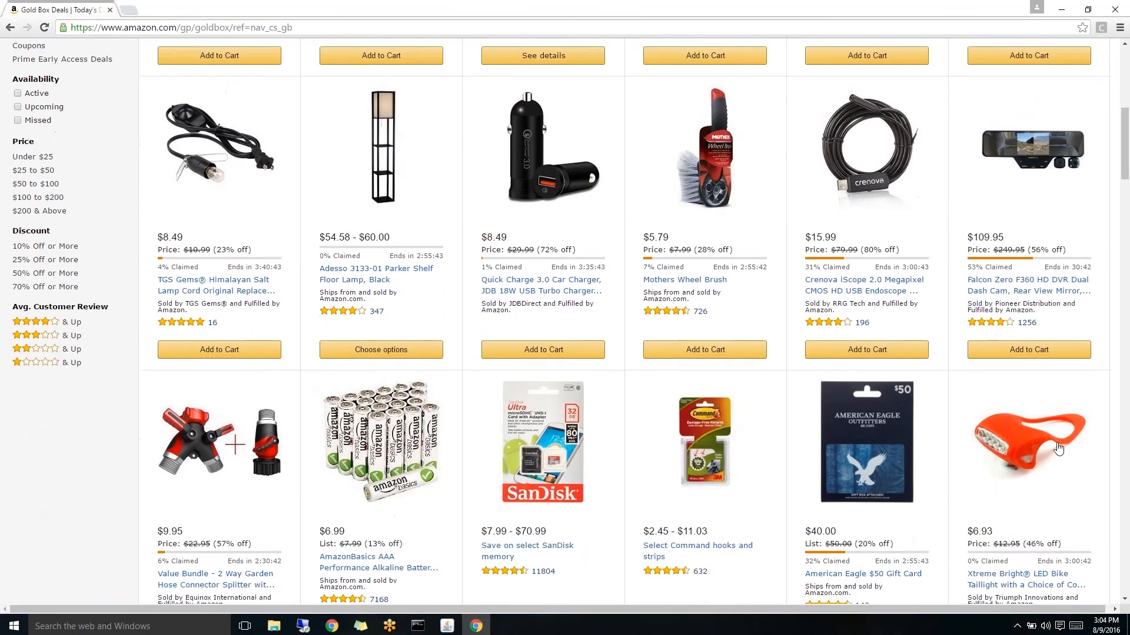
{"action": "scroll", "coordinate": [1052, 428], "scroll_direction": "up", "scroll_amount": 8}
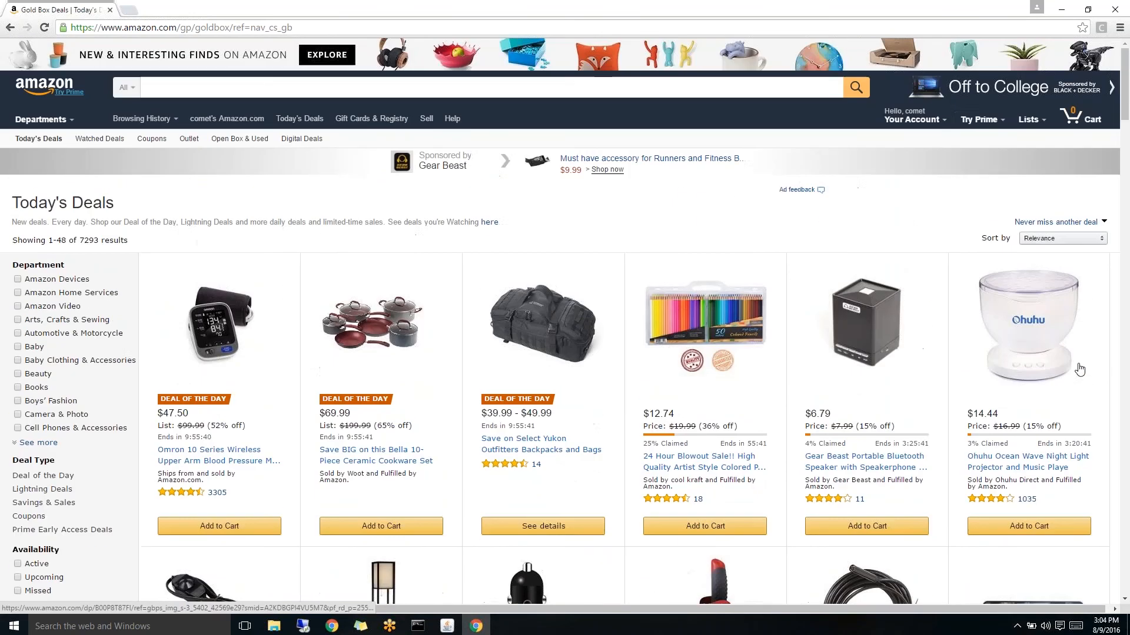
- Sign out of the Amazon account and close Chrome
{"action": "mouse_move", "coordinate": [940, 120]}
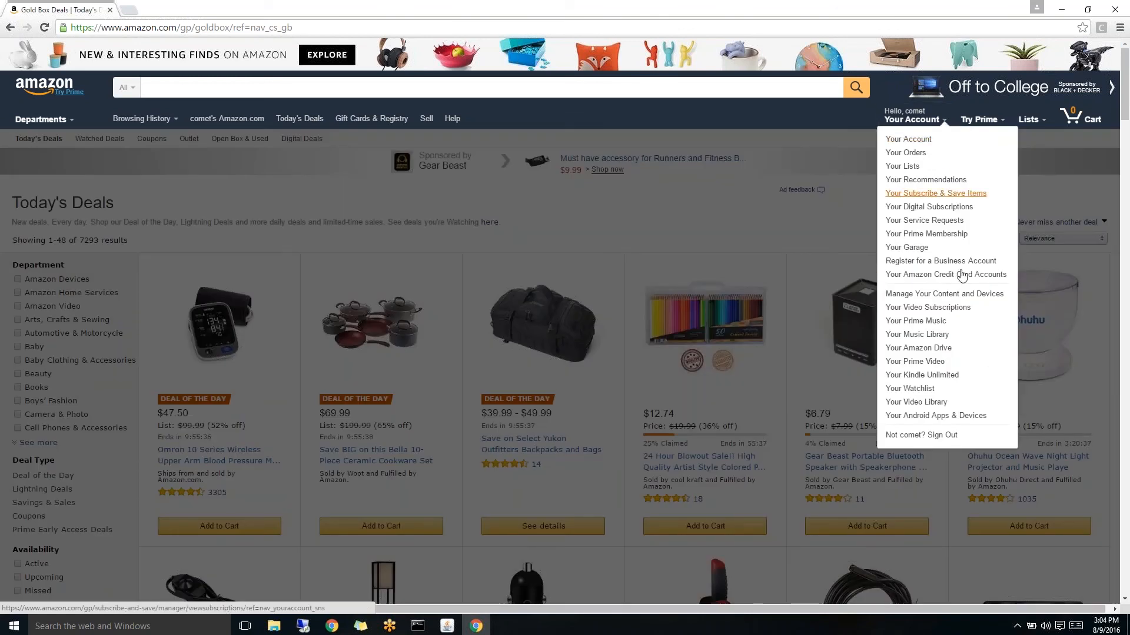
{"action": "left_click", "coordinate": [948, 436]}
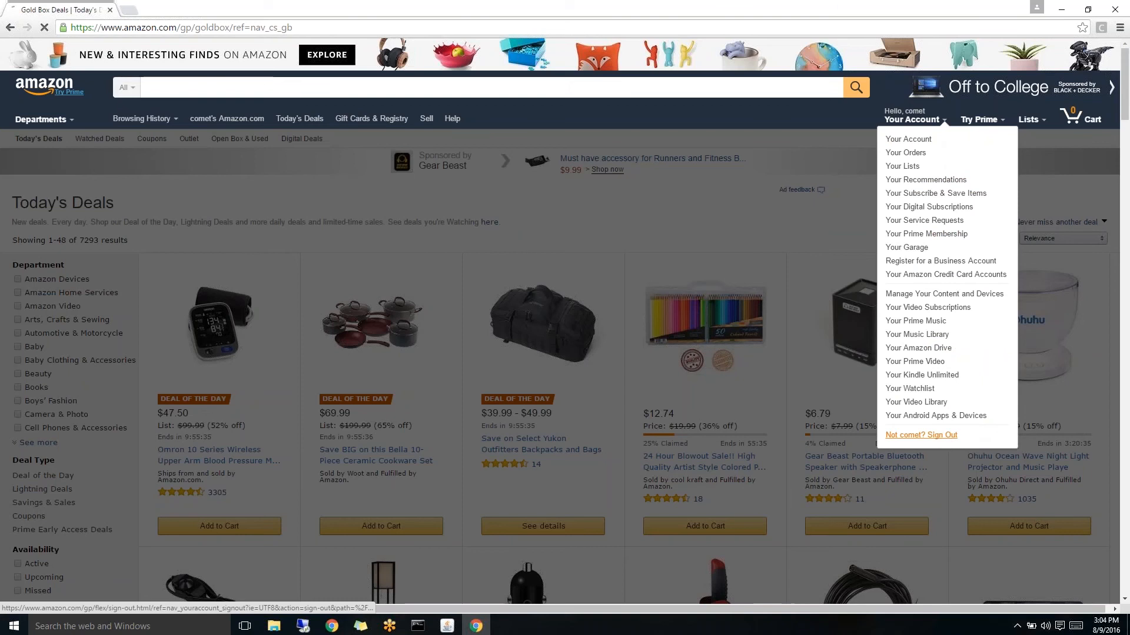
{"action": "left_click", "coordinate": [1111, 9]}
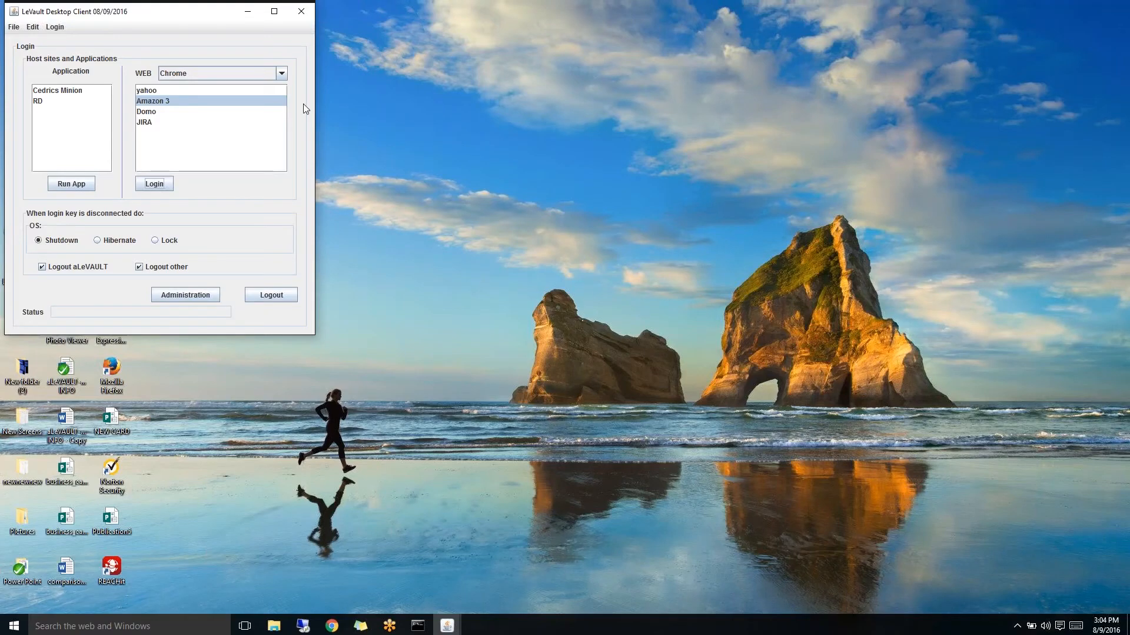
- Auto-log into the Domo site using the LeVAULT Browser and dismiss the clientID notice
{"action": "left_click", "coordinate": [146, 113]}
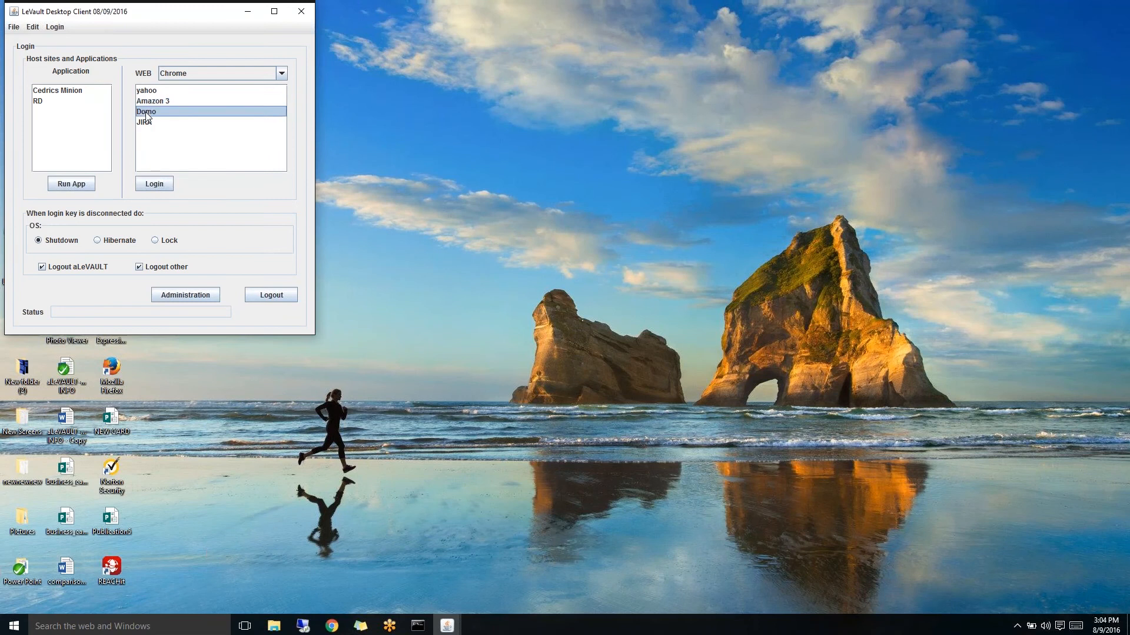
{"action": "left_click", "coordinate": [282, 74]}
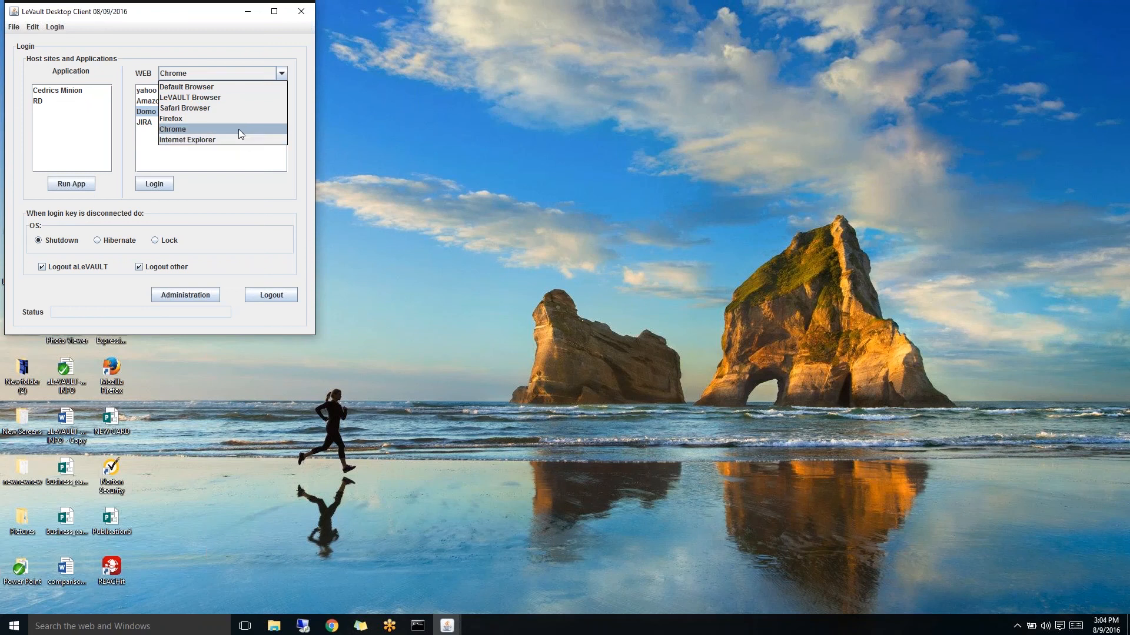
{"action": "left_click", "coordinate": [242, 98]}
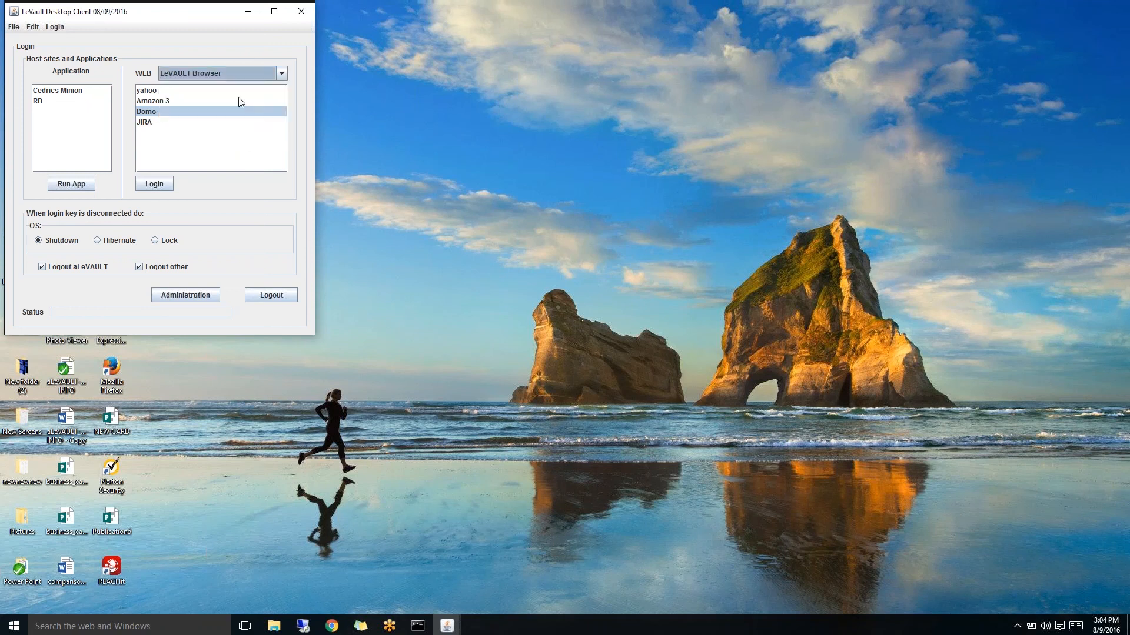
{"action": "left_click", "coordinate": [157, 184]}
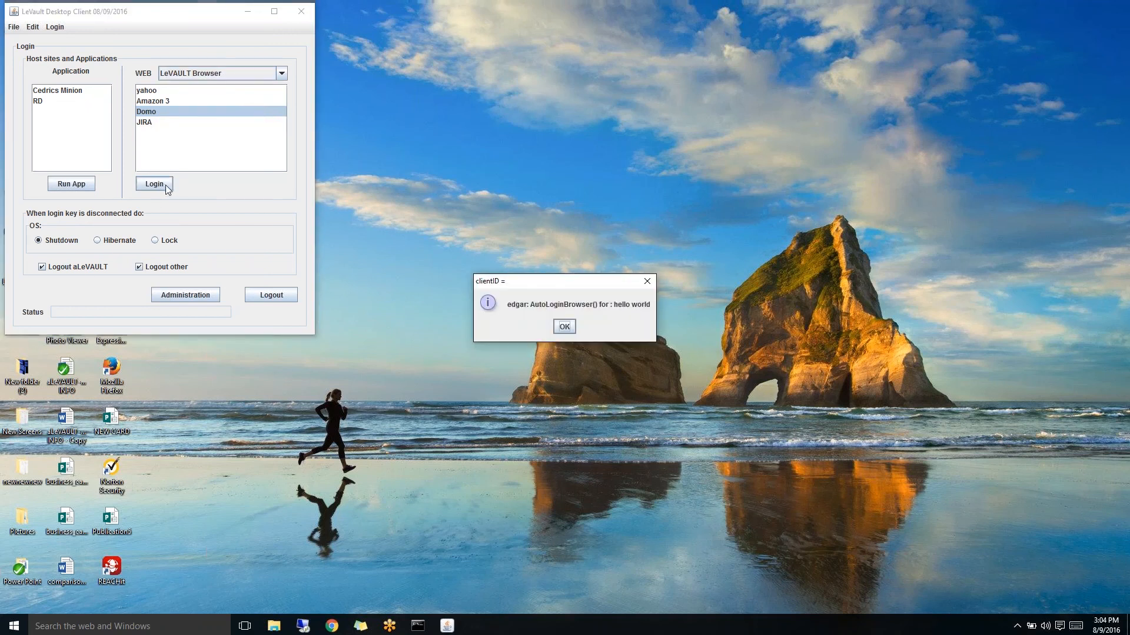
{"action": "left_click", "coordinate": [564, 327]}
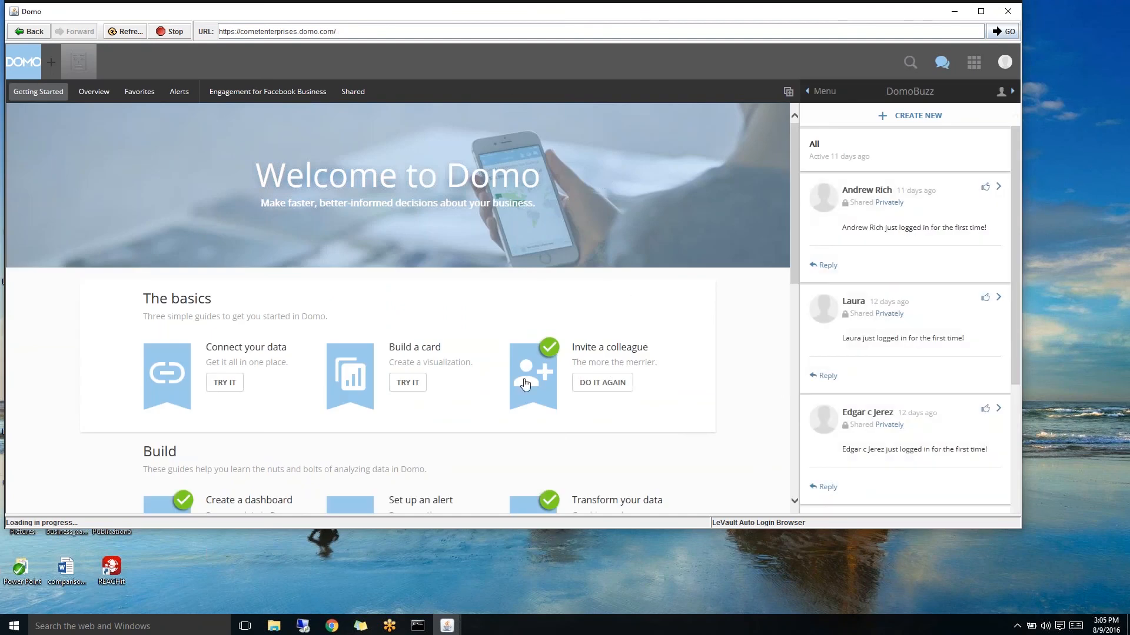
- Scroll Domo's Getting Started page and open and close the Data Warehouse tutorial
{"action": "scroll", "coordinate": [478, 295], "scroll_direction": "down", "scroll_amount": 2}
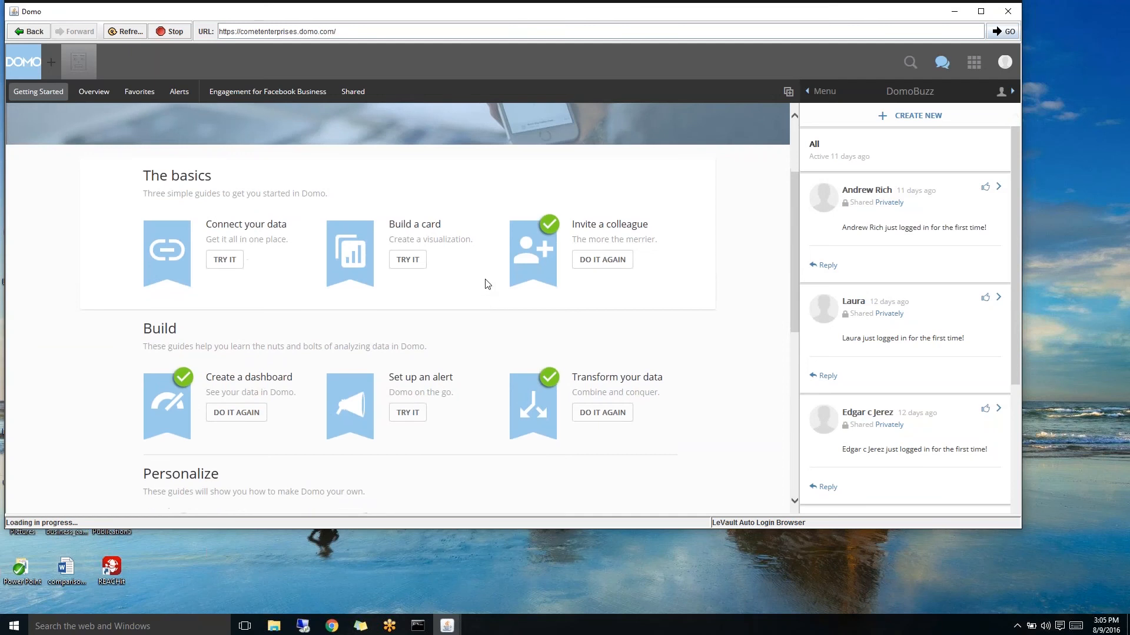
{"action": "scroll", "coordinate": [486, 284], "scroll_direction": "down", "scroll_amount": 1}
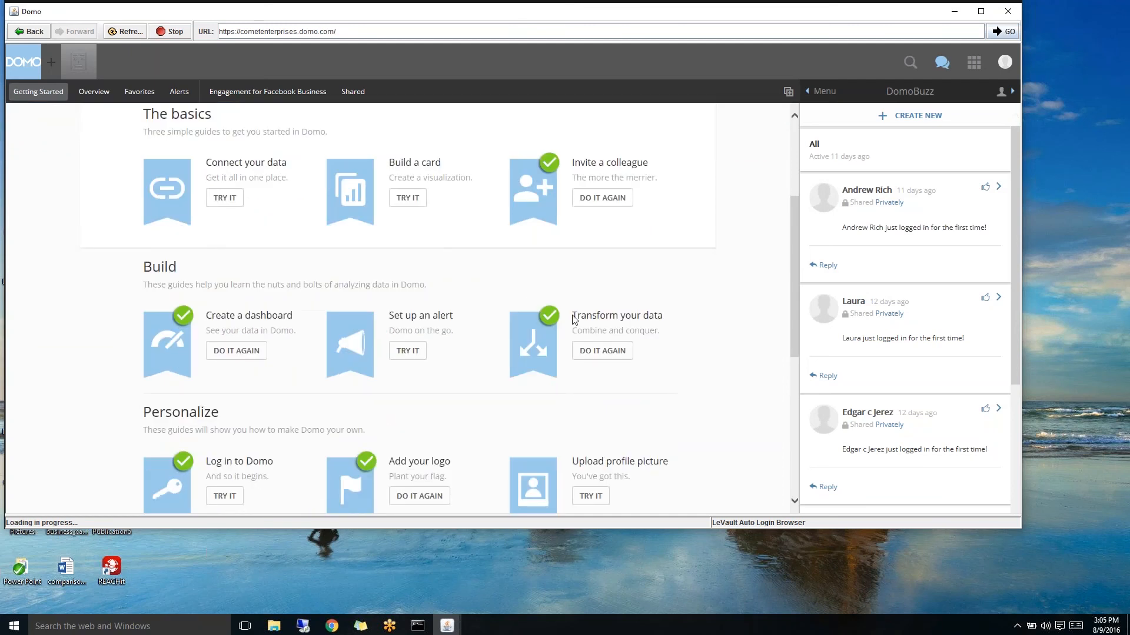
{"action": "scroll", "coordinate": [574, 318], "scroll_direction": "down", "scroll_amount": 6}
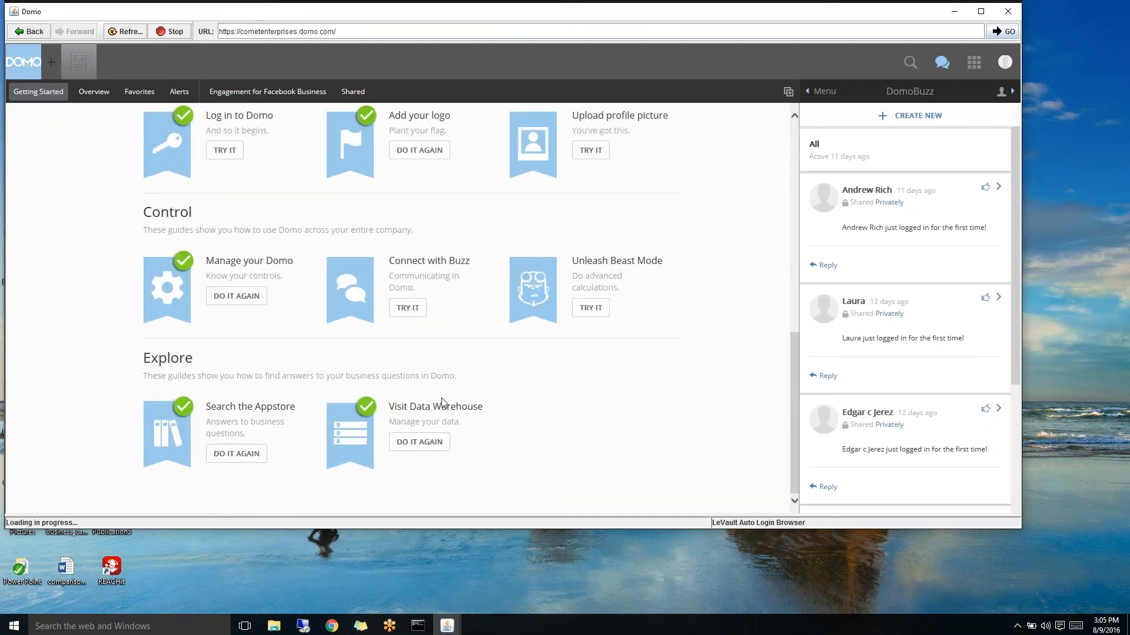
{"action": "left_click", "coordinate": [352, 435]}
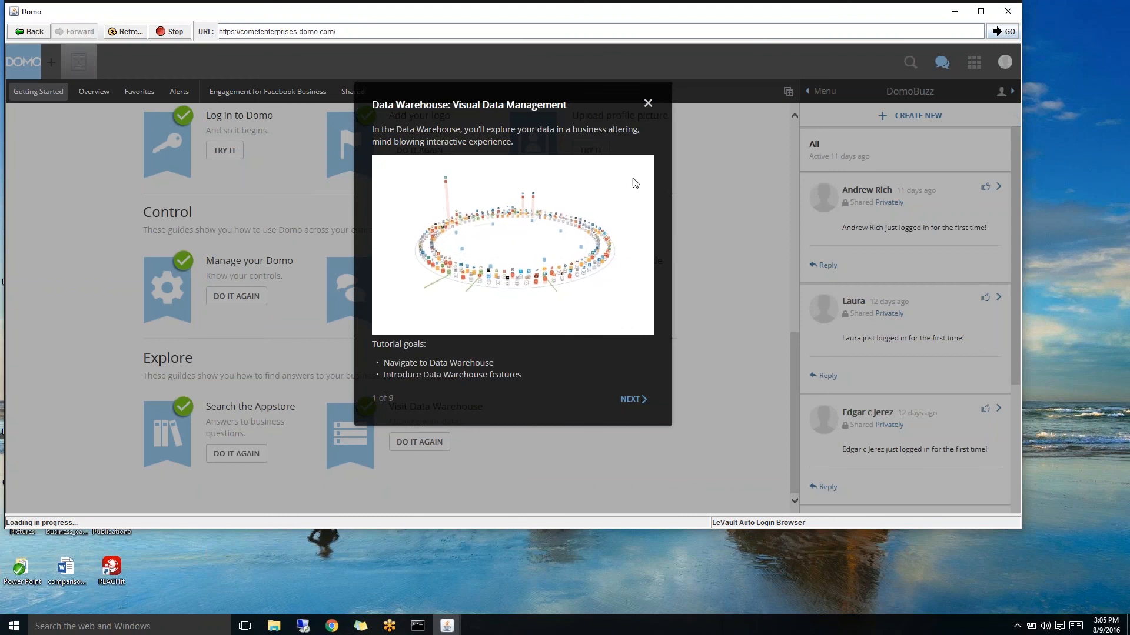
{"action": "left_click", "coordinate": [647, 104]}
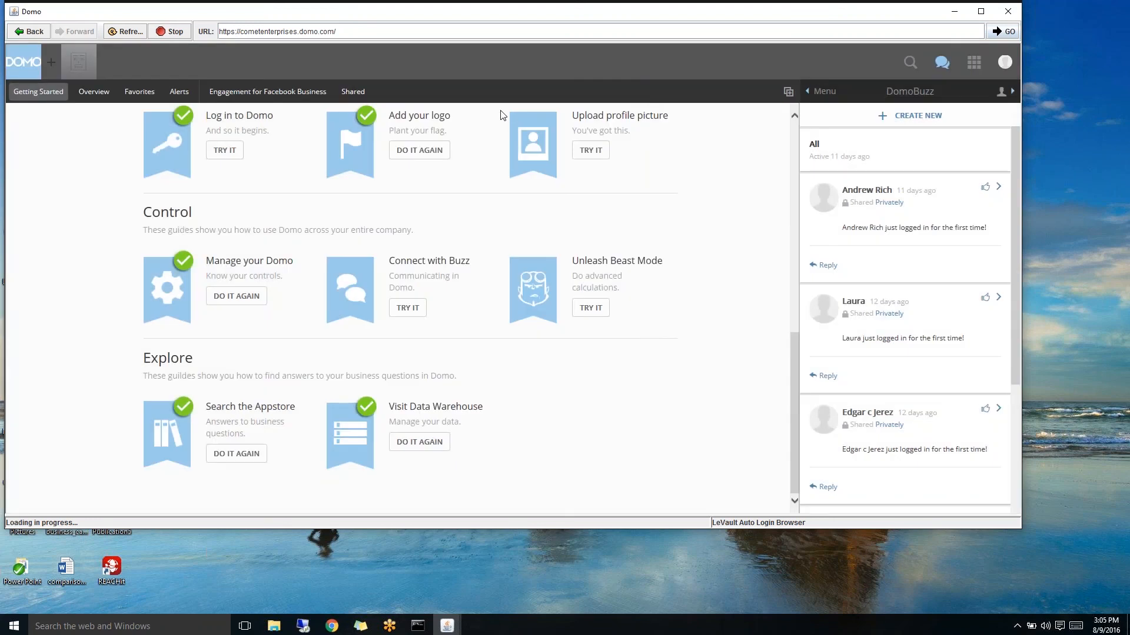
{"action": "left_click", "coordinate": [350, 95]}
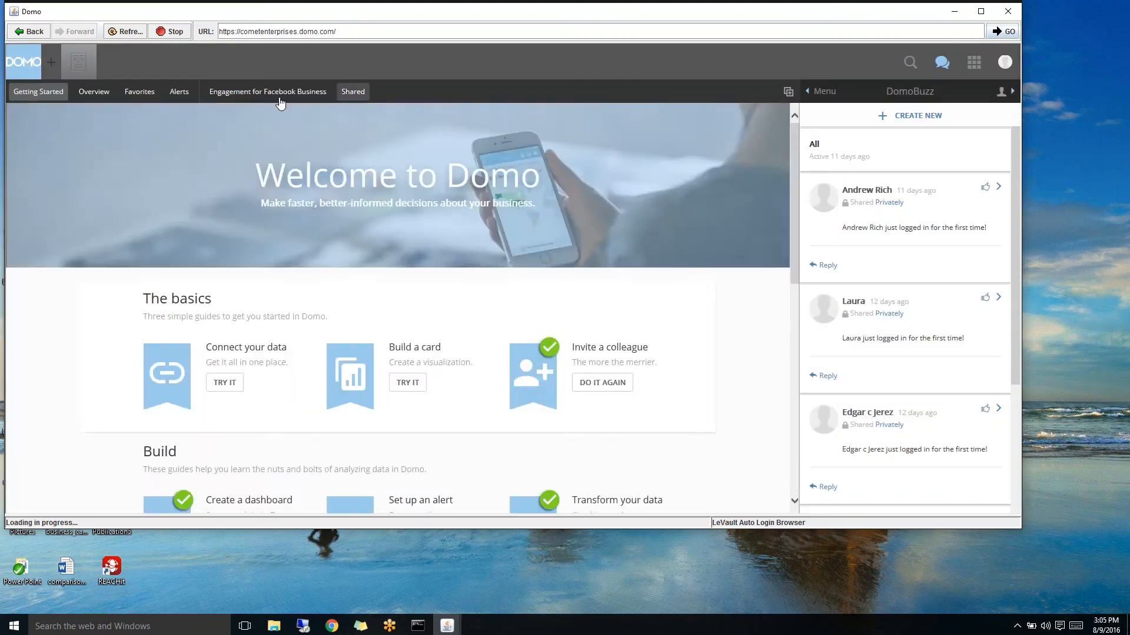
- View the Favorites, Overview and Engagement for Facebook Business pages
{"action": "left_click", "coordinate": [143, 96]}
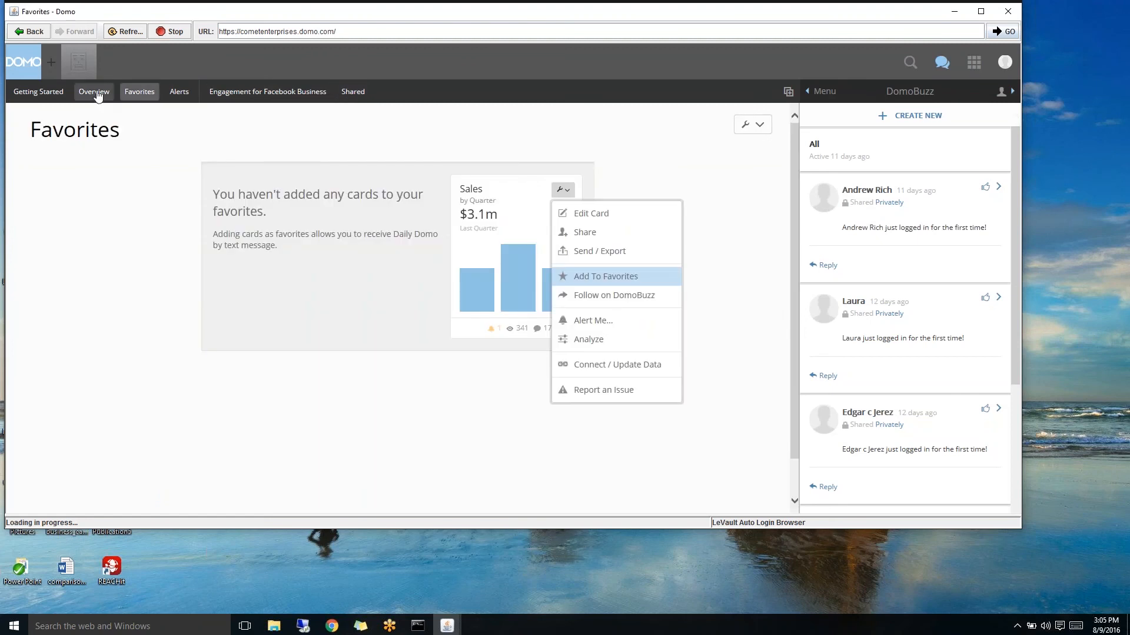
{"action": "left_click", "coordinate": [97, 95]}
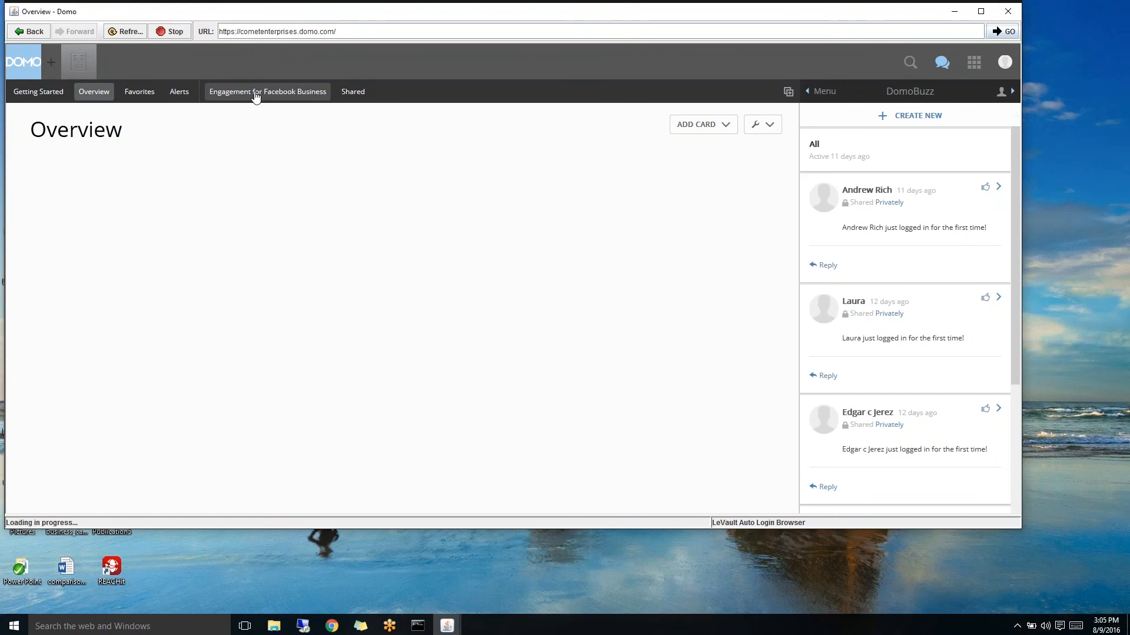
{"action": "left_click", "coordinate": [255, 96]}
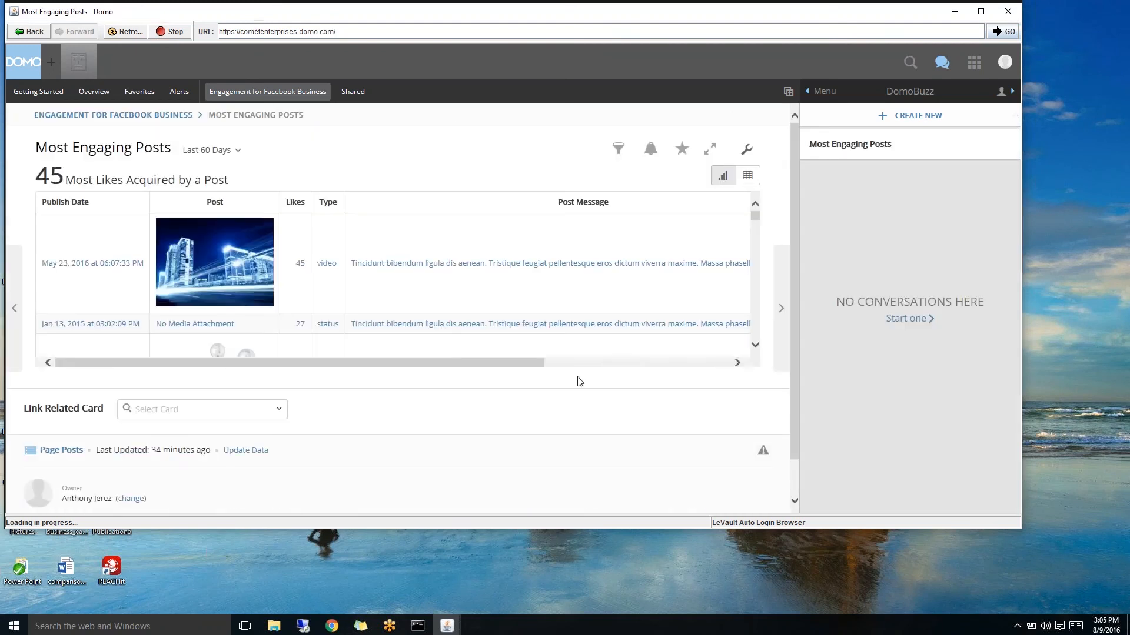
- Sign out of Domo and close its browser window
{"action": "left_click", "coordinate": [1005, 62]}
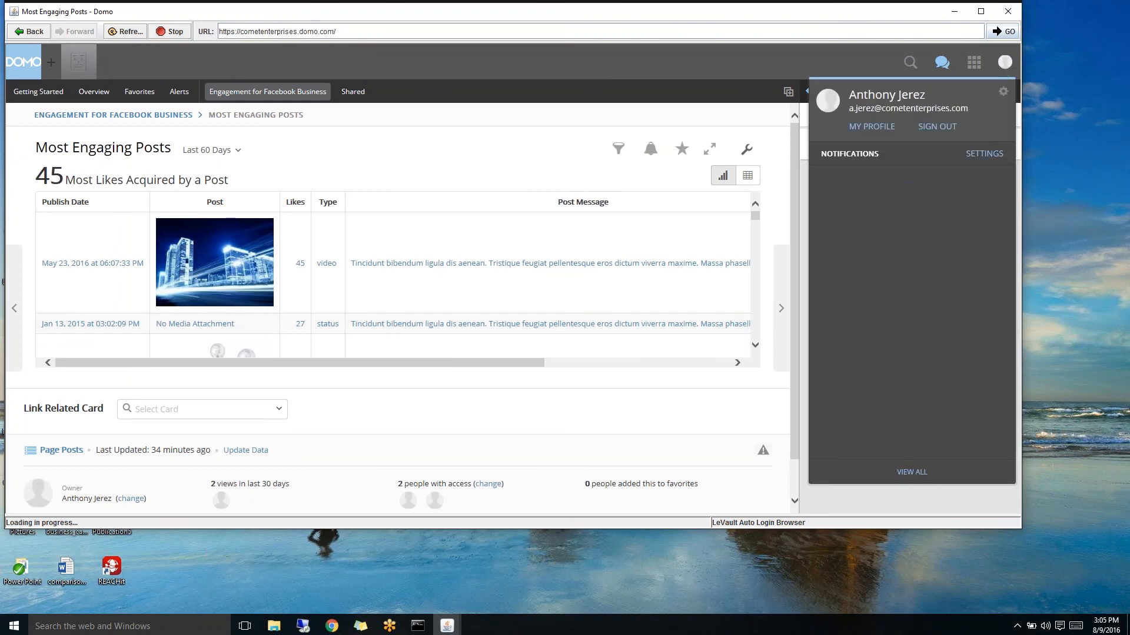
{"action": "left_click", "coordinate": [938, 127]}
{"action": "left_click", "coordinate": [1007, 11]}
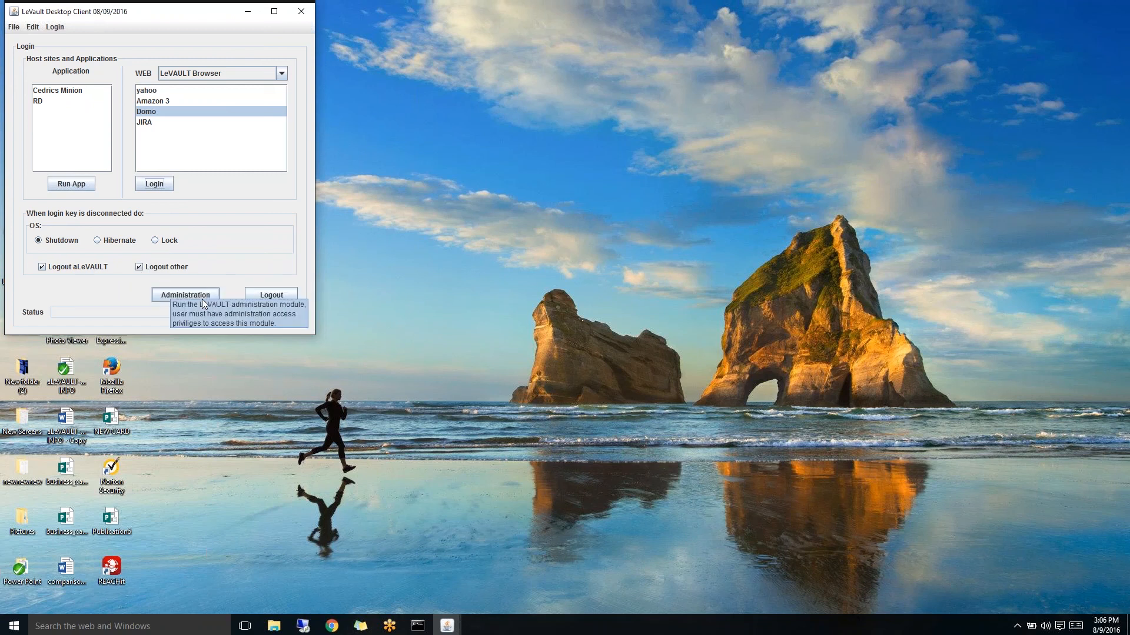
- Open the Administration module to show the User Details page
{"action": "left_click", "coordinate": [197, 297]}
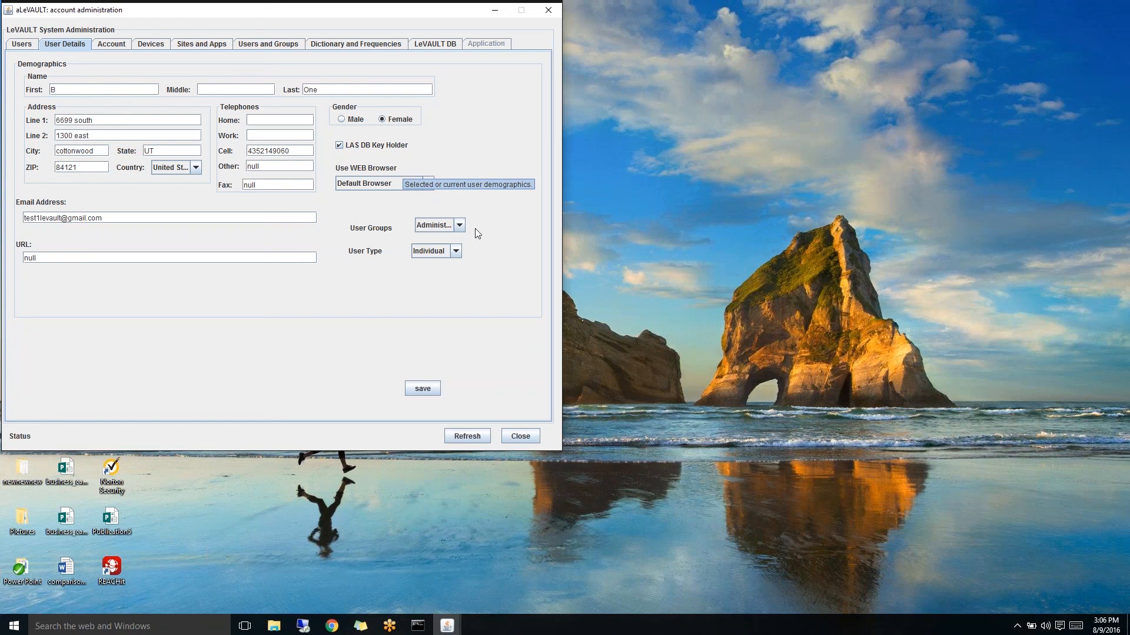
{"action": "left_click", "coordinate": [459, 227]}
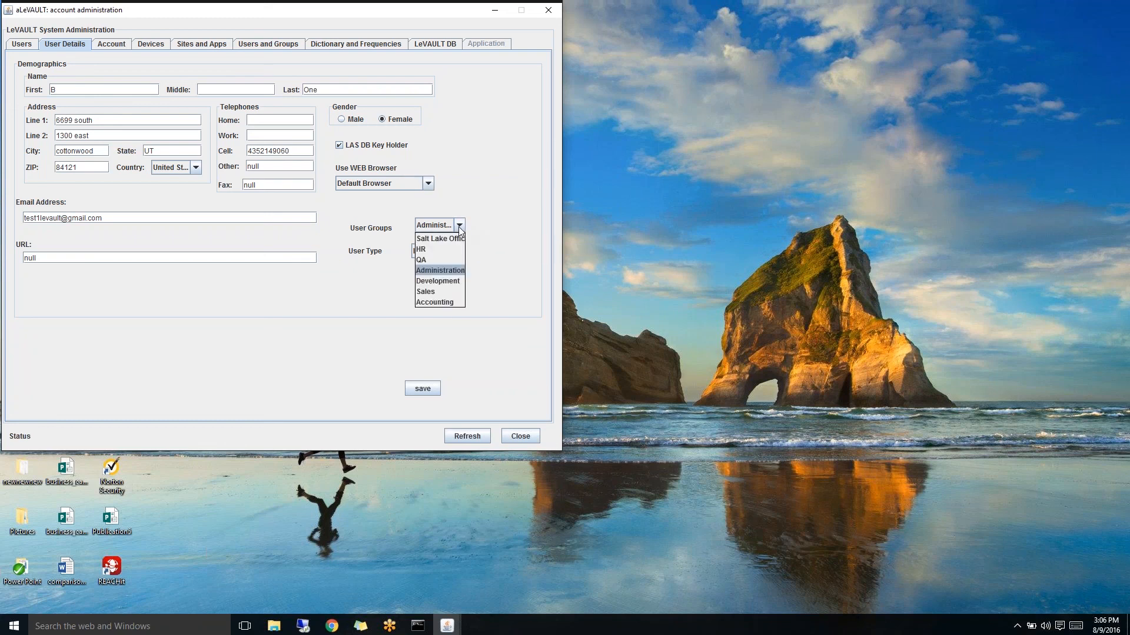
{"action": "left_click", "coordinate": [459, 227]}
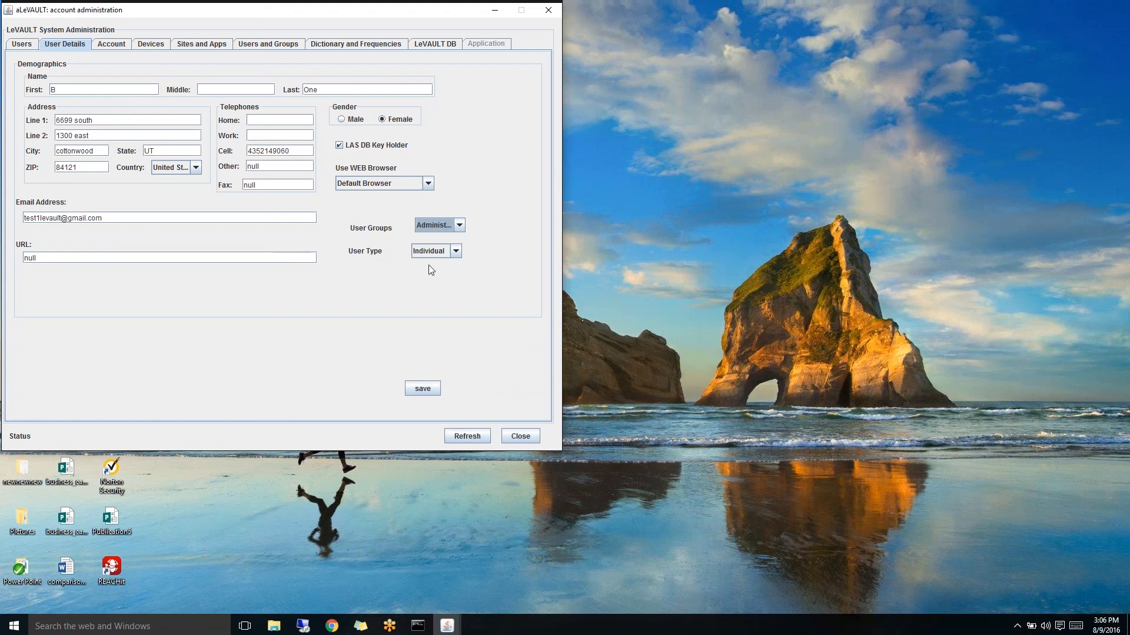
{"action": "left_click", "coordinate": [457, 253]}
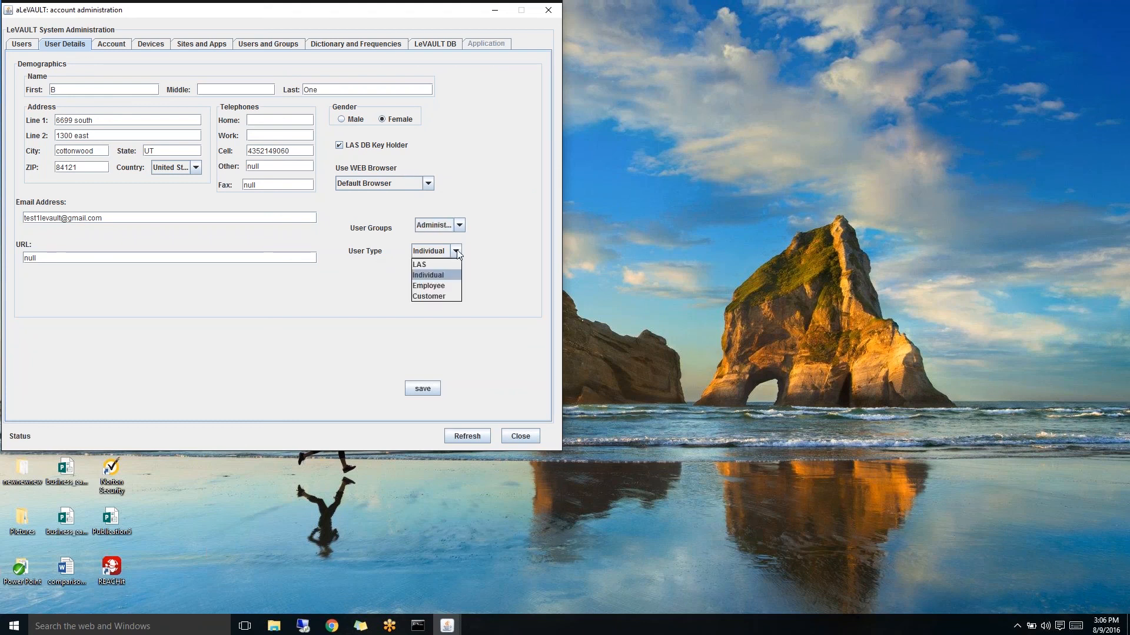
{"action": "left_click", "coordinate": [457, 252]}
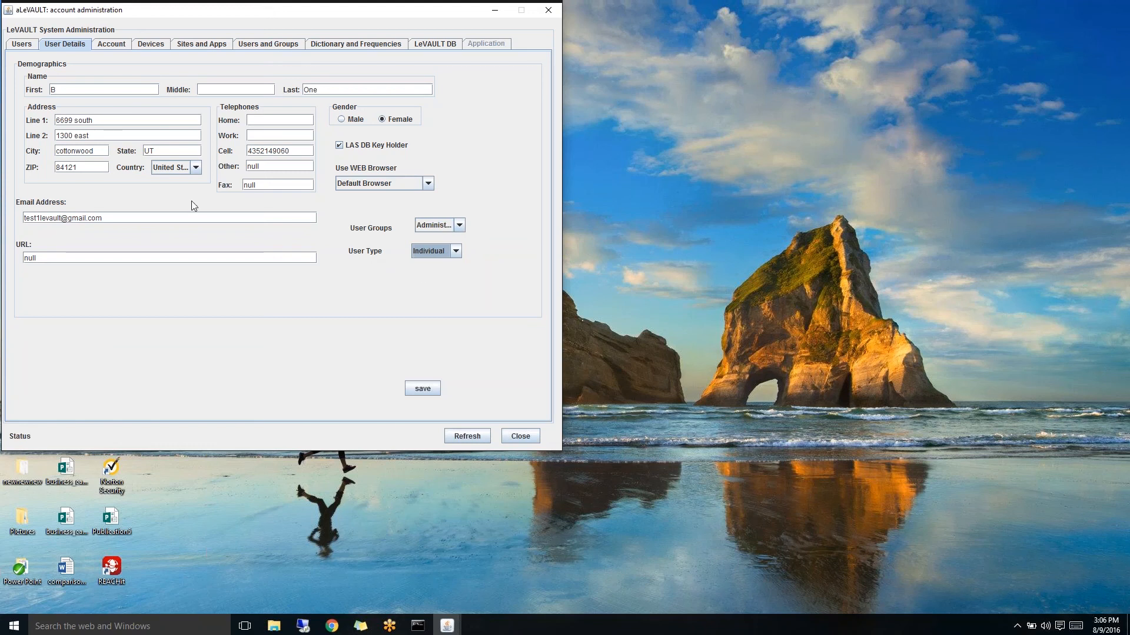
- Check the account settings, leaving security group admin3, end time 12 and Sunday active unchanged
{"action": "left_click", "coordinate": [122, 48]}
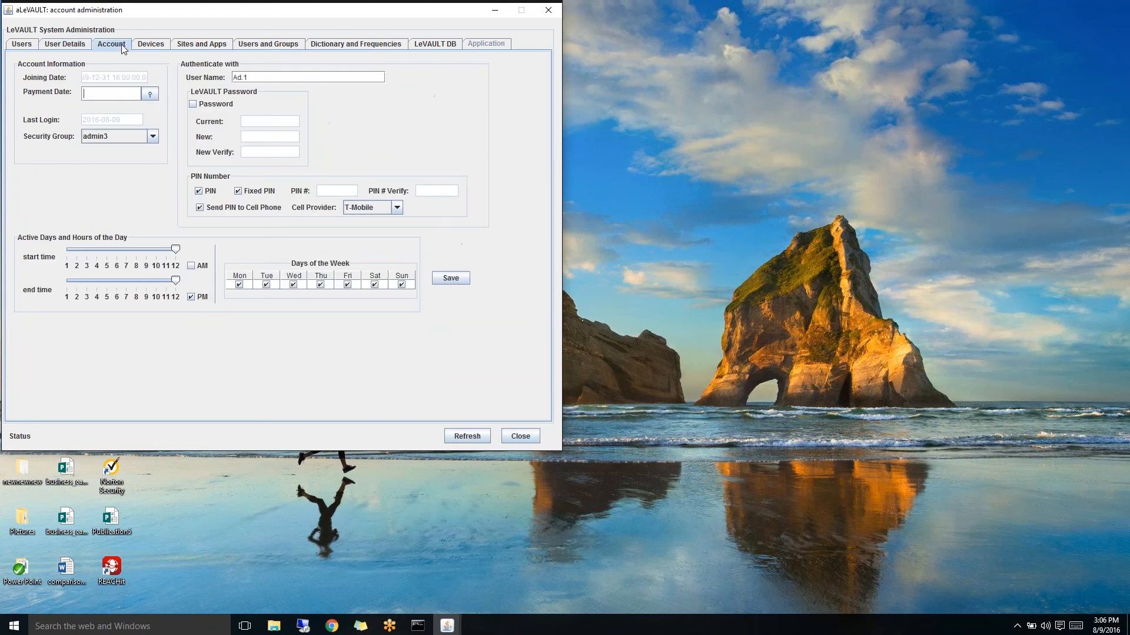
{"action": "left_click", "coordinate": [154, 139]}
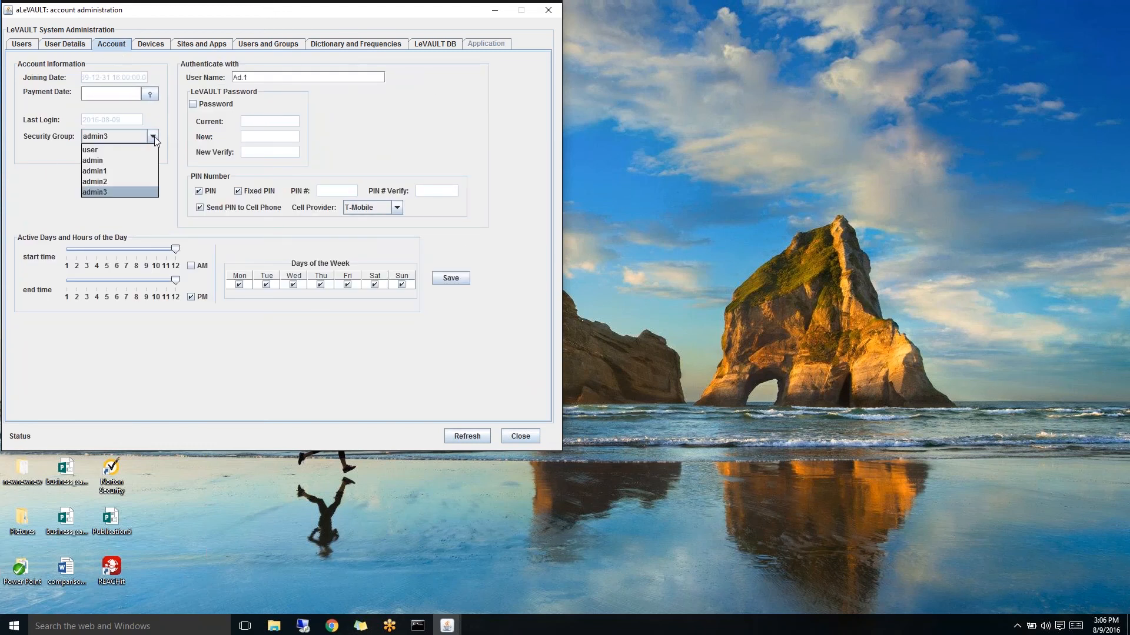
{"action": "left_click", "coordinate": [154, 137]}
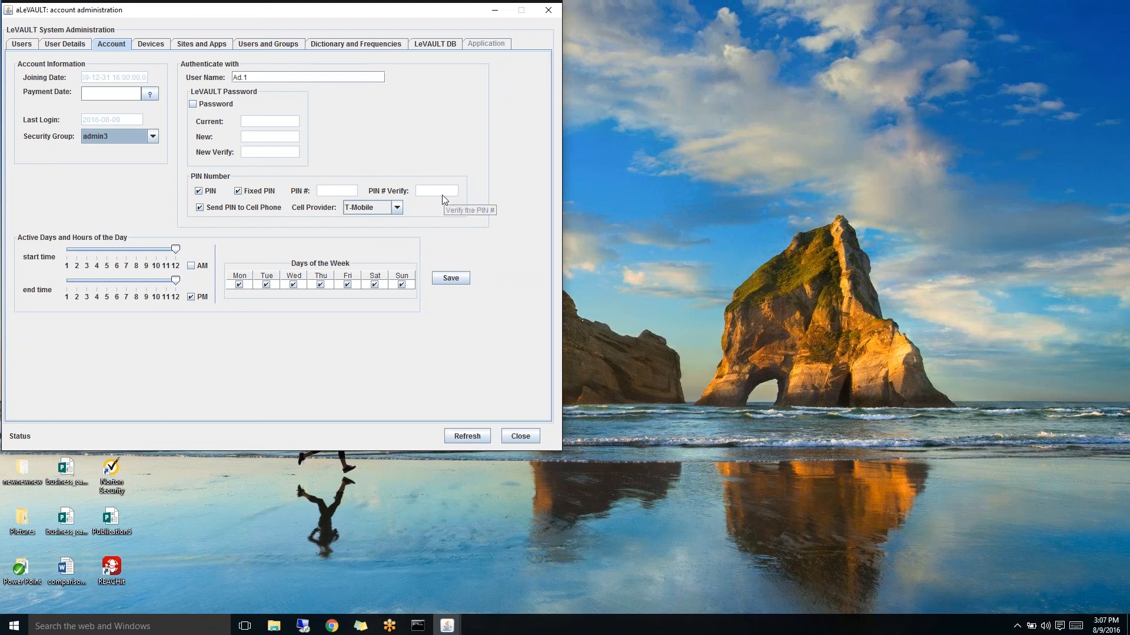
{"action": "left_click", "coordinate": [156, 282]}
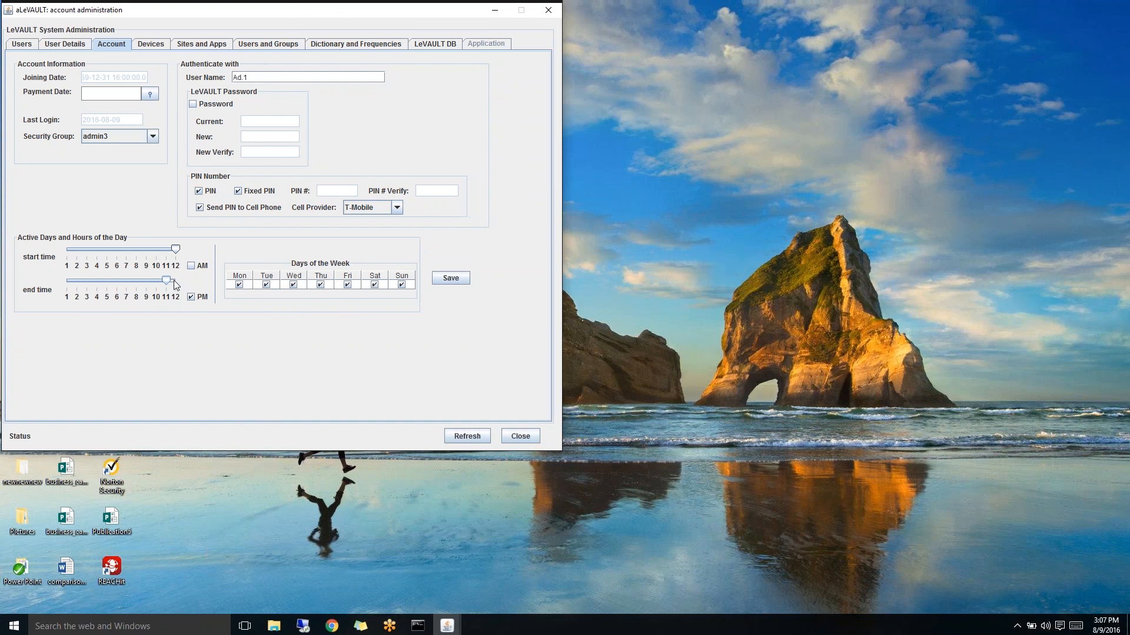
{"action": "left_click", "coordinate": [174, 281]}
{"action": "left_click", "coordinate": [403, 286]}
{"action": "left_click", "coordinate": [400, 286]}
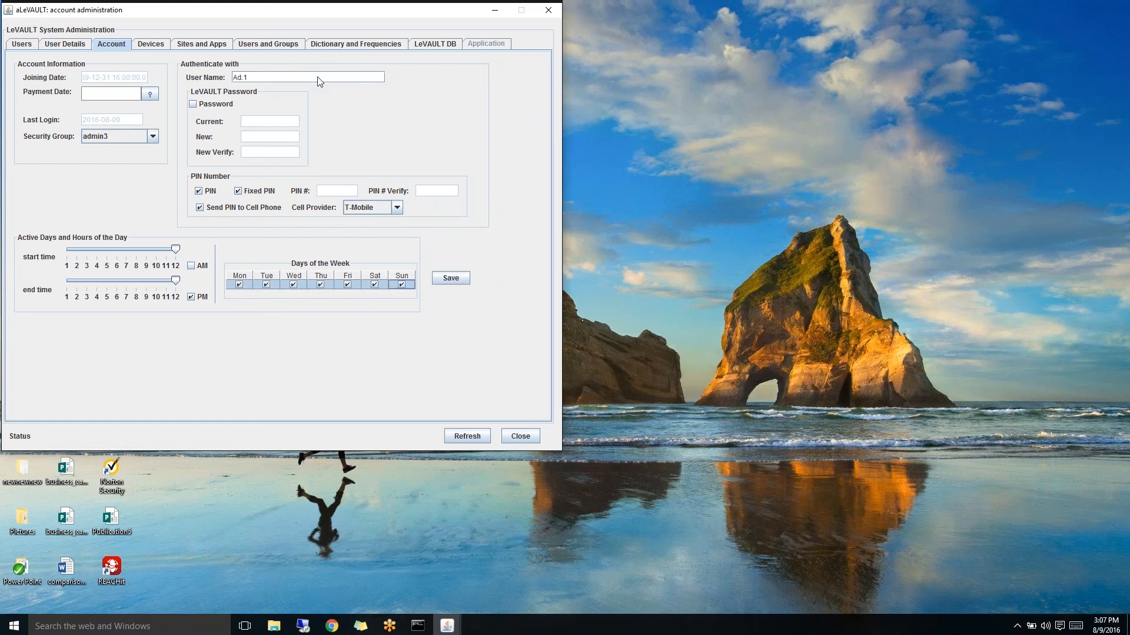
{"action": "left_click", "coordinate": [154, 45]}
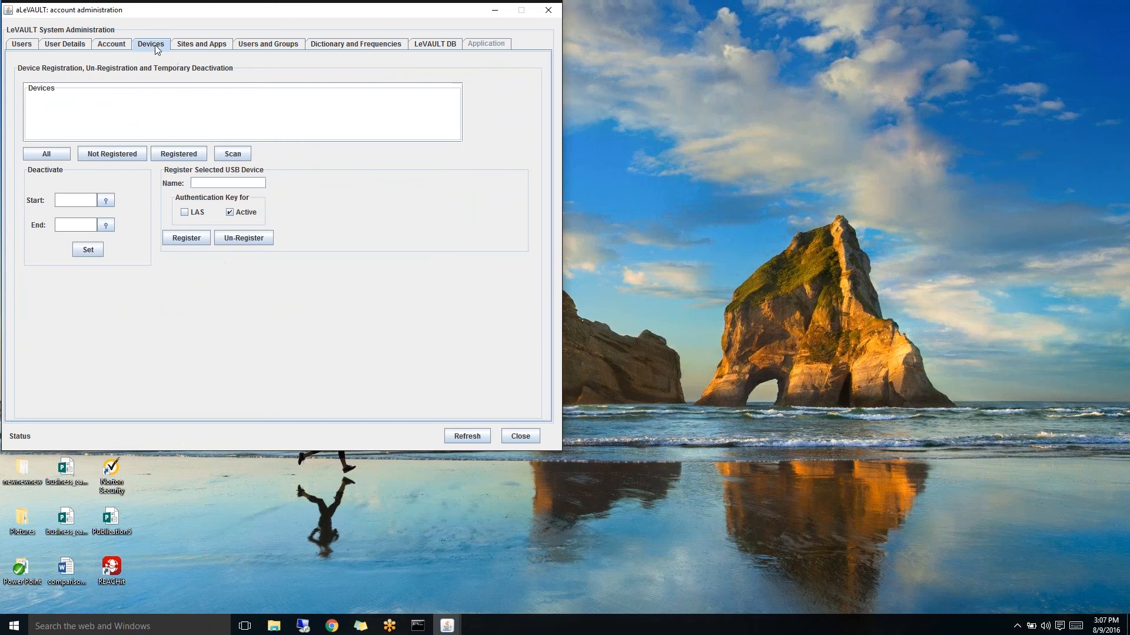
- Scan for USB devices and filter the list to registered devices
{"action": "left_click", "coordinate": [233, 154]}
{"action": "left_click", "coordinate": [283, 244]}
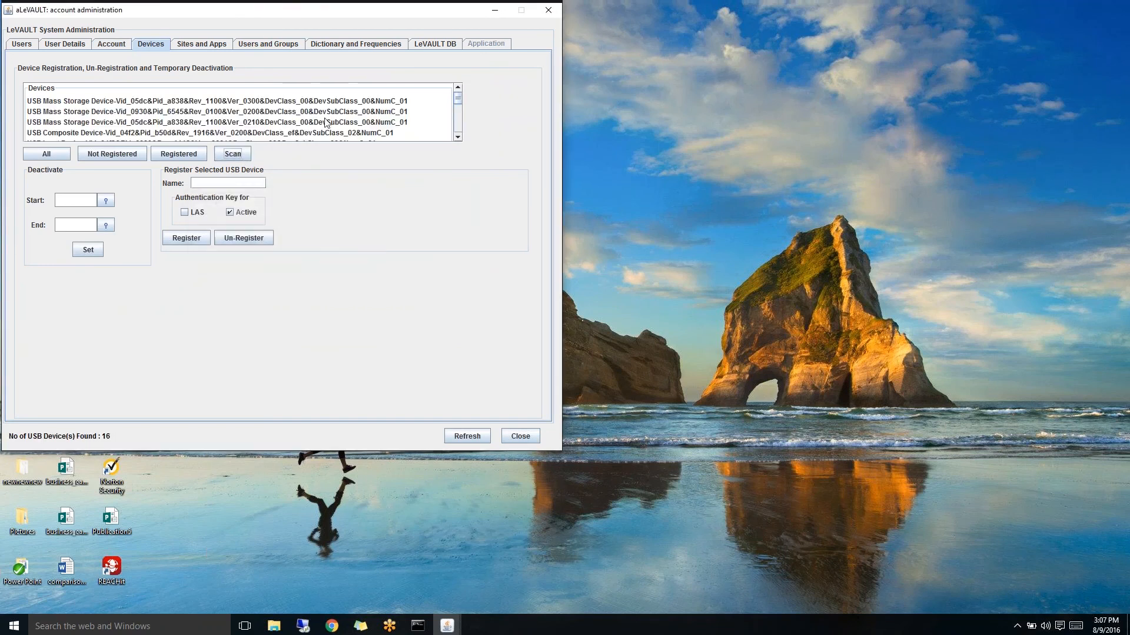
{"action": "left_click", "coordinate": [184, 155]}
- Review each registered device's name and deactivation dates, down to the USB Input Device
{"action": "left_click", "coordinate": [383, 102]}
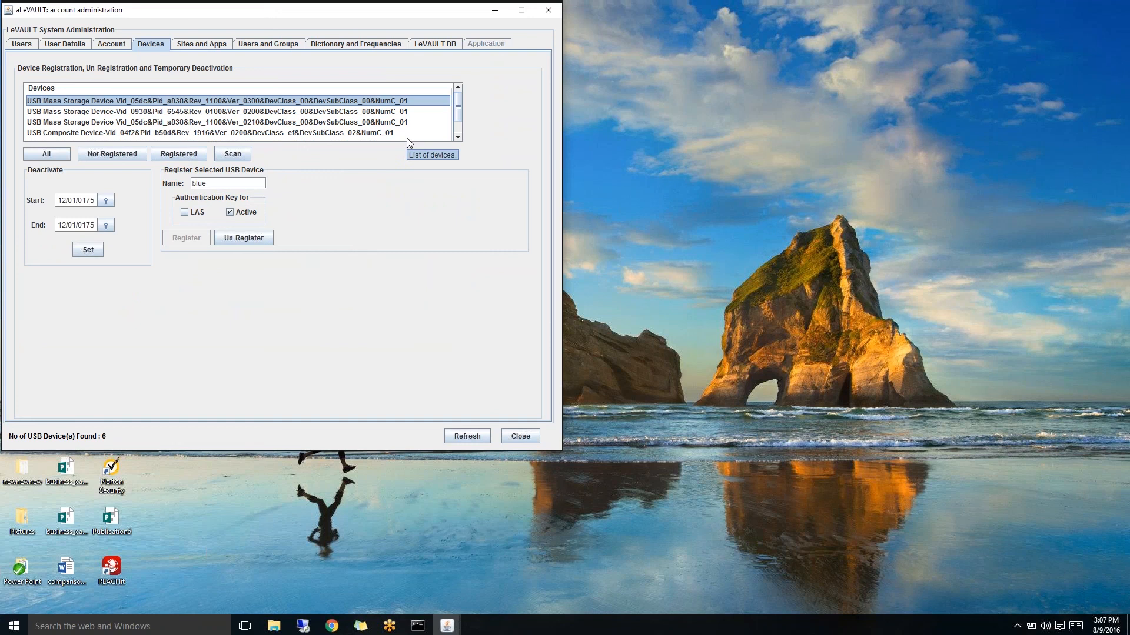
{"action": "key", "text": "Down"}
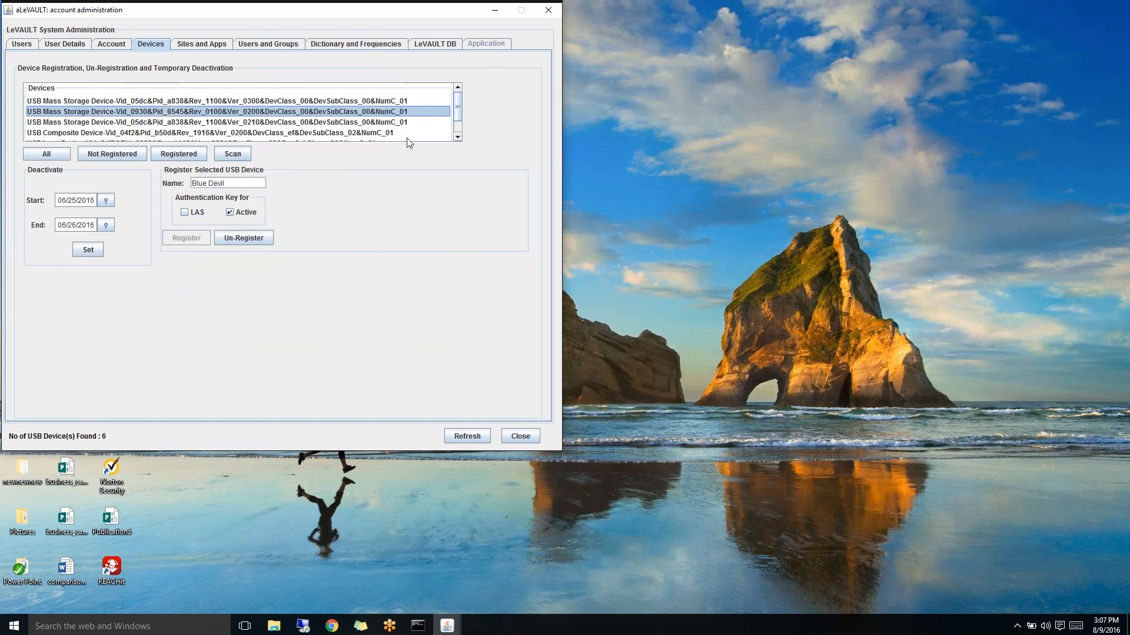
{"action": "key", "text": "Down"}
{"action": "key", "text": "Down"}
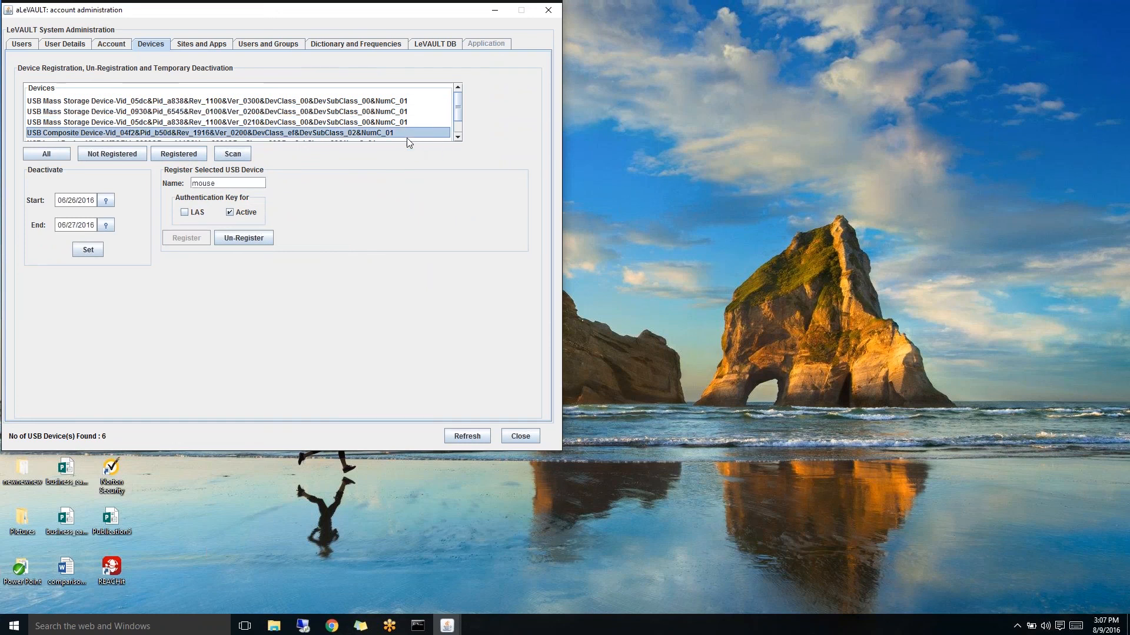
{"action": "key", "text": "Down"}
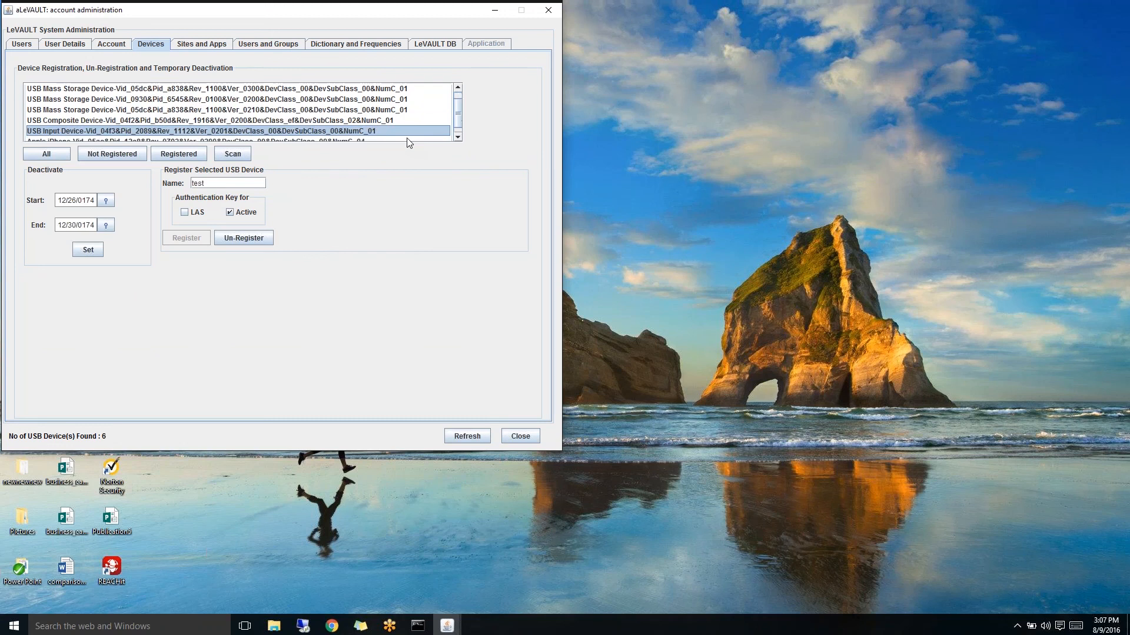
{"action": "key", "text": "Down"}
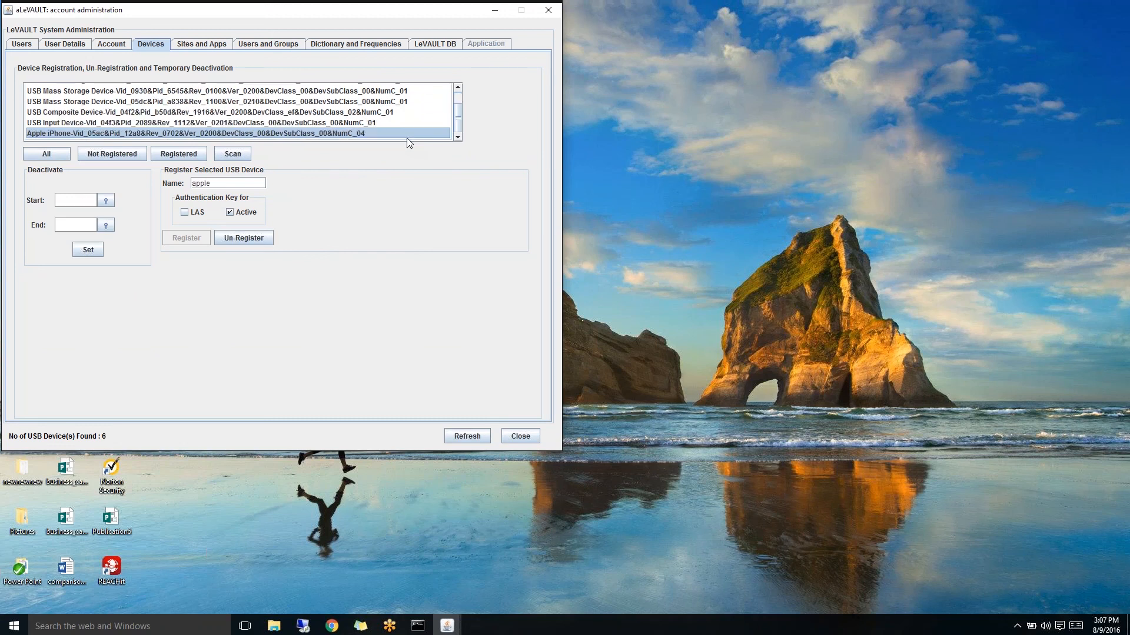
- Set the Apple iPhone's inactive period to 08/09/2016 through 08/13/2016 and save it
{"action": "left_click", "coordinate": [106, 200]}
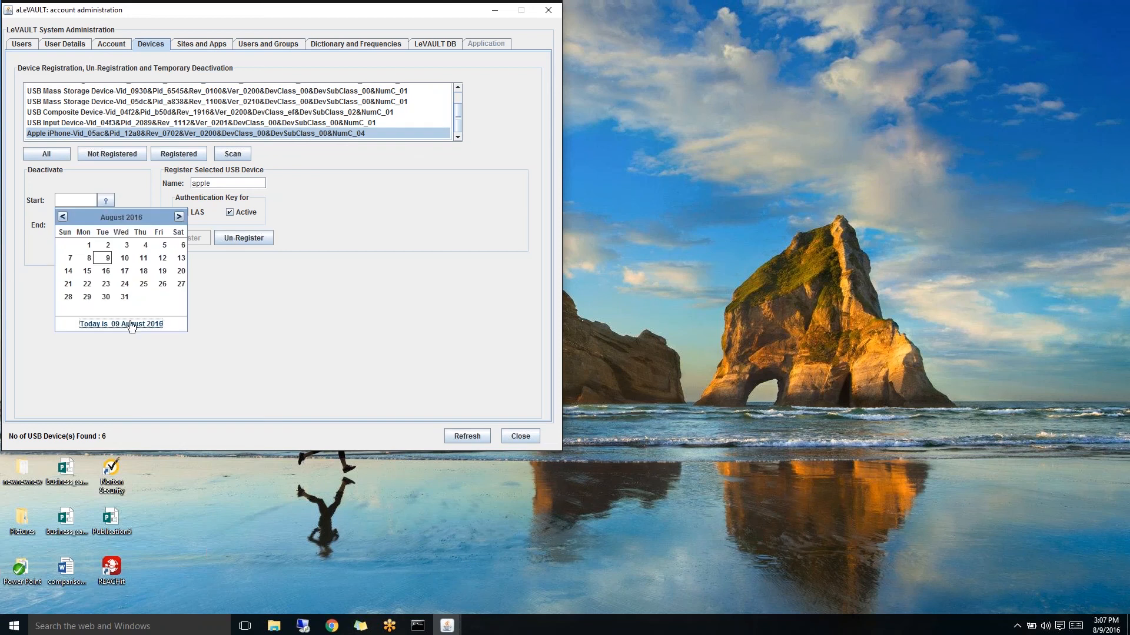
{"action": "left_click", "coordinate": [106, 258]}
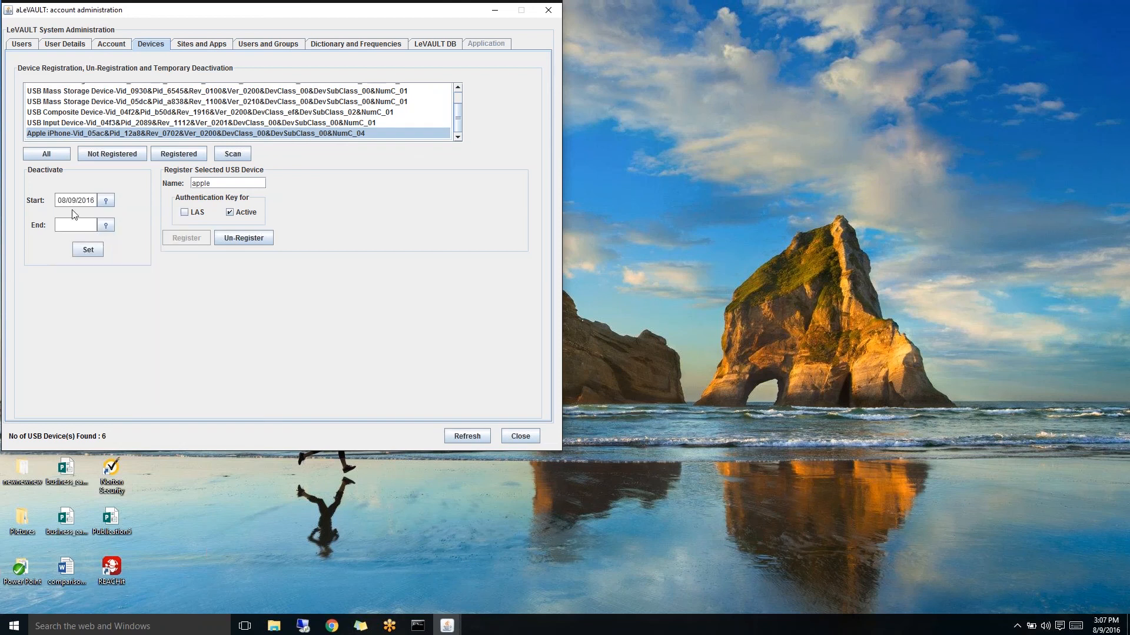
{"action": "left_click", "coordinate": [104, 225]}
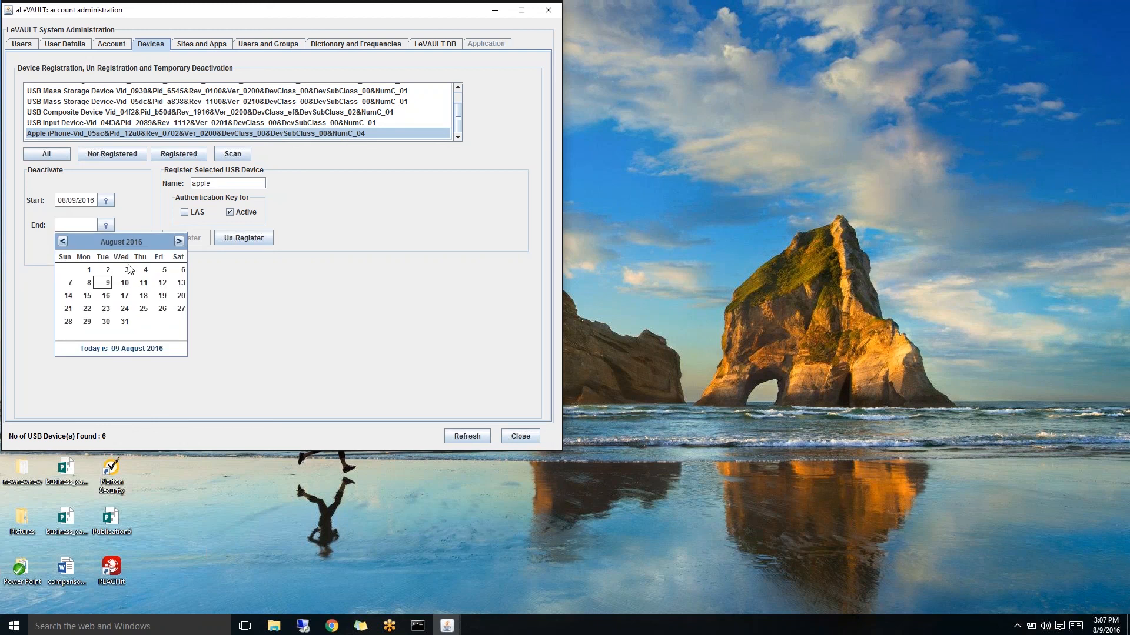
{"action": "left_click", "coordinate": [181, 282]}
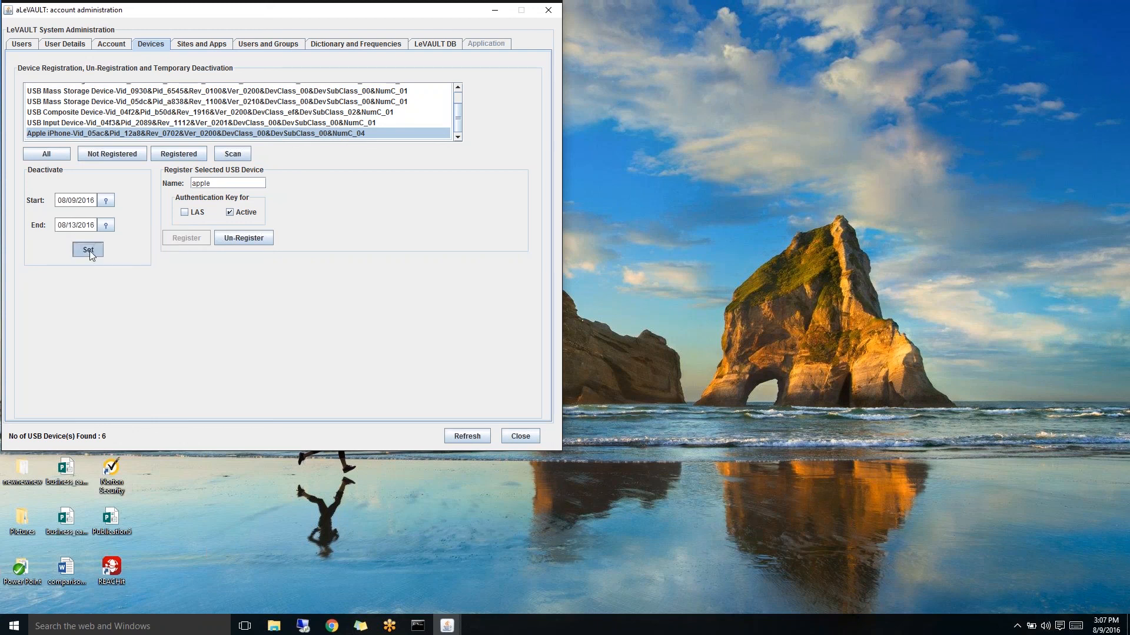
{"action": "left_click", "coordinate": [88, 249]}
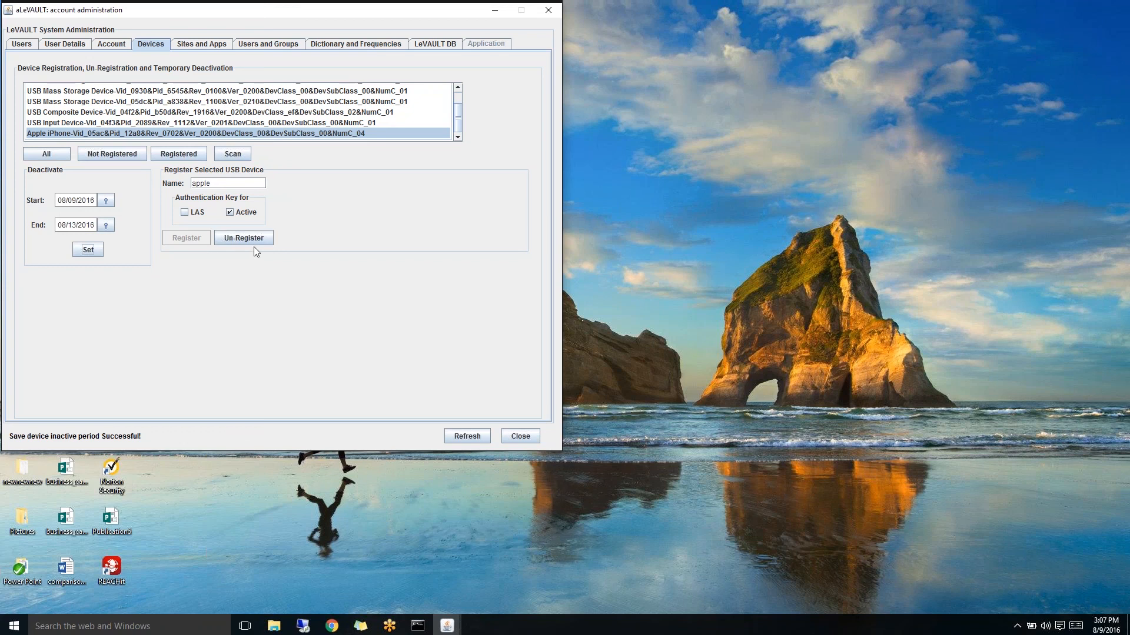
- Review the yahoo, Amazon 3, Domo, RD and Cedrics Minion entries under Sites and Apps
{"action": "left_click", "coordinate": [211, 45]}
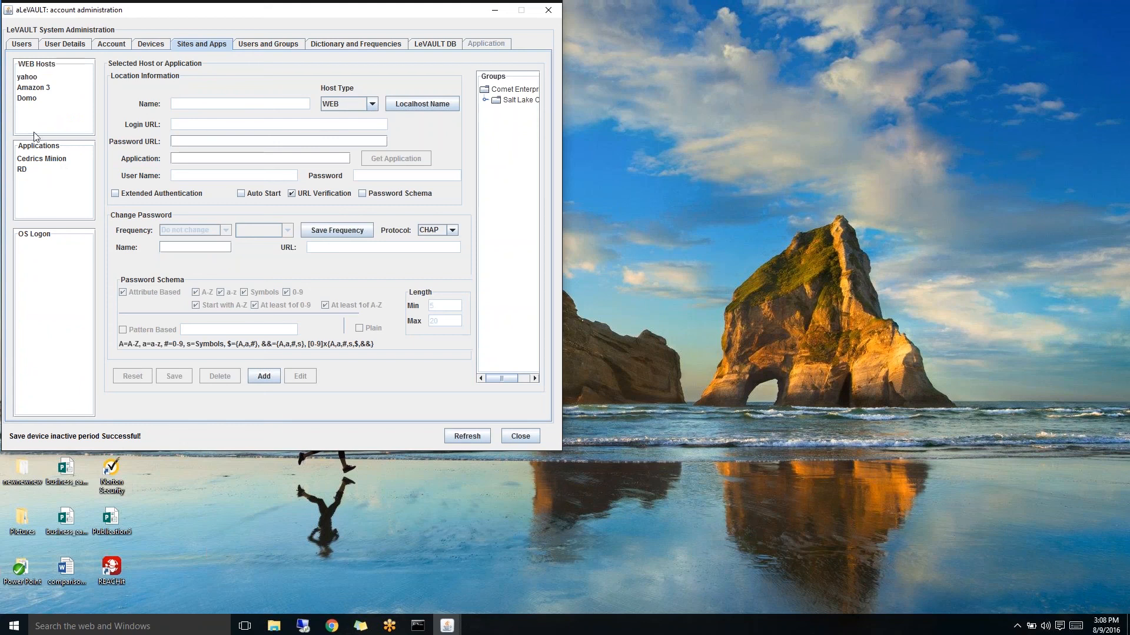
{"action": "left_click", "coordinate": [33, 81]}
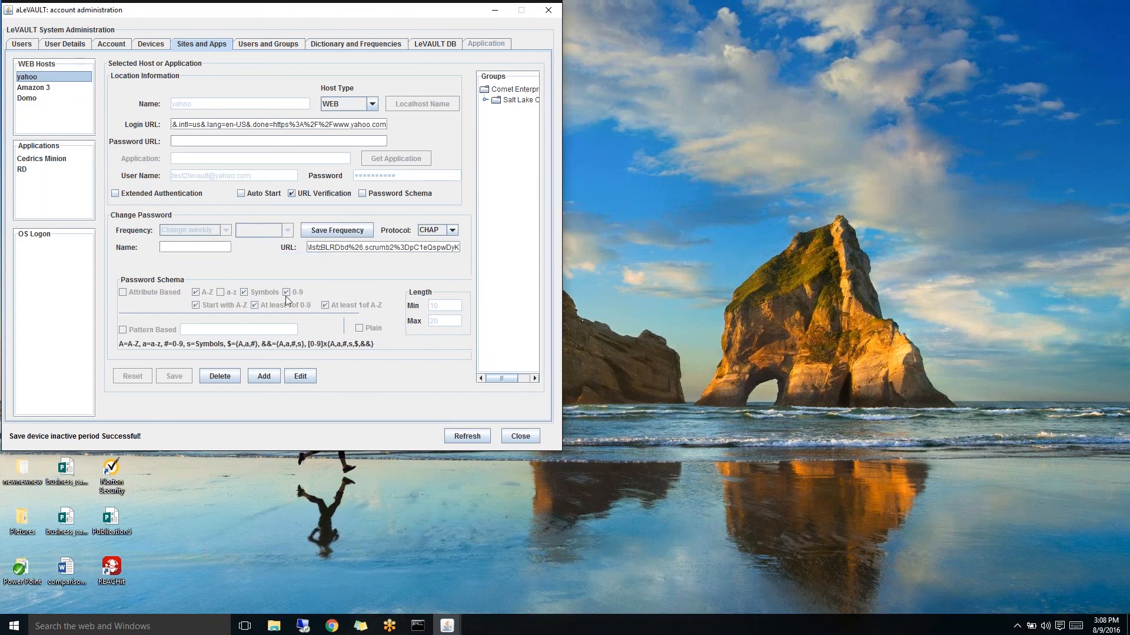
{"action": "left_click", "coordinate": [37, 89]}
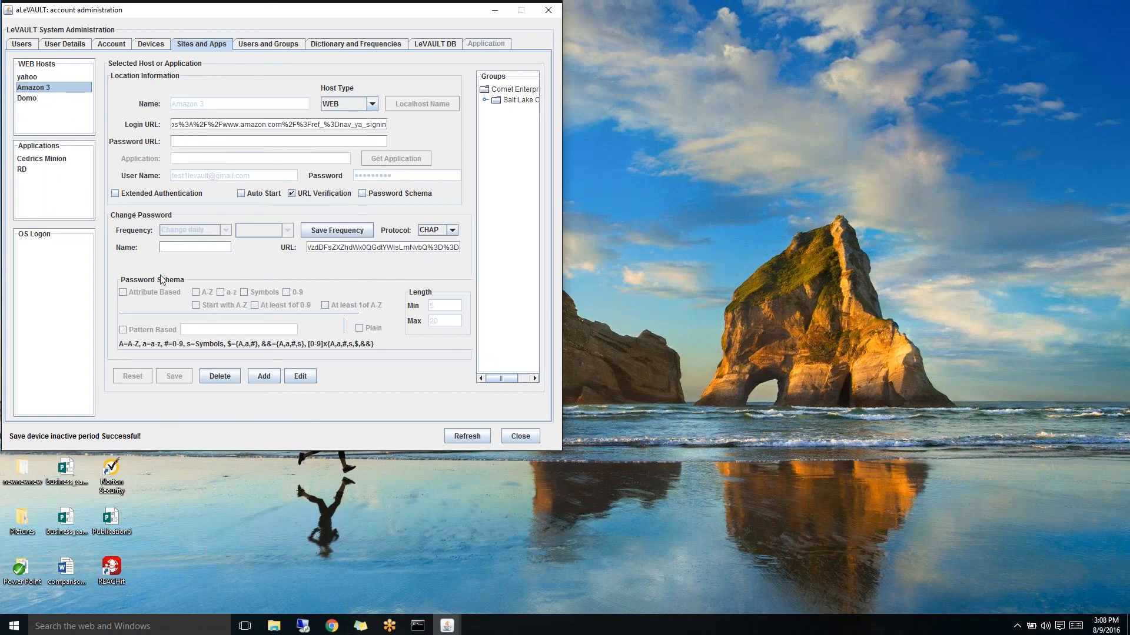
{"action": "left_click", "coordinate": [25, 98]}
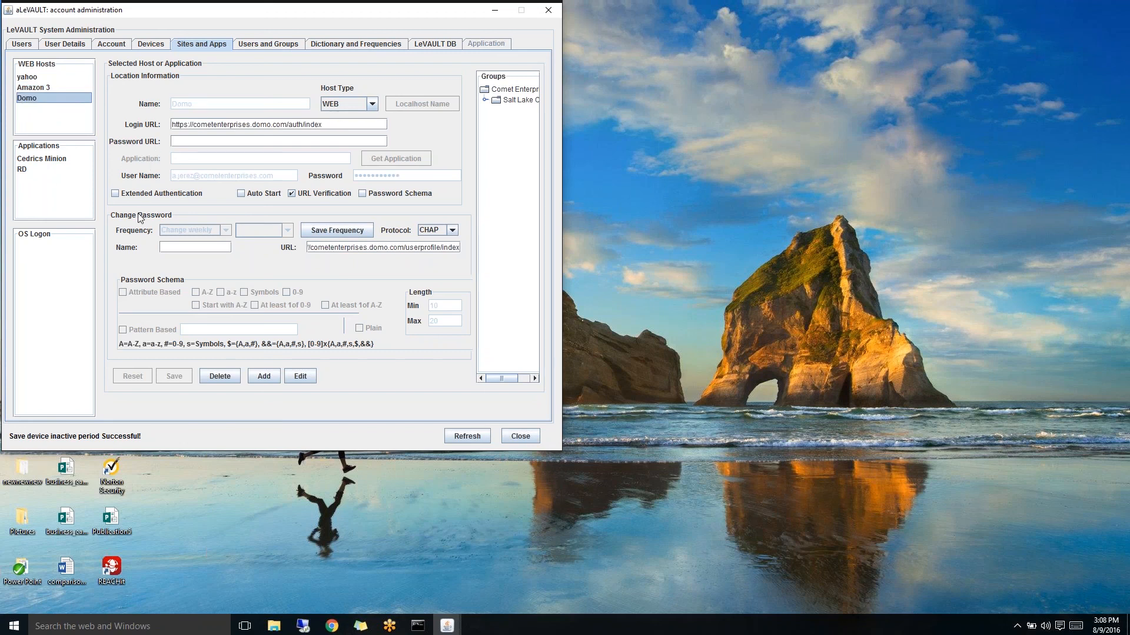
{"action": "left_click", "coordinate": [36, 170]}
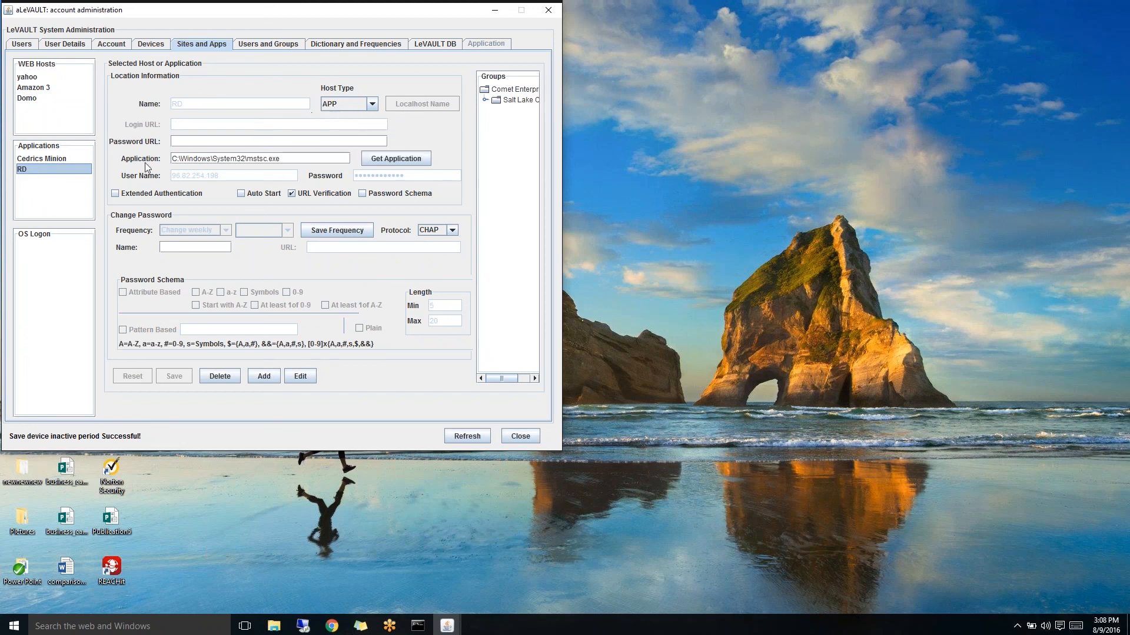
{"action": "left_click", "coordinate": [63, 159]}
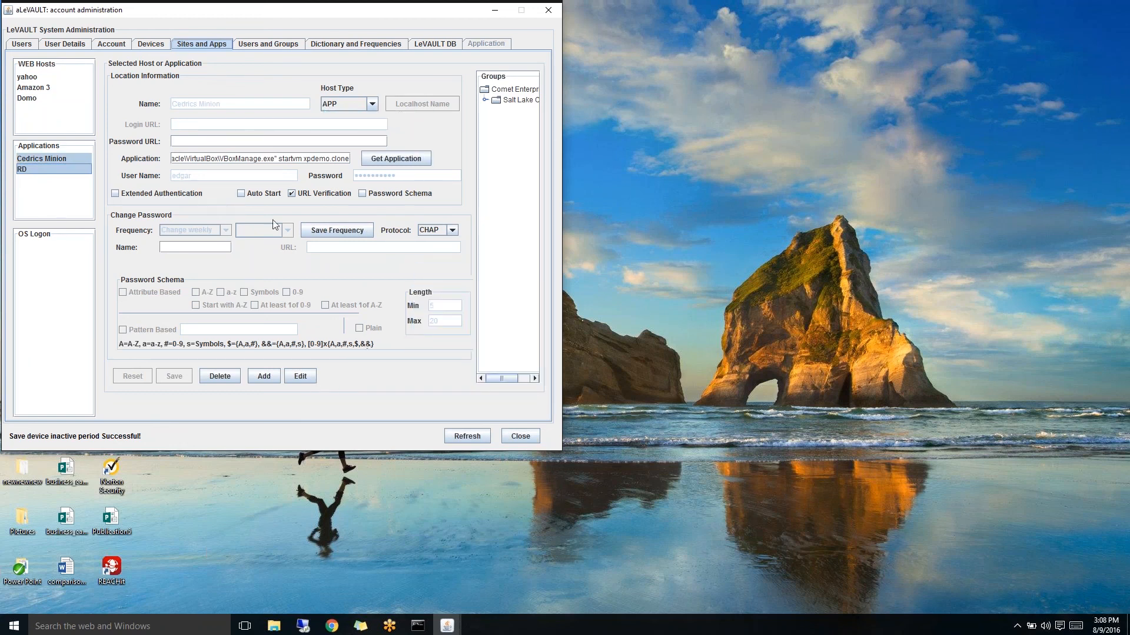
{"action": "left_click", "coordinate": [257, 47]}
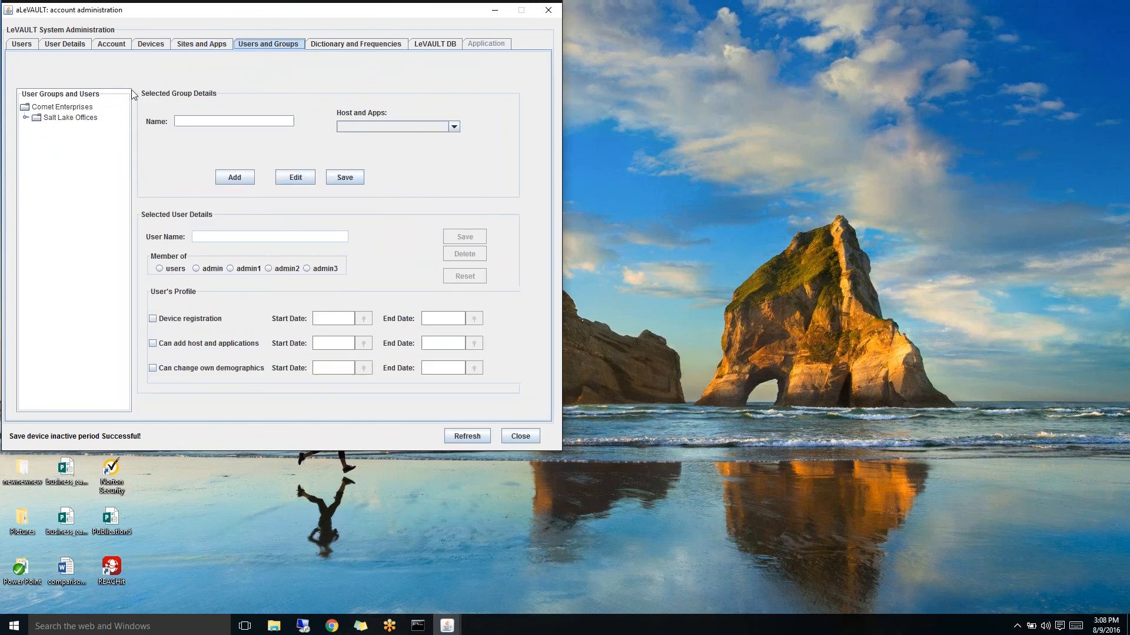
- Expand Salt Lake Offices under Comet Enterprises and view the HR group's host and app list
{"action": "left_click", "coordinate": [27, 110]}
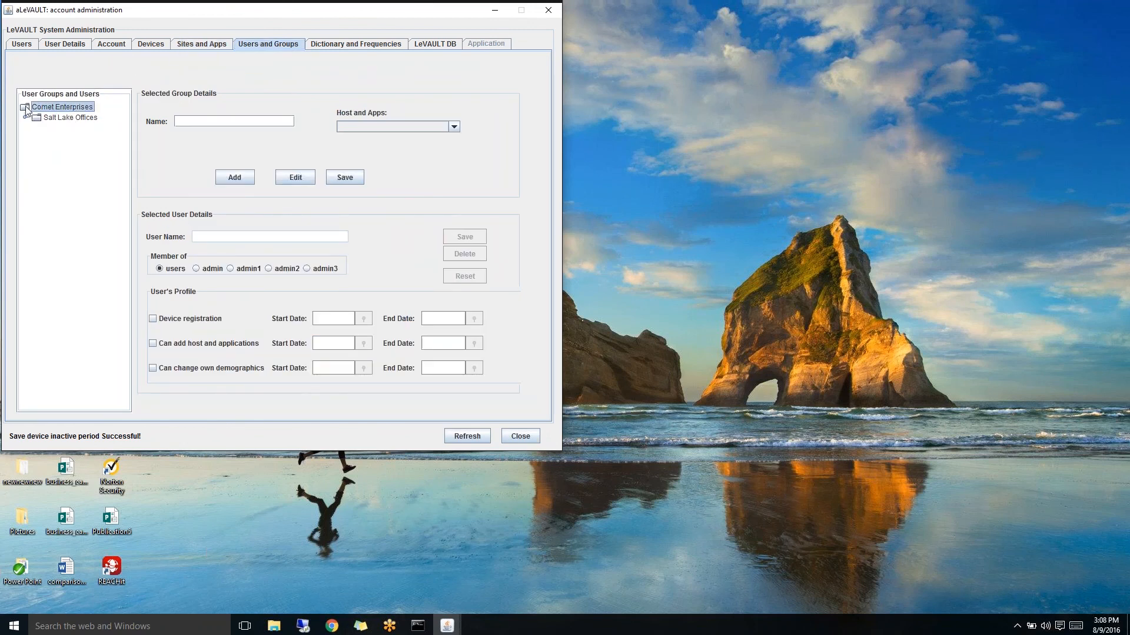
{"action": "left_click", "coordinate": [37, 118]}
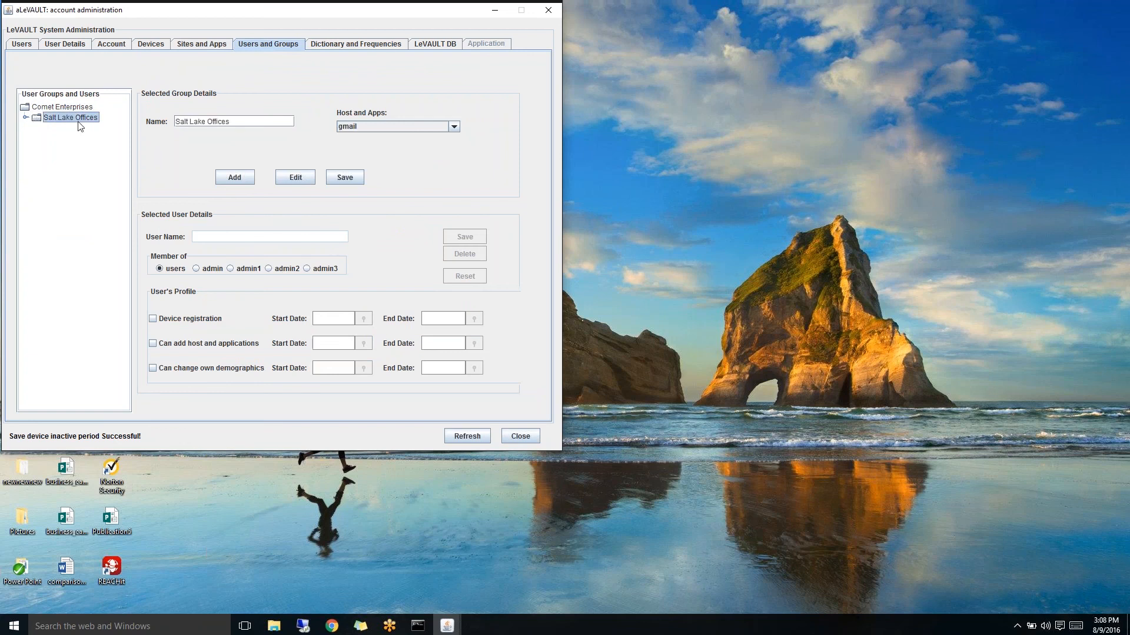
{"action": "double_click", "coordinate": [37, 120]}
{"action": "left_click", "coordinate": [46, 130]}
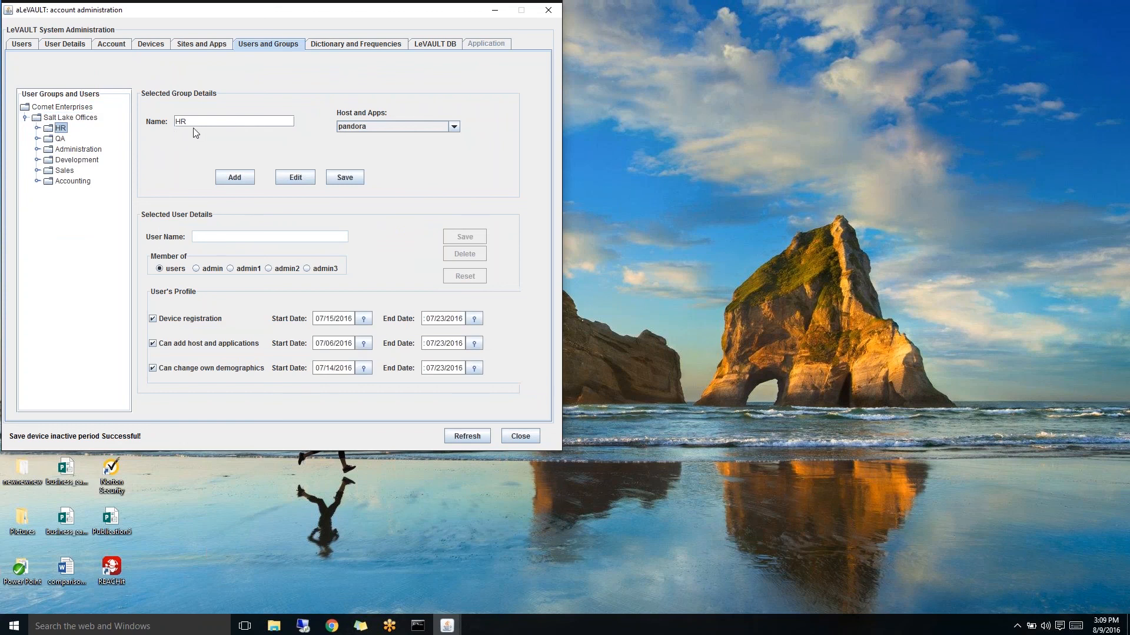
{"action": "left_click", "coordinate": [455, 128]}
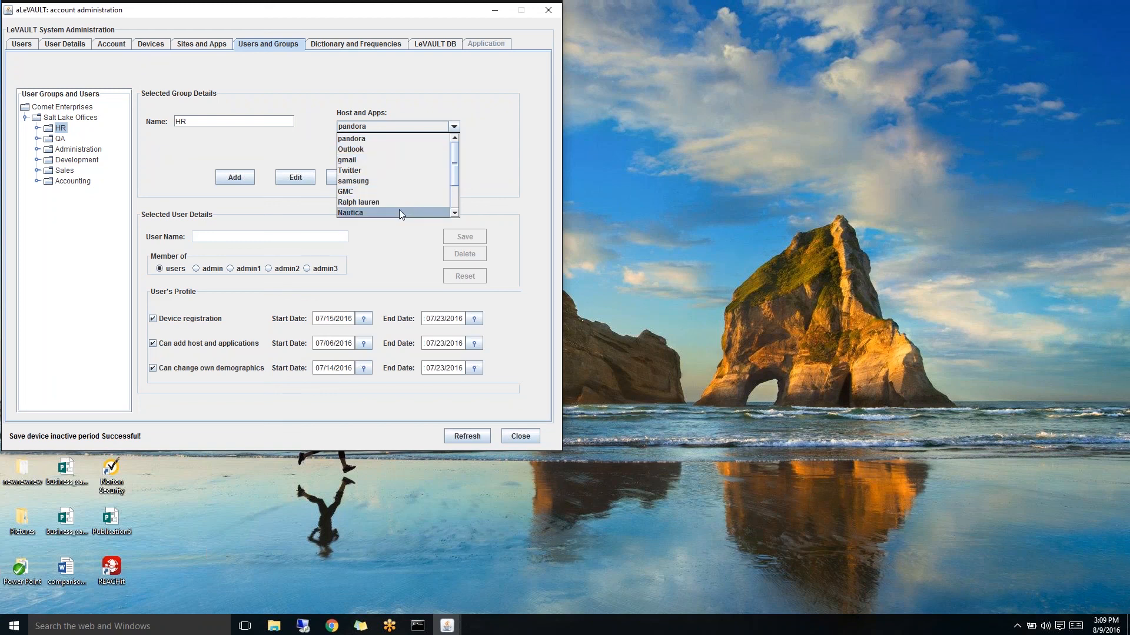
{"action": "scroll", "coordinate": [399, 209], "scroll_direction": "down", "scroll_amount": 1}
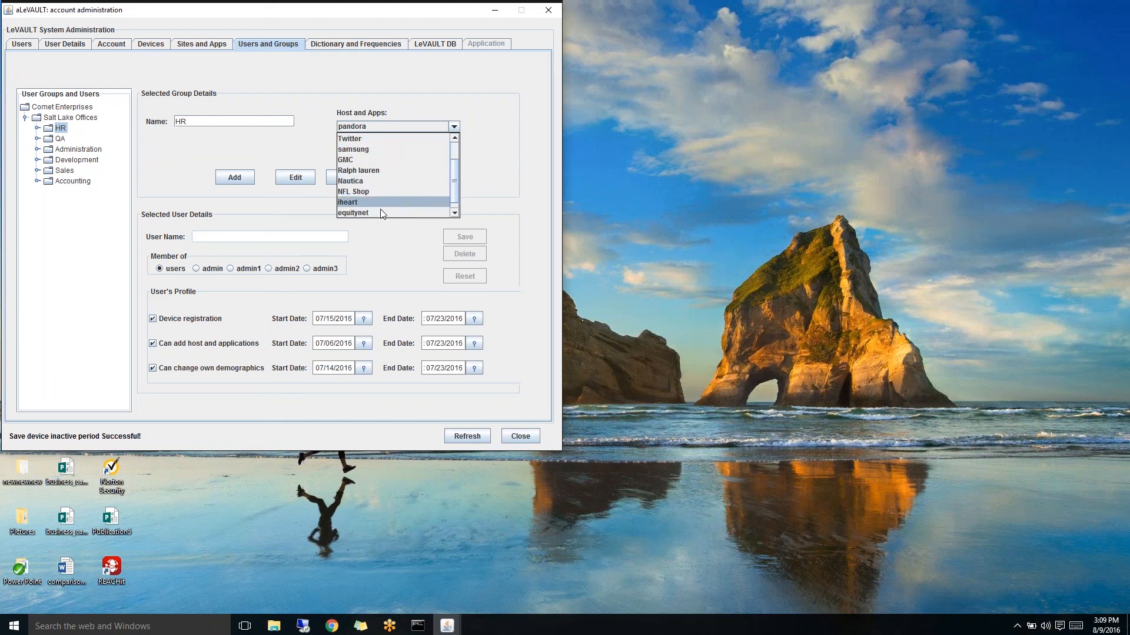
{"action": "scroll", "coordinate": [380, 216], "scroll_direction": "down", "scroll_amount": 1}
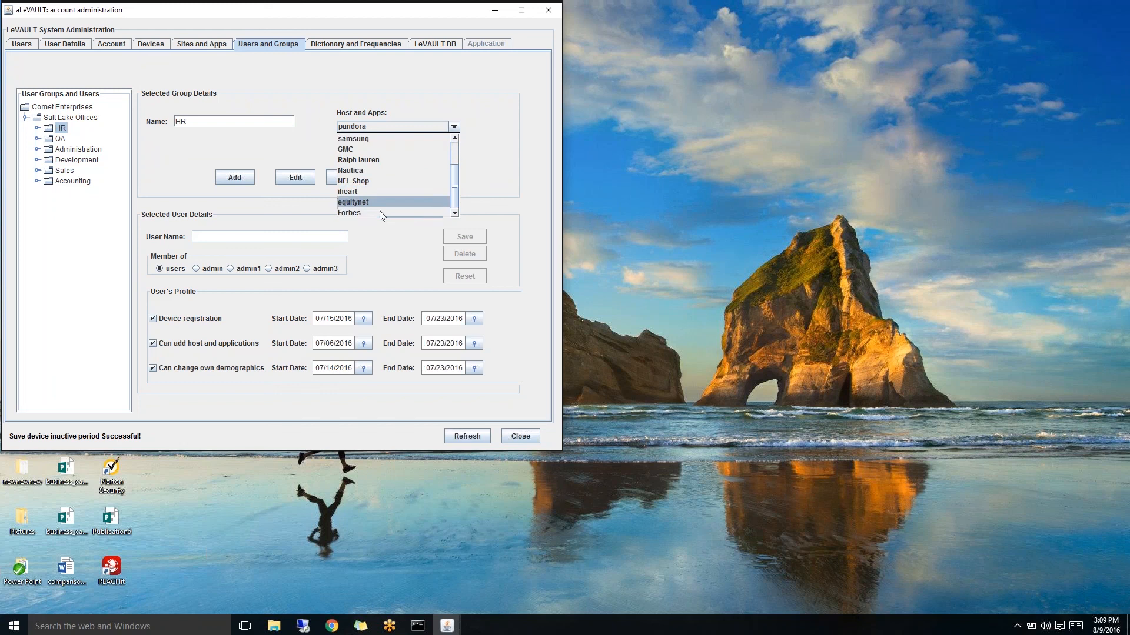
- Show the Administration group's details and check its host list, which keeps JIRA
{"action": "left_click", "coordinate": [62, 151]}
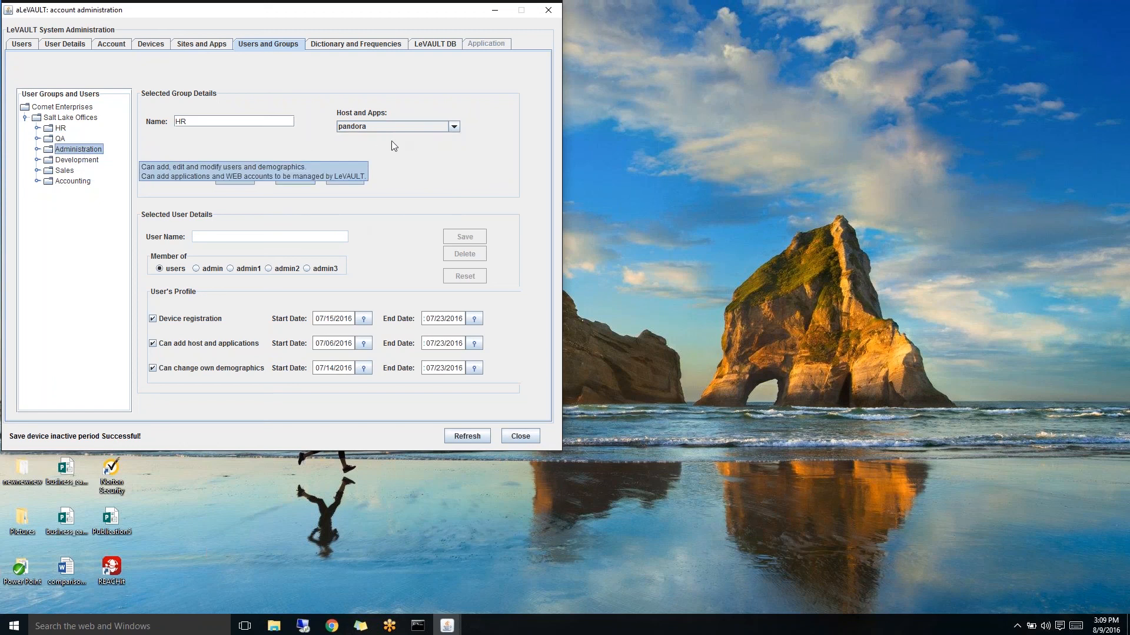
{"action": "left_click", "coordinate": [88, 152]}
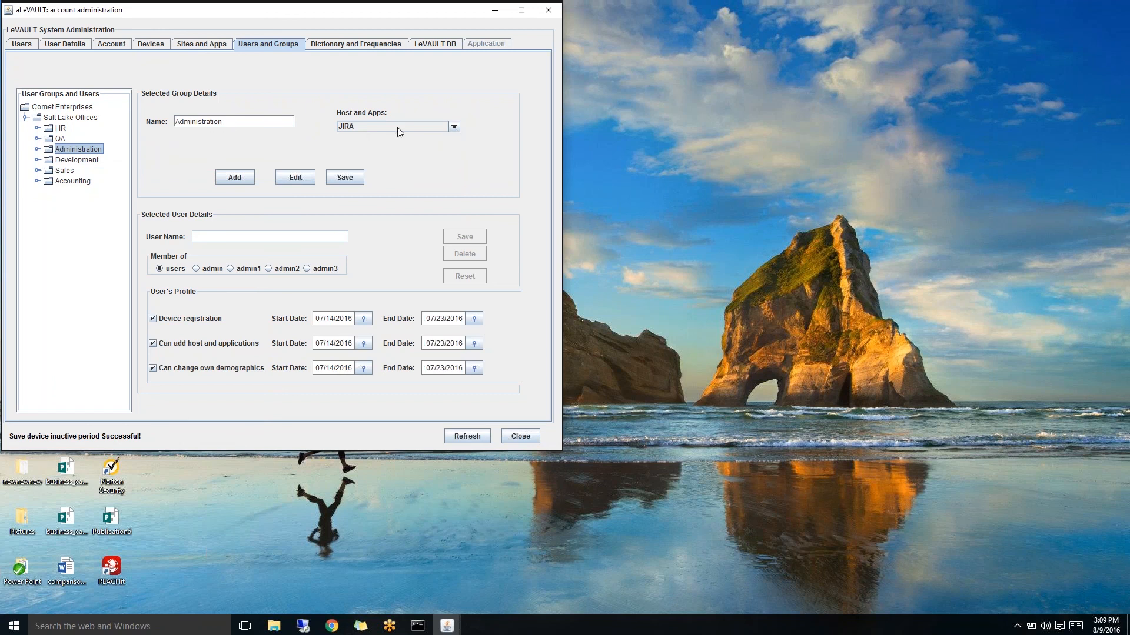
{"action": "left_click", "coordinate": [453, 129]}
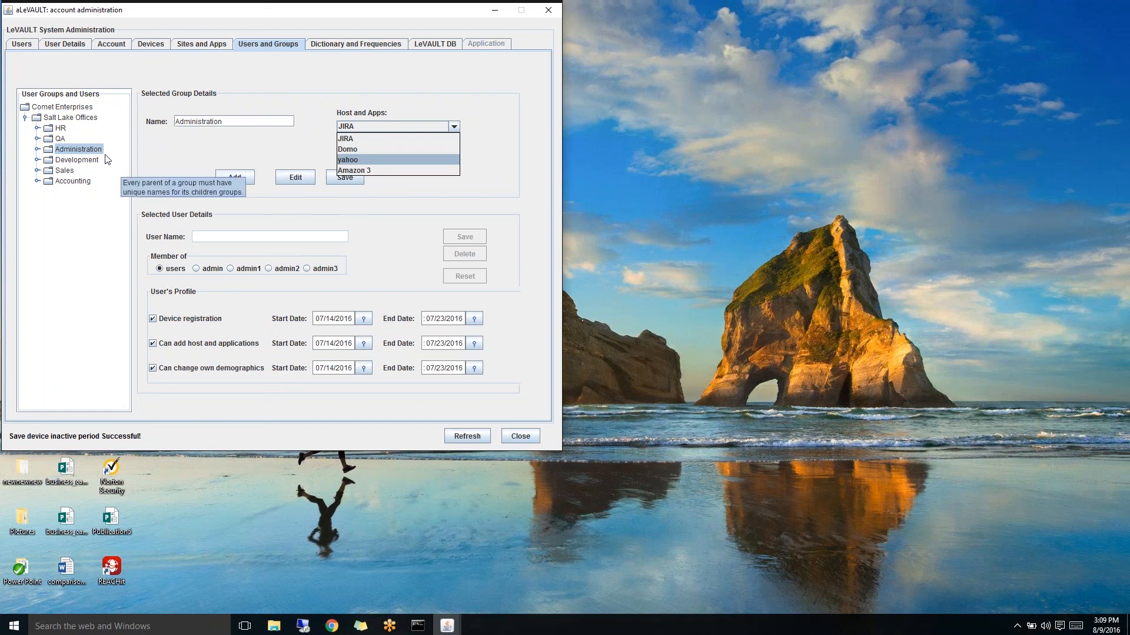
{"action": "left_click", "coordinate": [52, 152]}
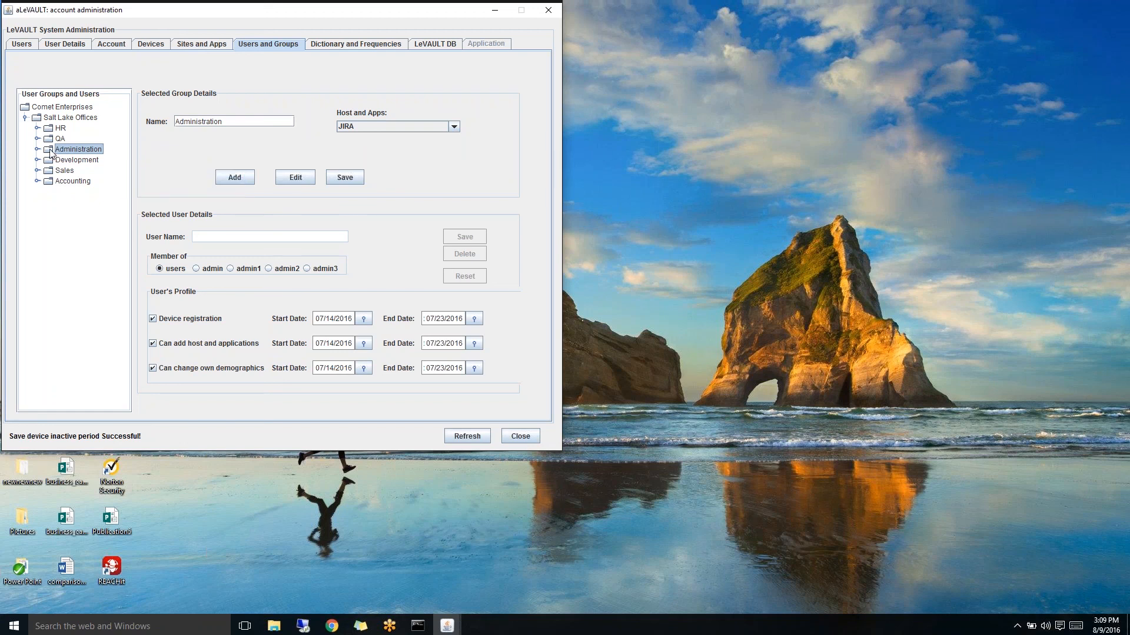
- Expand Administration to its eight users and view a user profile with admin3 membership
{"action": "double_click", "coordinate": [53, 153]}
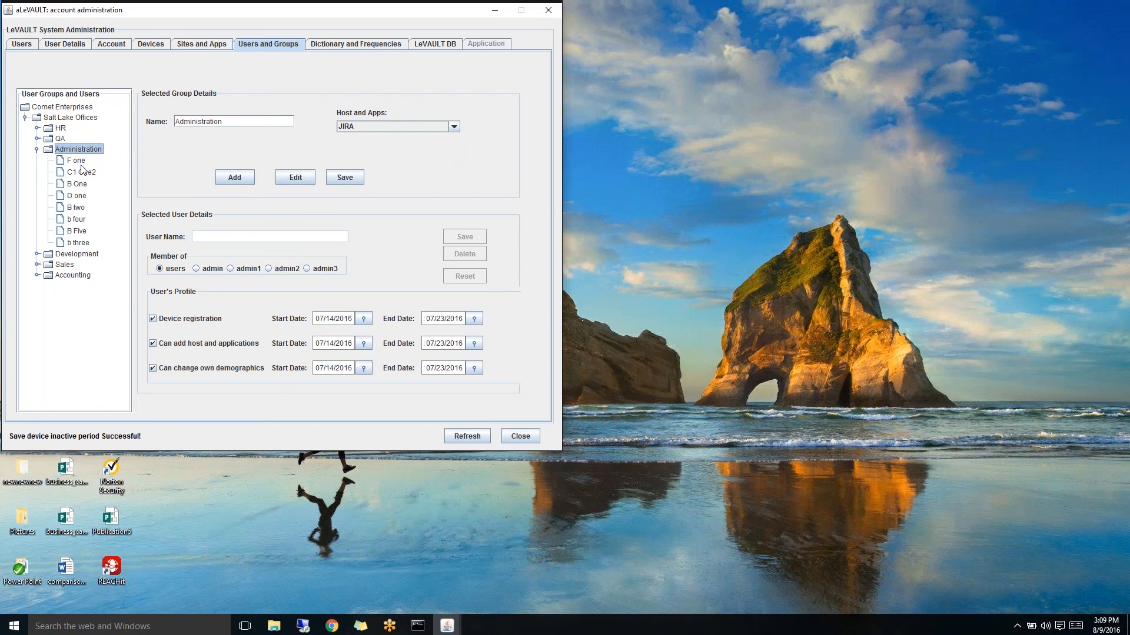
{"action": "left_click", "coordinate": [81, 243]}
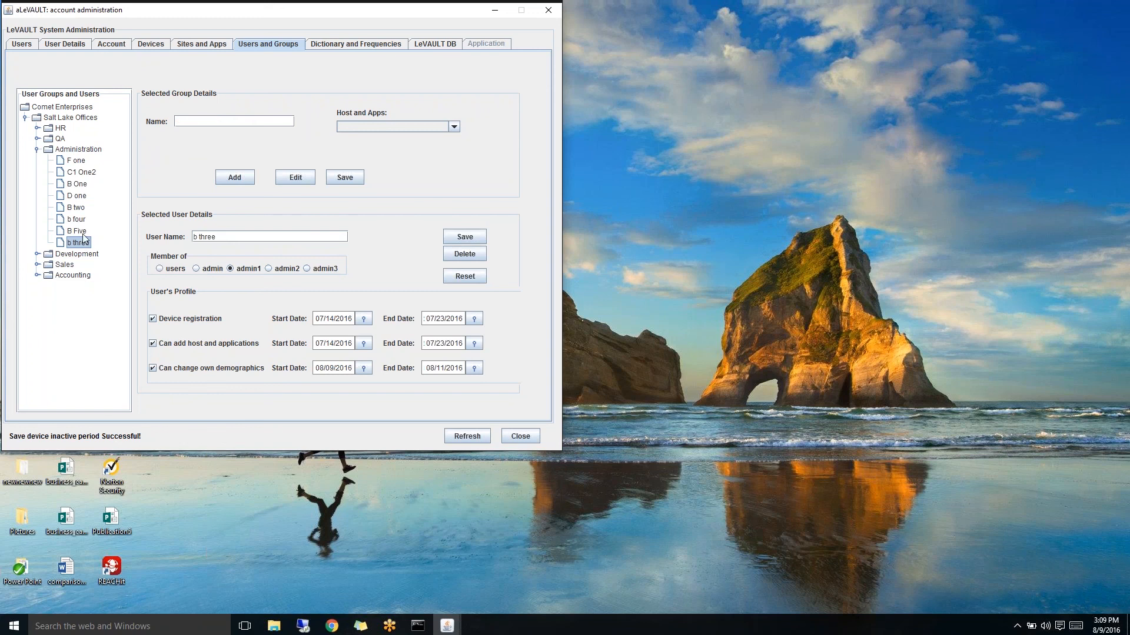
{"action": "left_click", "coordinate": [71, 186]}
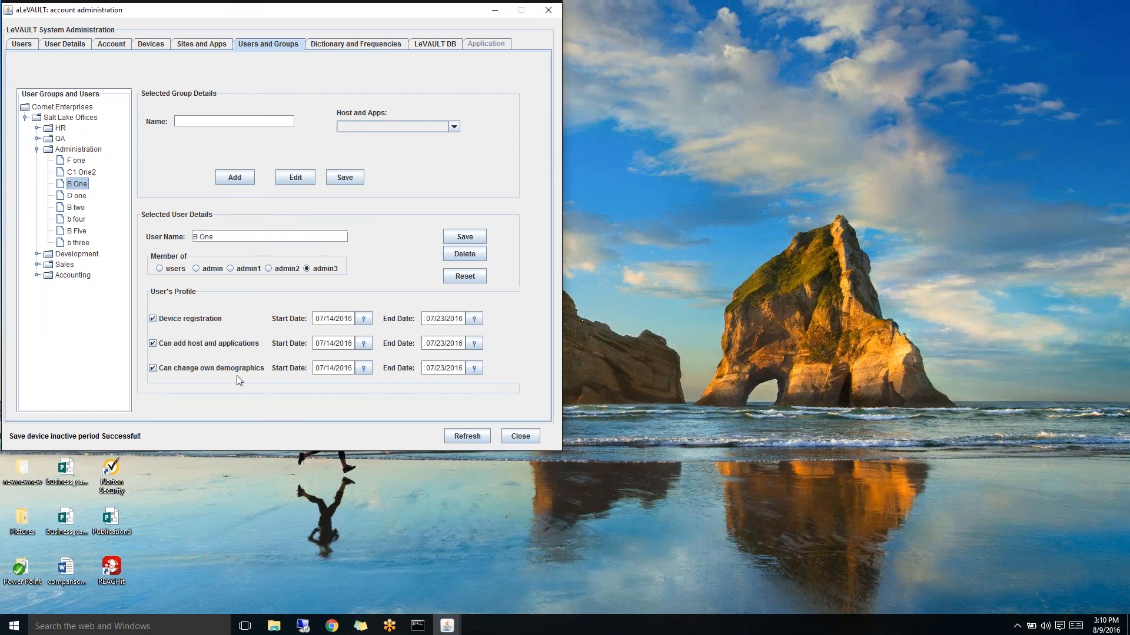
{"action": "mouse_move", "coordinate": [252, 380]}
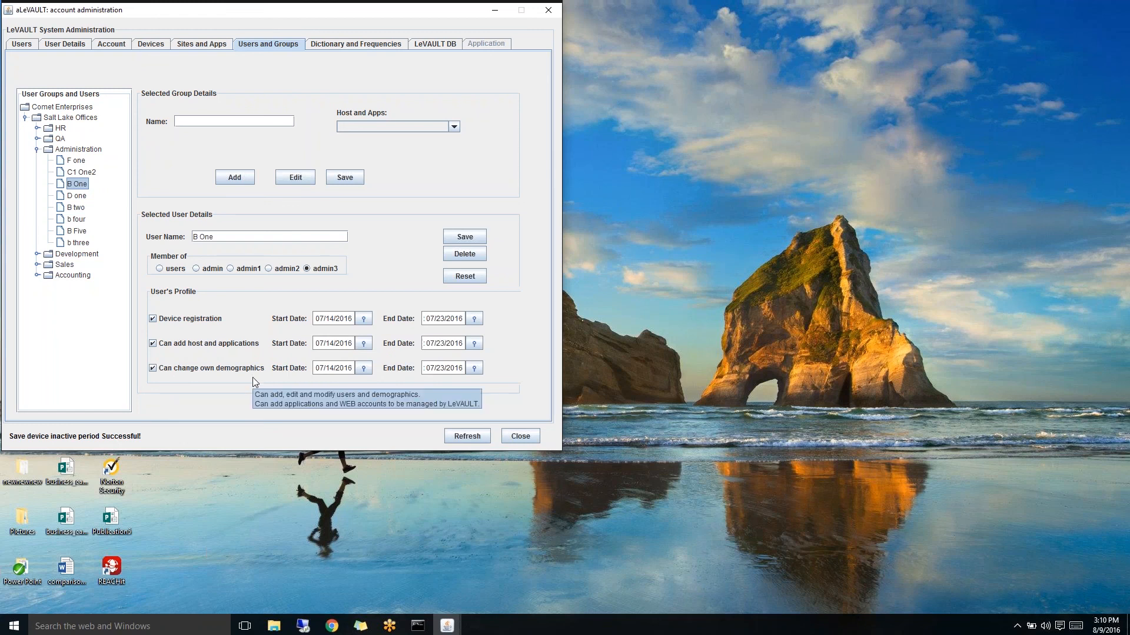
- On Dictionary and Frequencies, try the Daily and Weekly occurrences, lowering their times
{"action": "left_click", "coordinate": [357, 46]}
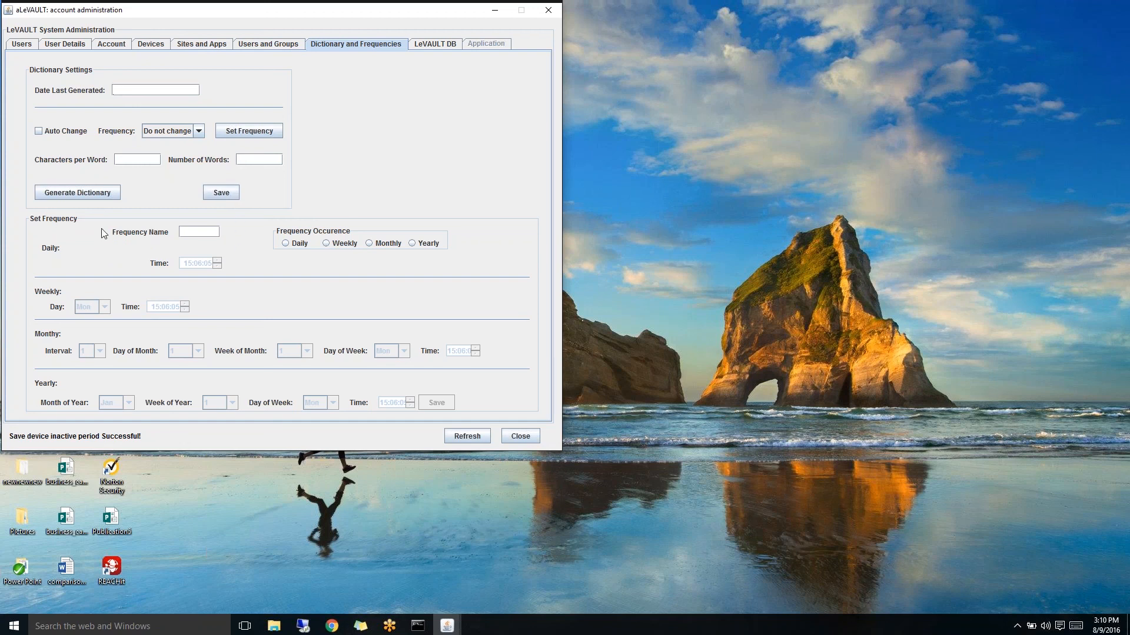
{"action": "left_click", "coordinate": [285, 244]}
{"action": "left_click", "coordinate": [217, 266]}
{"action": "left_click", "coordinate": [327, 243]}
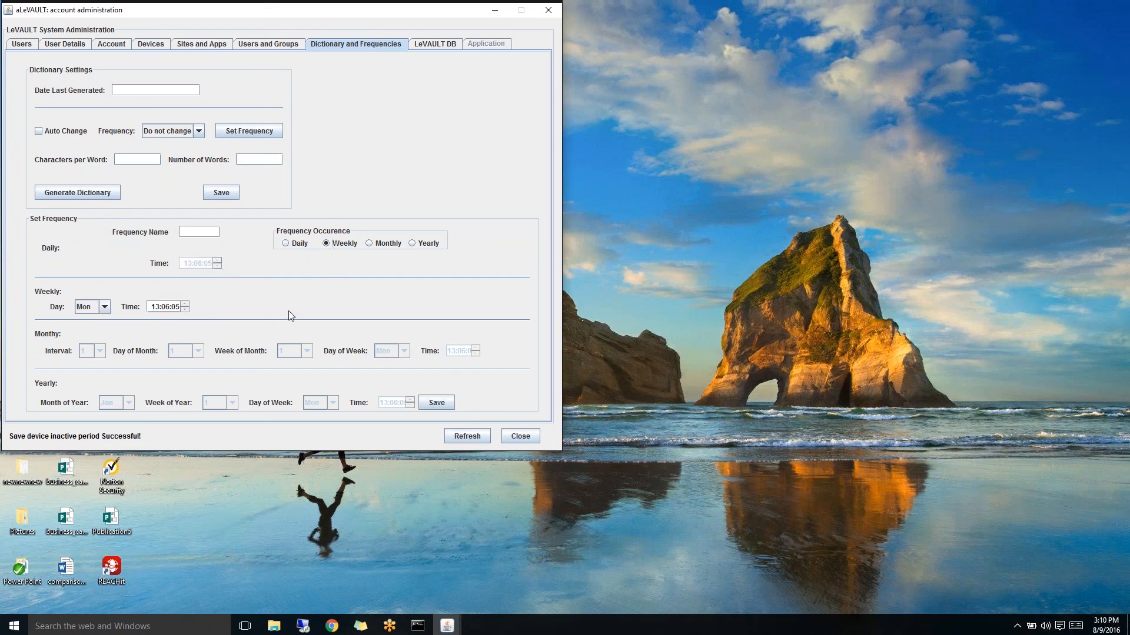
{"action": "left_click", "coordinate": [105, 307]}
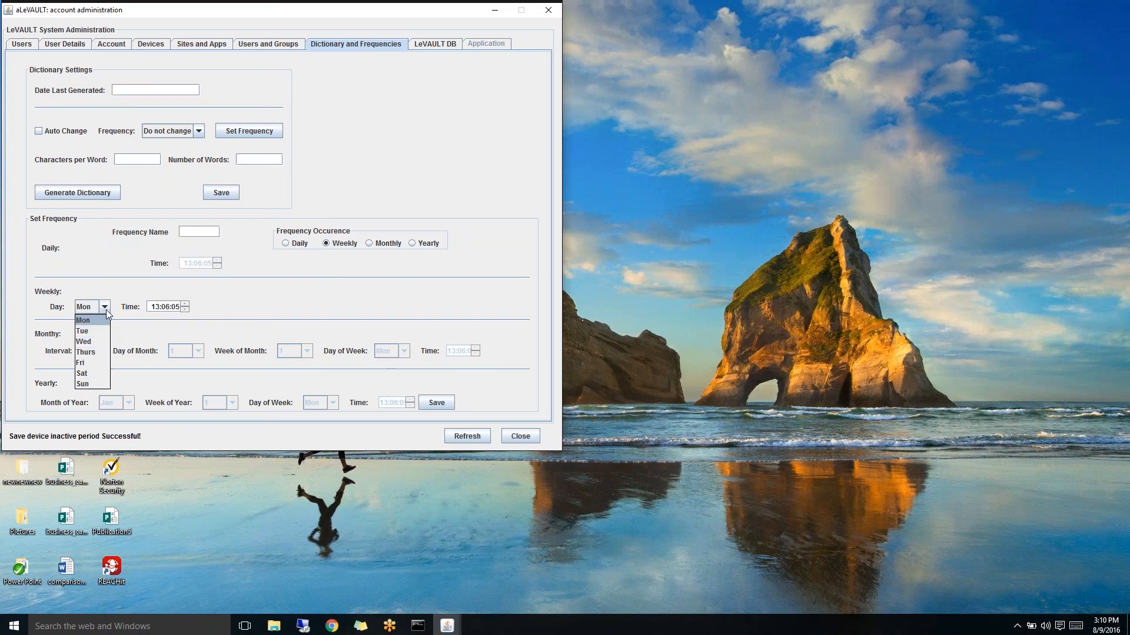
{"action": "left_click", "coordinate": [185, 310]}
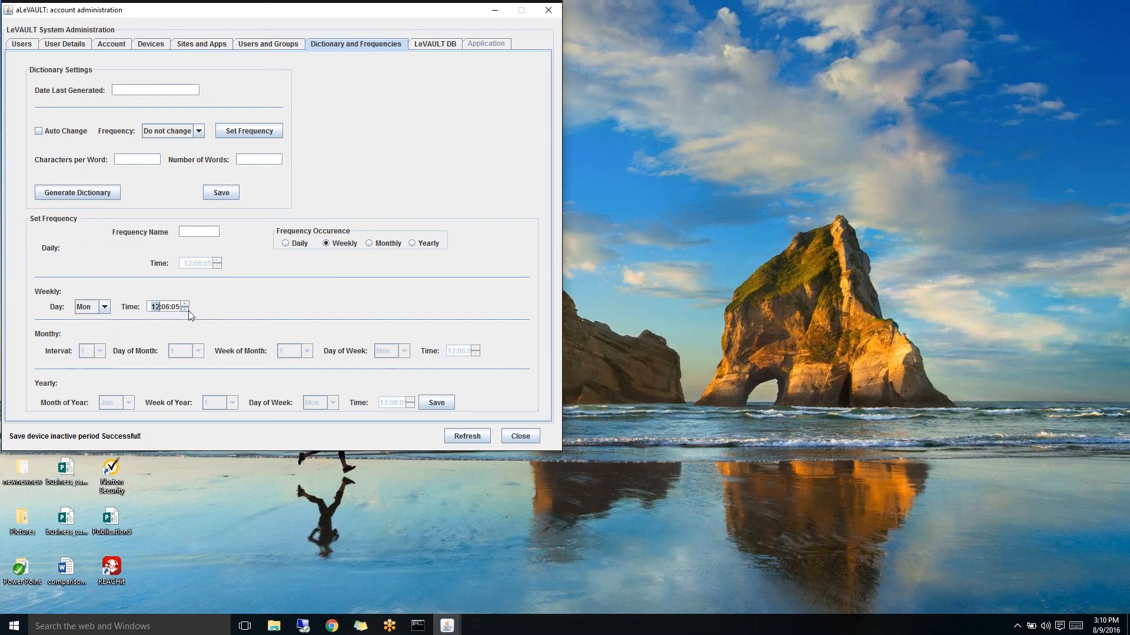
{"action": "left_click", "coordinate": [185, 310]}
{"action": "left_click", "coordinate": [185, 309]}
- Set the occurrence to Monthly with day of month 1, week 1 and Monday
{"action": "left_click", "coordinate": [367, 244]}
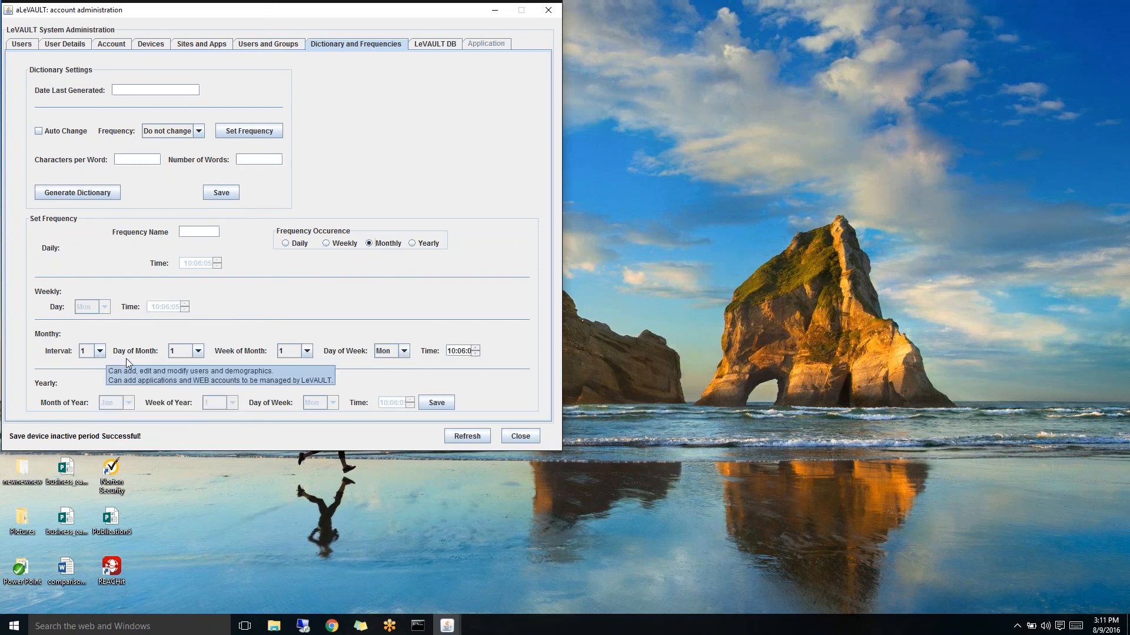
{"action": "left_click", "coordinate": [198, 351]}
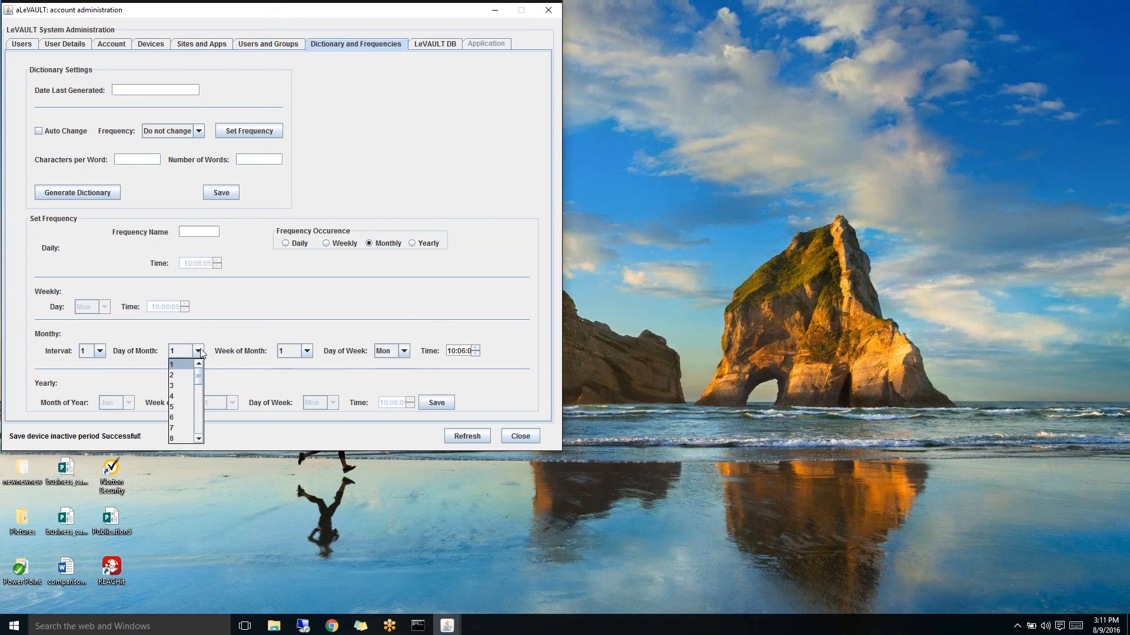
{"action": "left_click_drag", "start_coordinate": [200, 379], "coordinate": [194, 417]}
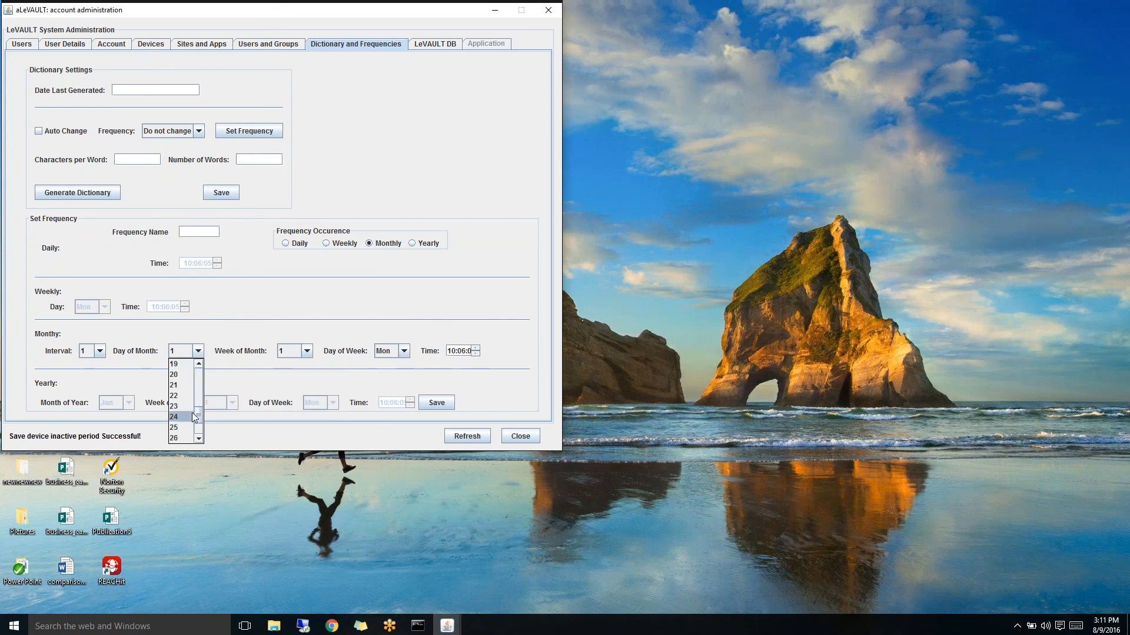
{"action": "left_click", "coordinate": [253, 361]}
{"action": "left_click", "coordinate": [307, 351]}
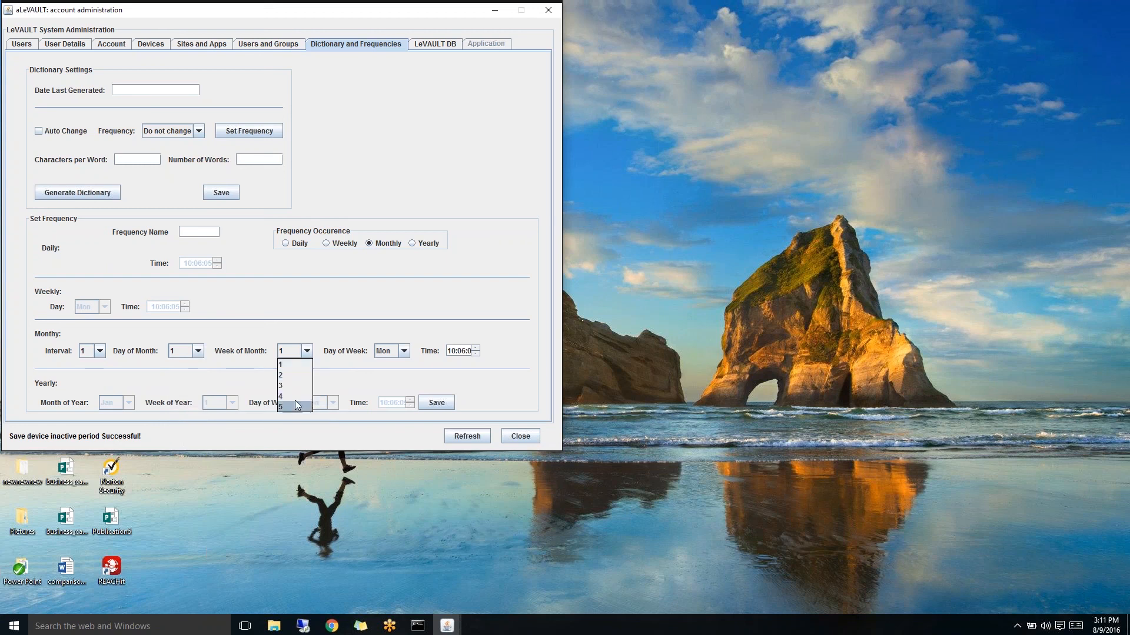
{"action": "left_click", "coordinate": [308, 352]}
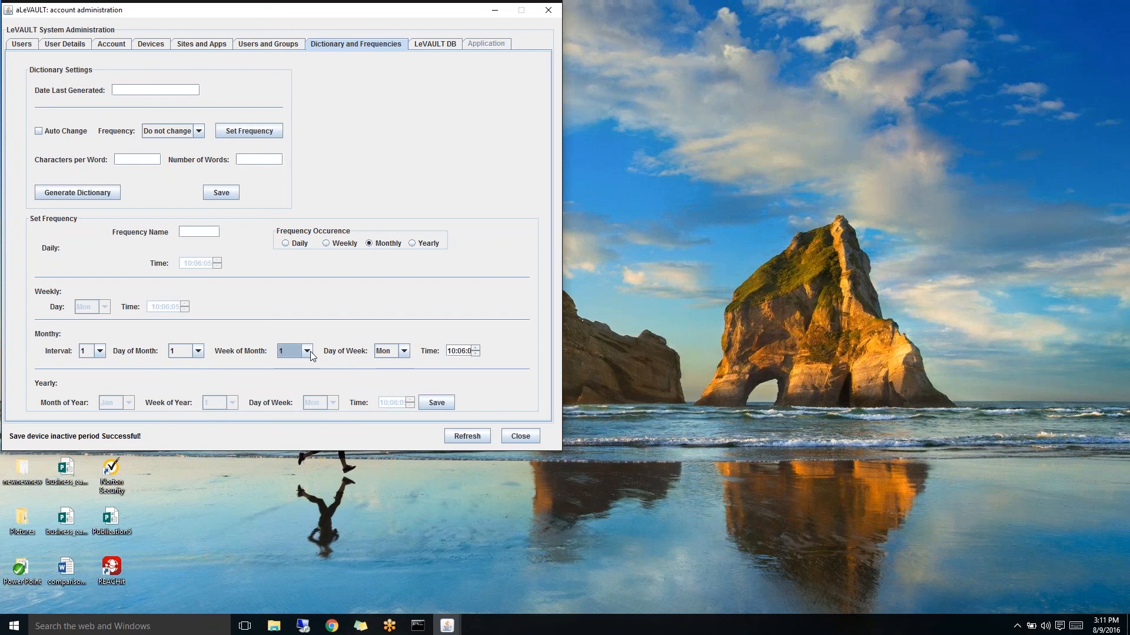
{"action": "left_click", "coordinate": [405, 352]}
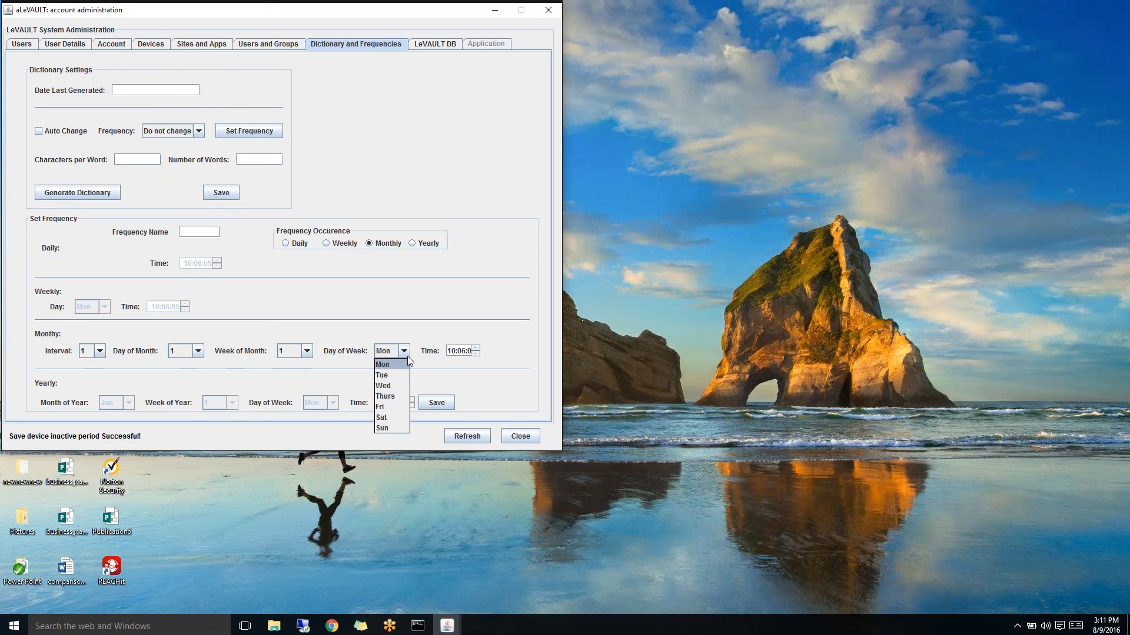
{"action": "left_click", "coordinate": [434, 360]}
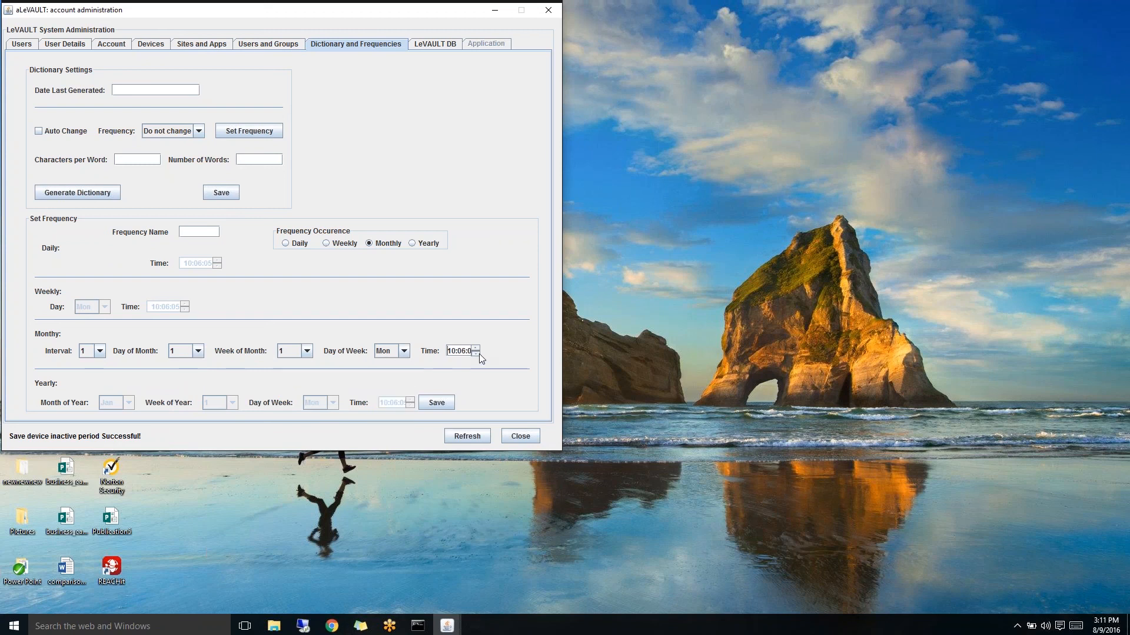
- Switch the occurrence to Yearly and keep January as the month of year
{"action": "left_click", "coordinate": [412, 243]}
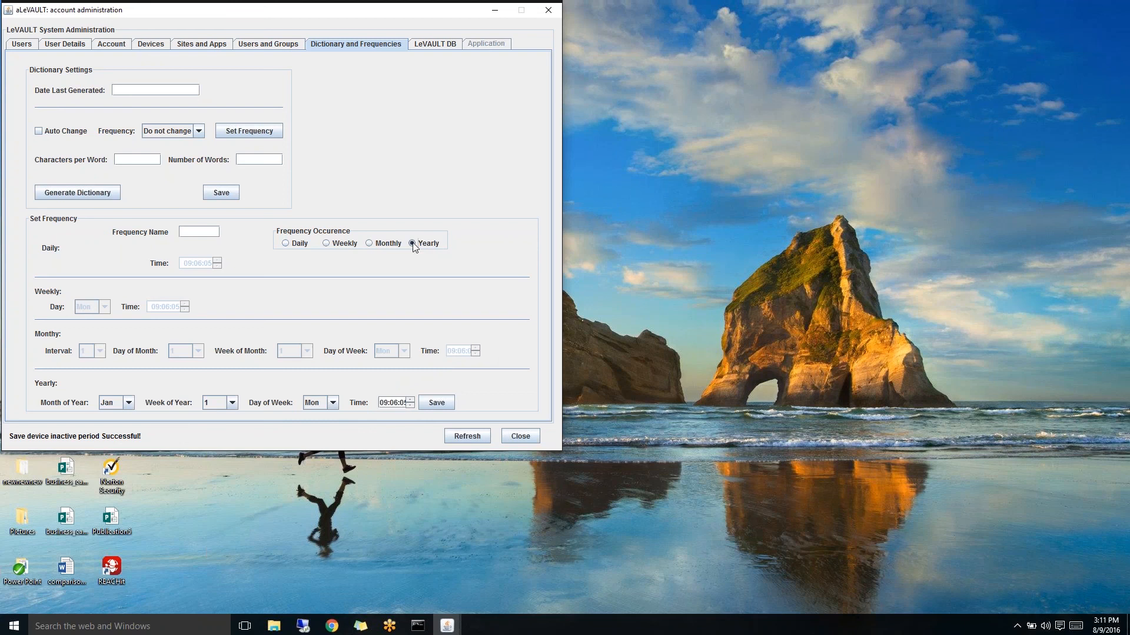
{"action": "left_click", "coordinate": [129, 403]}
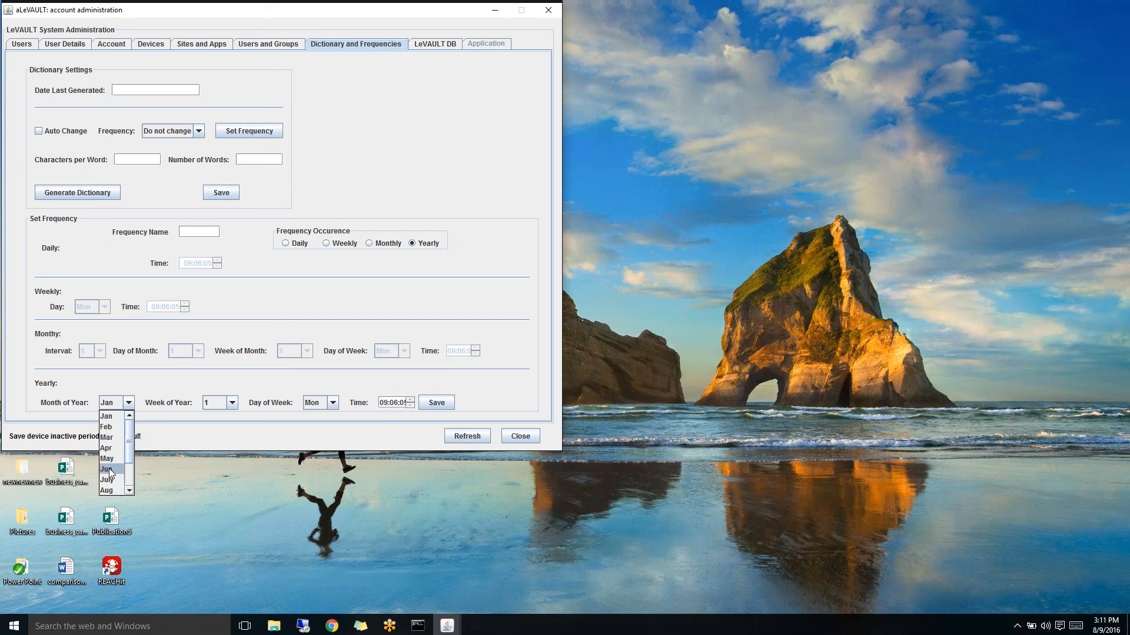
{"action": "left_click", "coordinate": [130, 491]}
{"action": "left_click", "coordinate": [129, 491]}
{"action": "left_click", "coordinate": [130, 491]}
{"action": "left_click", "coordinate": [129, 491]}
{"action": "left_click", "coordinate": [131, 416]}
{"action": "left_click", "coordinate": [132, 416]}
{"action": "left_click", "coordinate": [132, 416]}
{"action": "left_click", "coordinate": [132, 416]}
{"action": "left_click", "coordinate": [124, 404]}
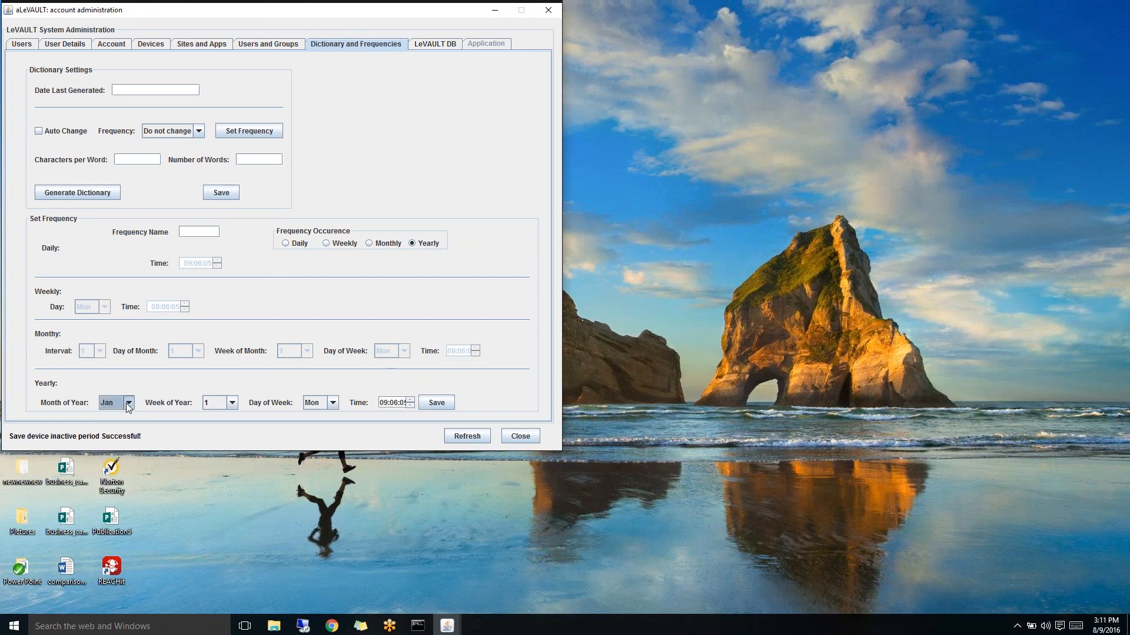
- Keep week of year 1 and Monday as the day, then select the yearly time field
{"action": "left_click", "coordinate": [231, 405]}
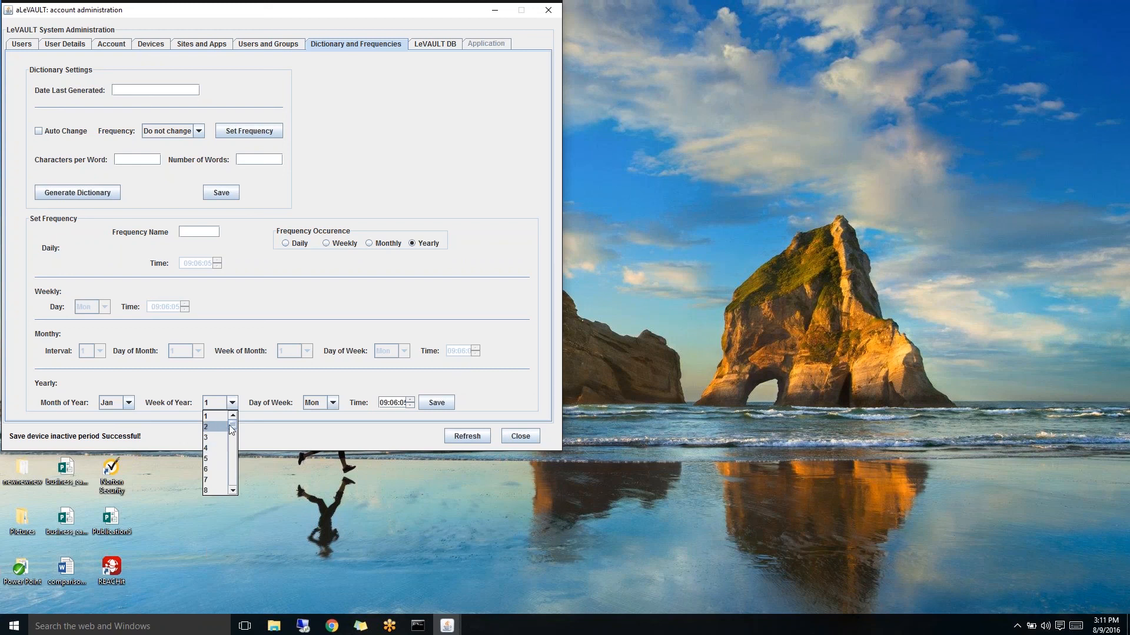
{"action": "left_click_drag", "start_coordinate": [232, 424], "coordinate": [225, 497]}
{"action": "left_click", "coordinate": [233, 405]}
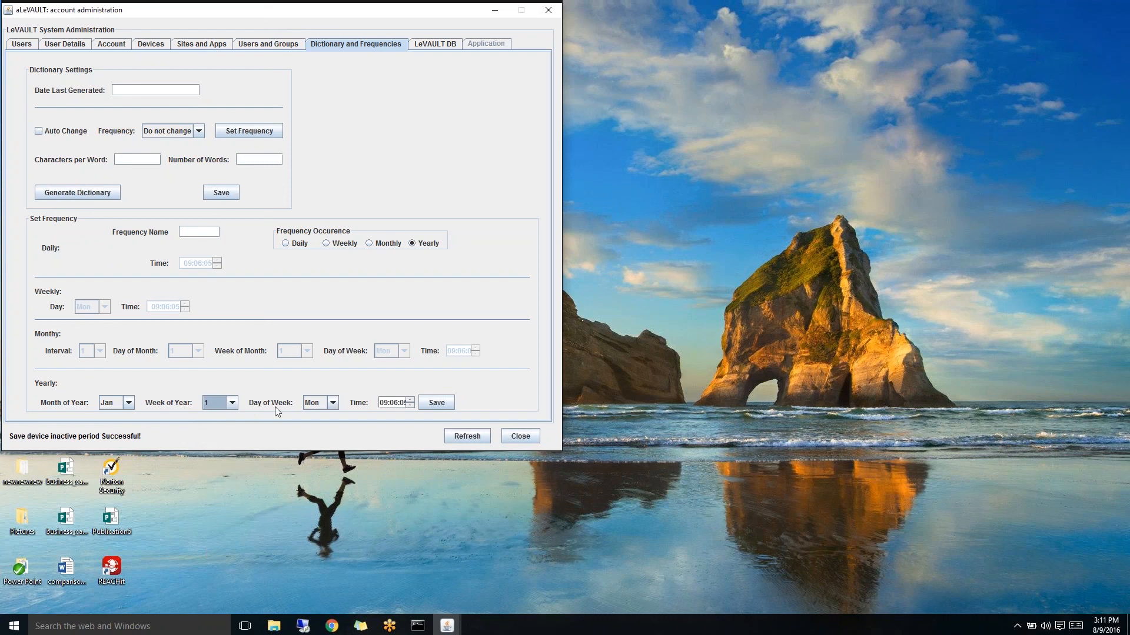
{"action": "left_click", "coordinate": [335, 406]}
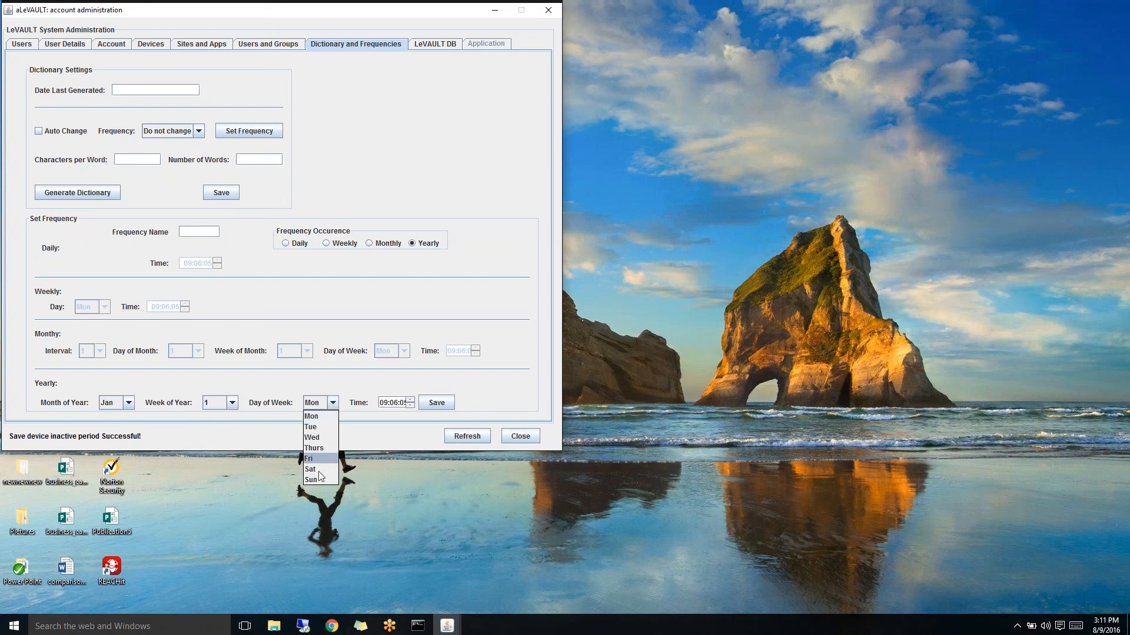
{"action": "left_click", "coordinate": [337, 405]}
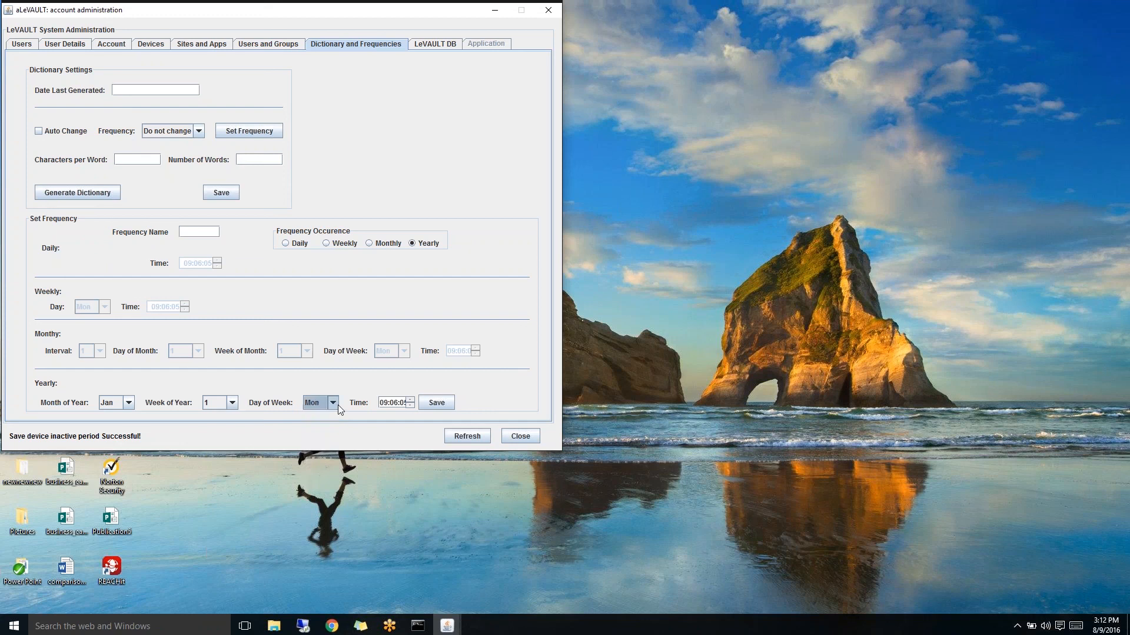
{"action": "left_click", "coordinate": [410, 406]}
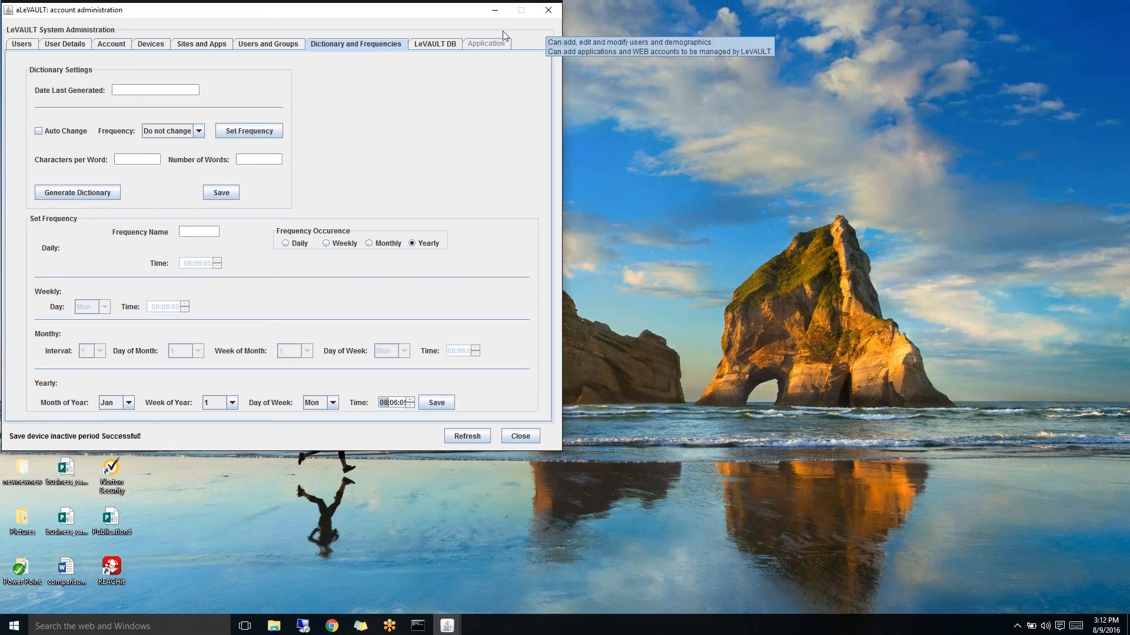
- On the LeVault DB tab, pick 08/09/2016 and enter 'Need Access' as the reason
{"action": "left_click", "coordinate": [432, 45]}
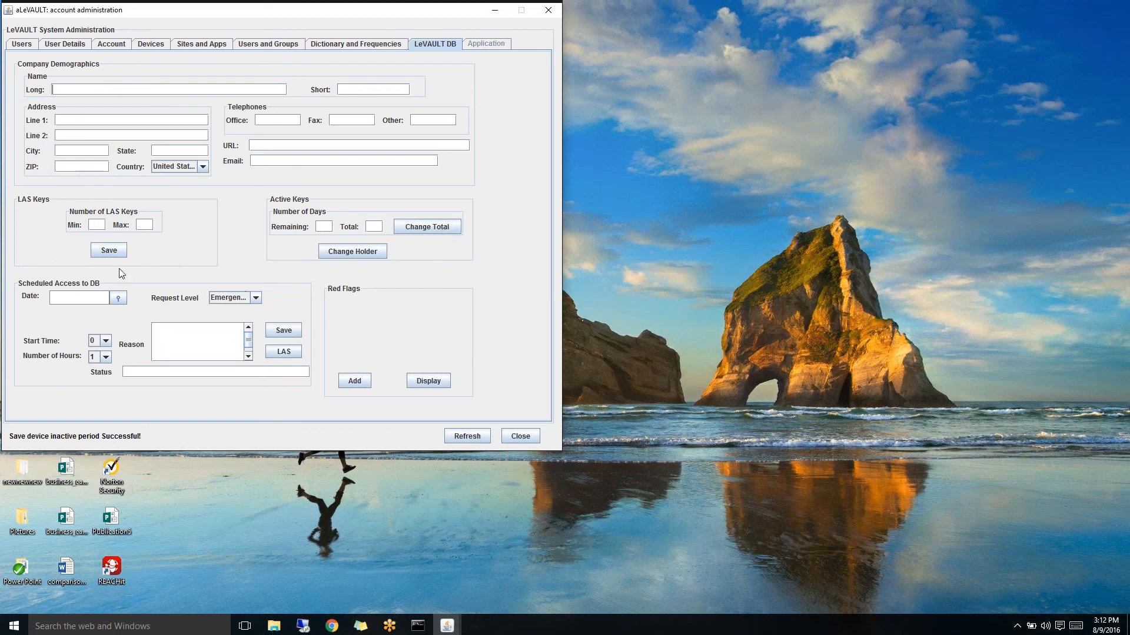
{"action": "left_click", "coordinate": [117, 299]}
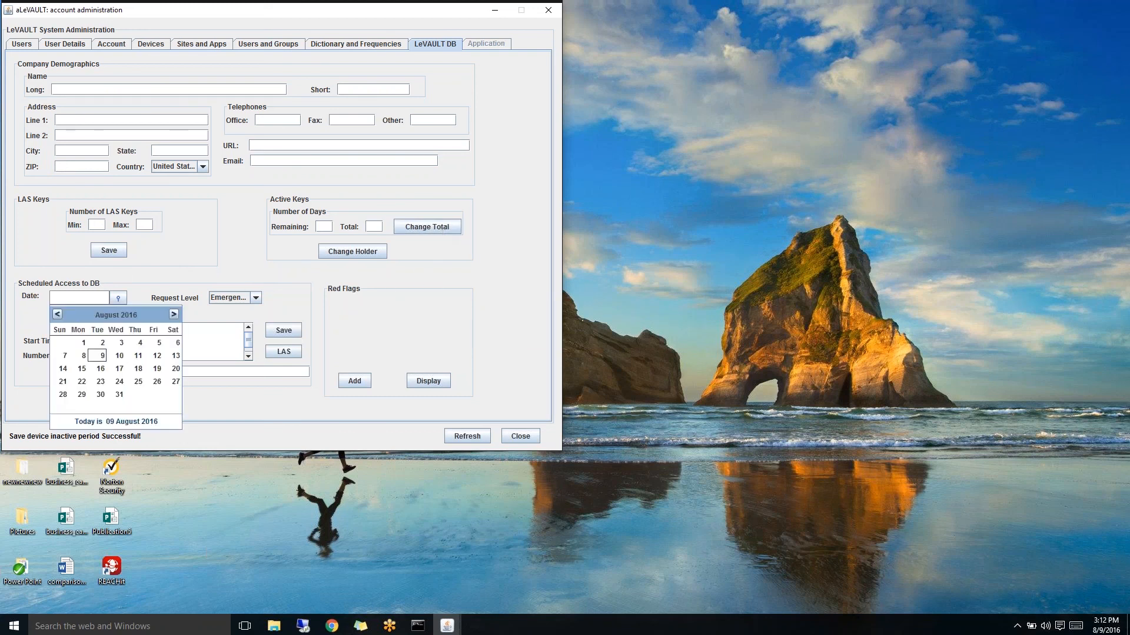
{"action": "left_click", "coordinate": [103, 363]}
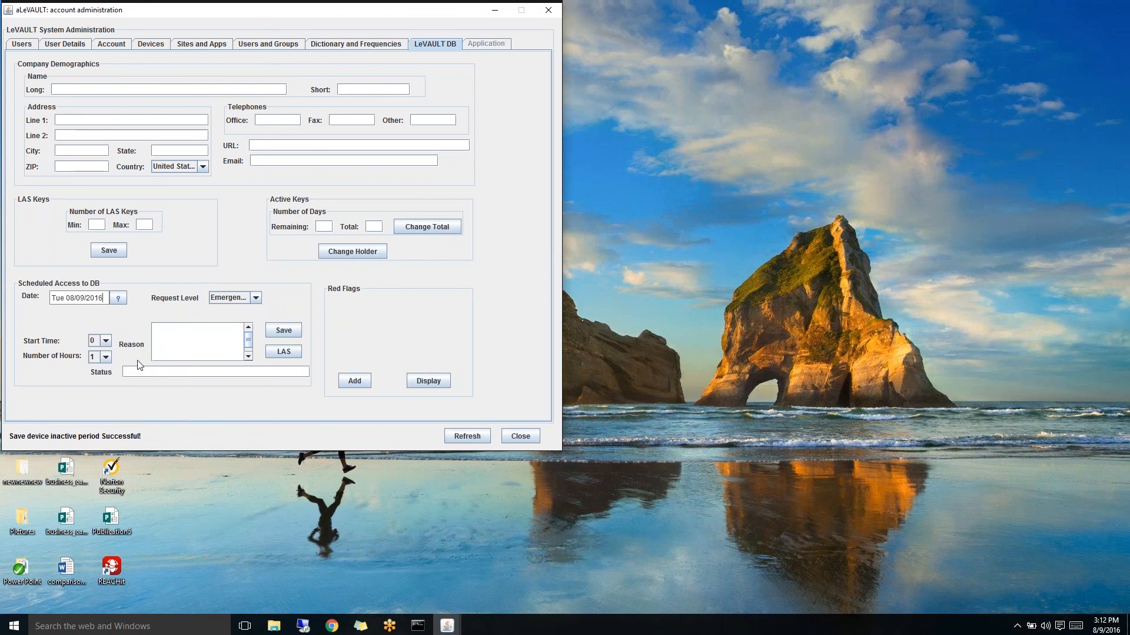
{"action": "left_click", "coordinate": [191, 336]}
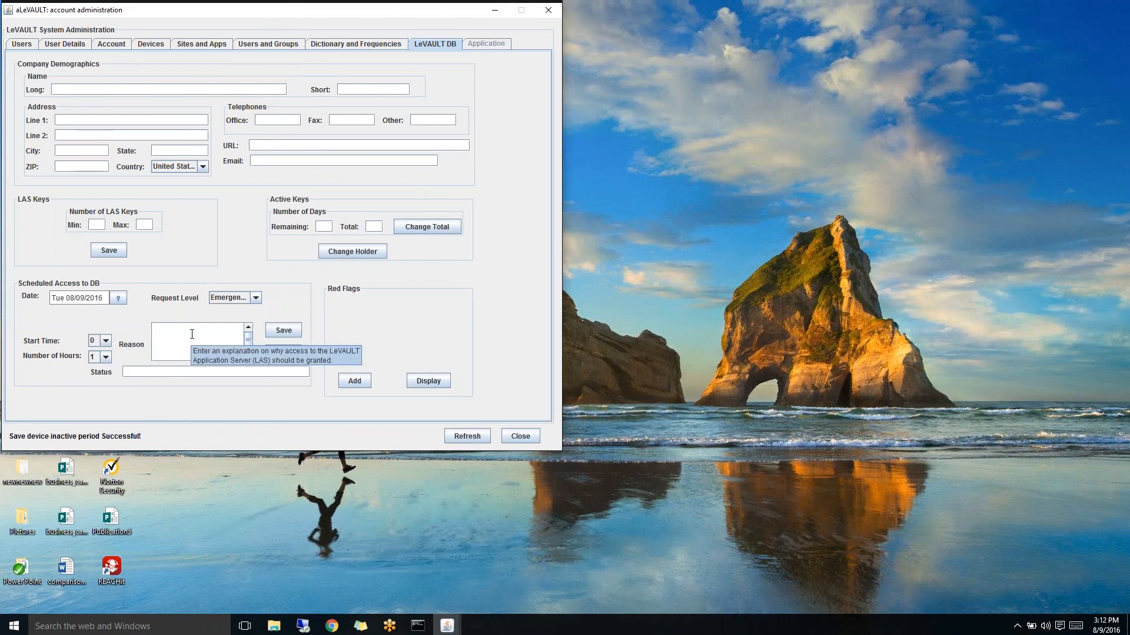
{"action": "type", "text": "Need A"}
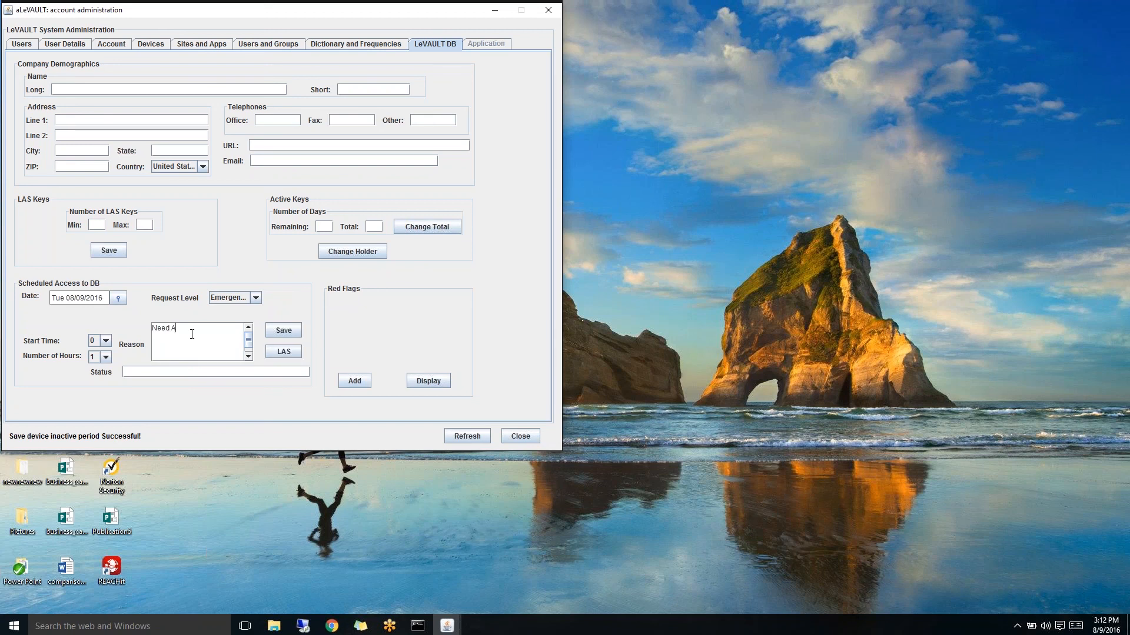
{"action": "type", "text": "ccess"}
- Set start time 1, 3 hours and Emergency level, then save the scheduled access
{"action": "left_click", "coordinate": [106, 341]}
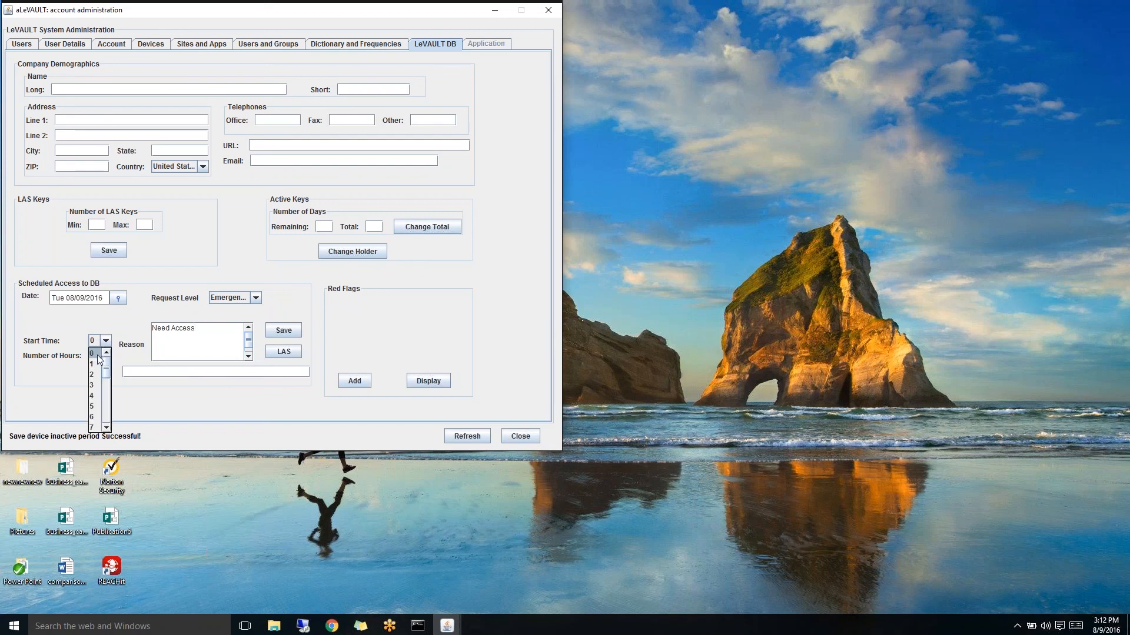
{"action": "left_click", "coordinate": [94, 364]}
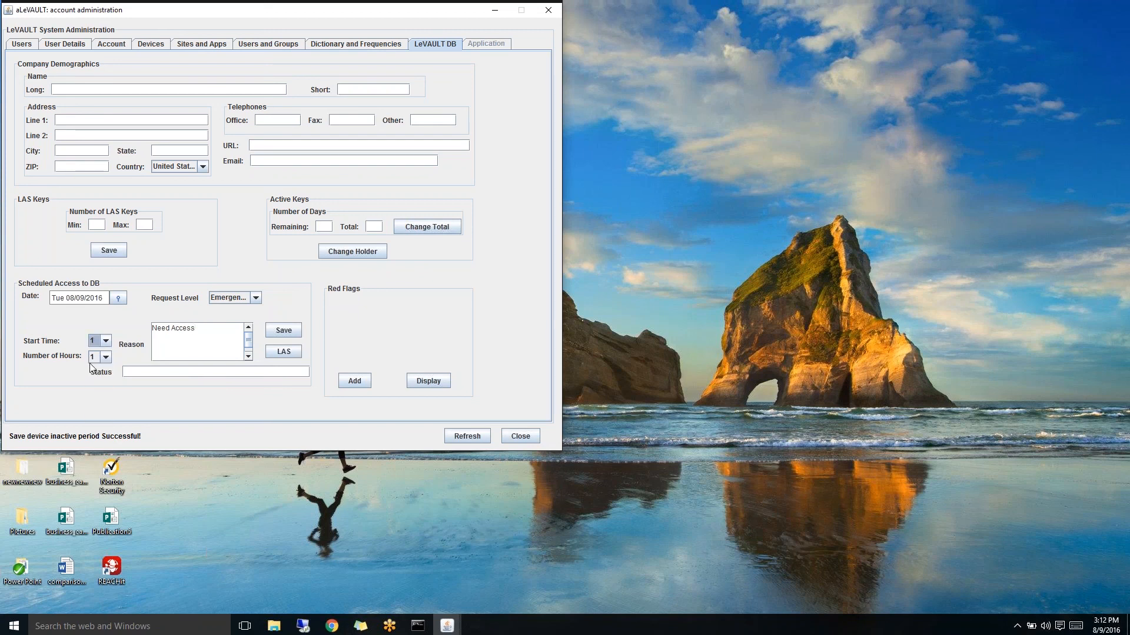
{"action": "left_click", "coordinate": [106, 357]}
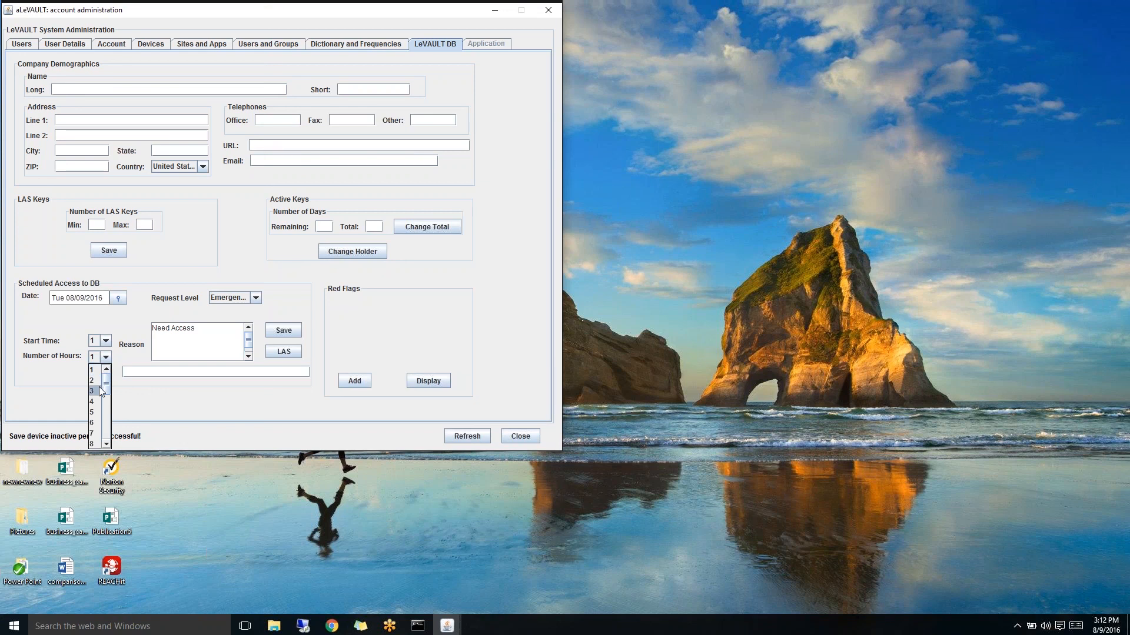
{"action": "left_click", "coordinate": [94, 390]}
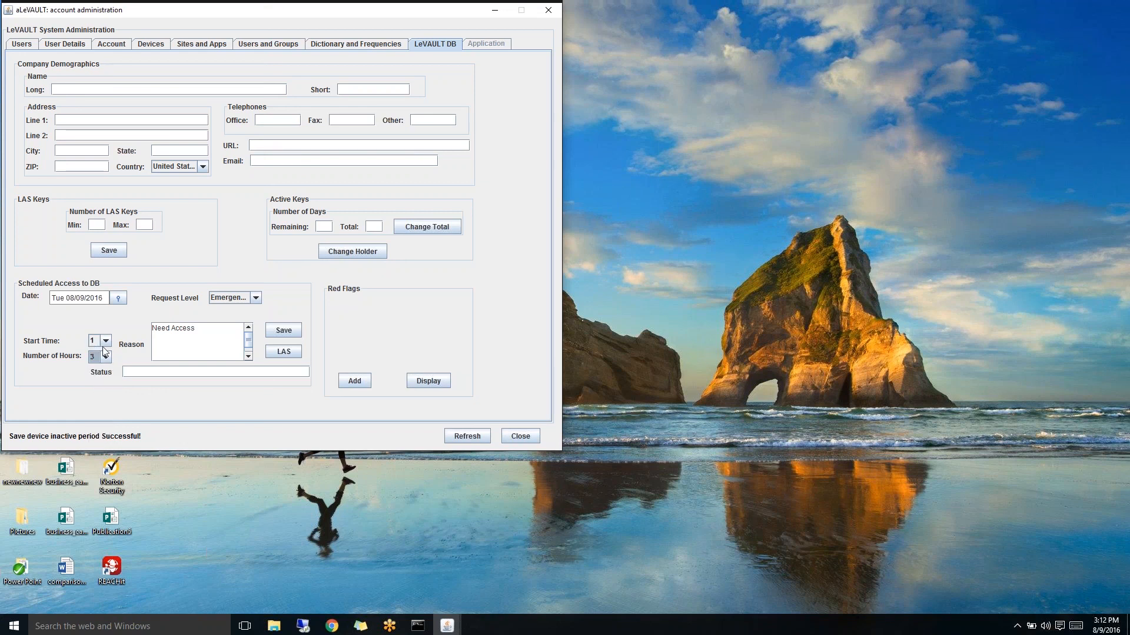
{"action": "left_click", "coordinate": [256, 298]}
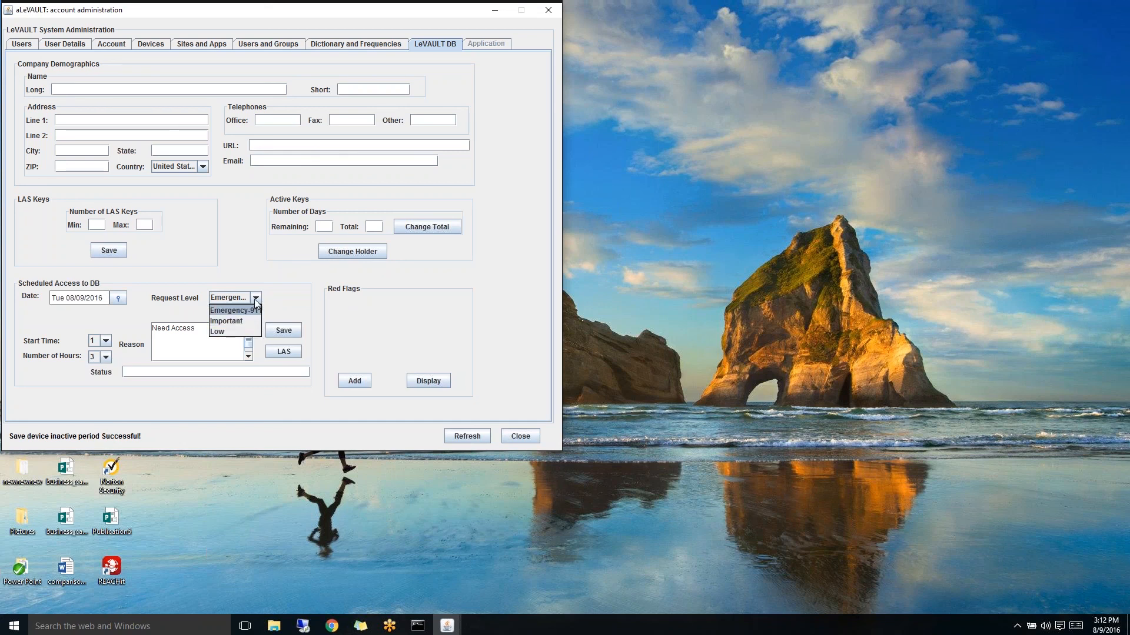
{"action": "left_click", "coordinate": [257, 302]}
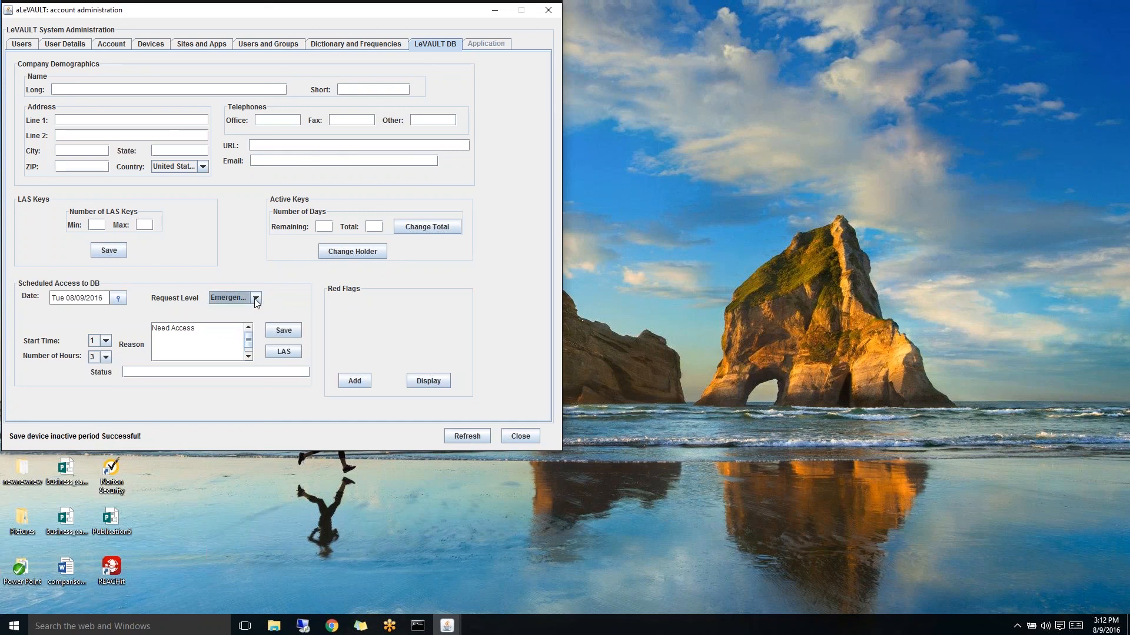
{"action": "left_click", "coordinate": [287, 330]}
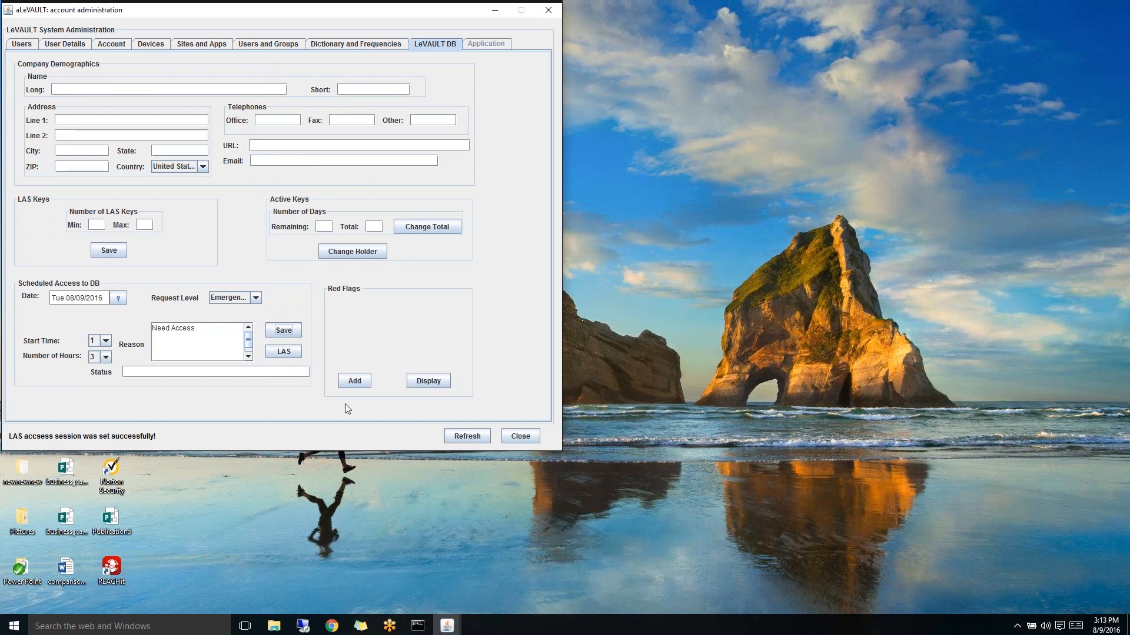
- Scroll the red flags list to the last 2016-08-08 login entries, then close it
{"action": "left_click", "coordinate": [436, 383]}
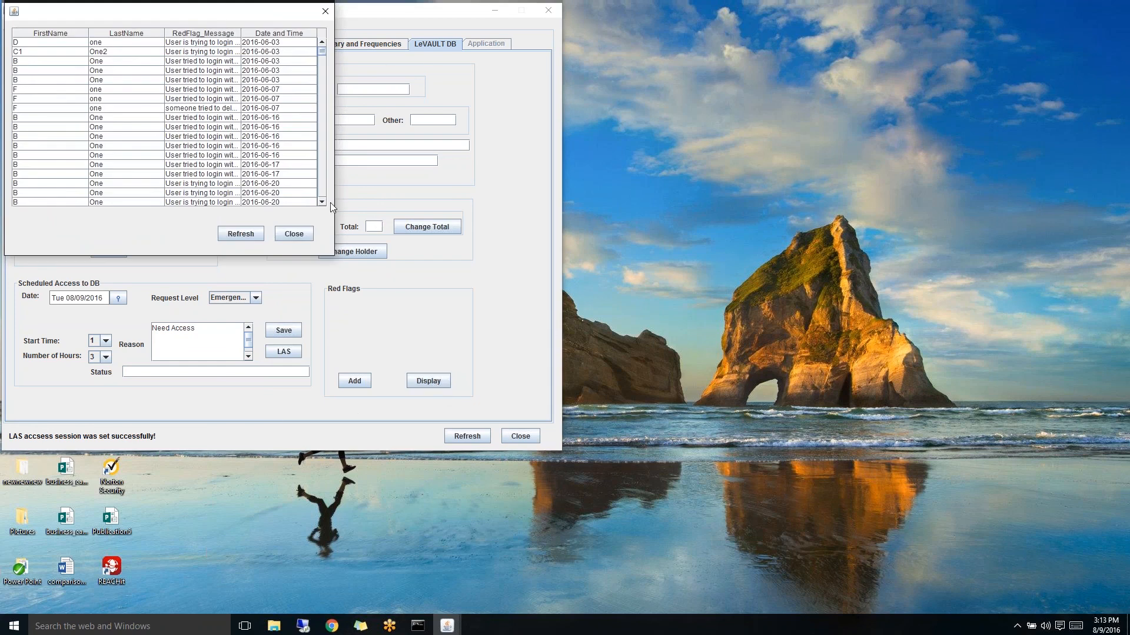
{"action": "left_click", "coordinate": [322, 201]}
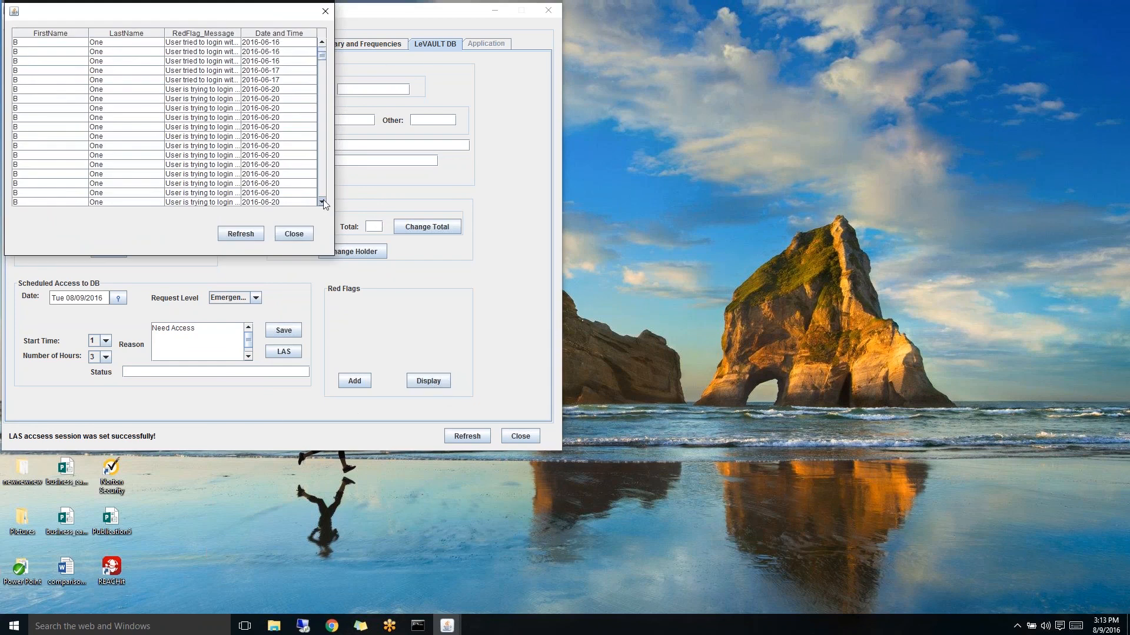
{"action": "left_click", "coordinate": [321, 202]}
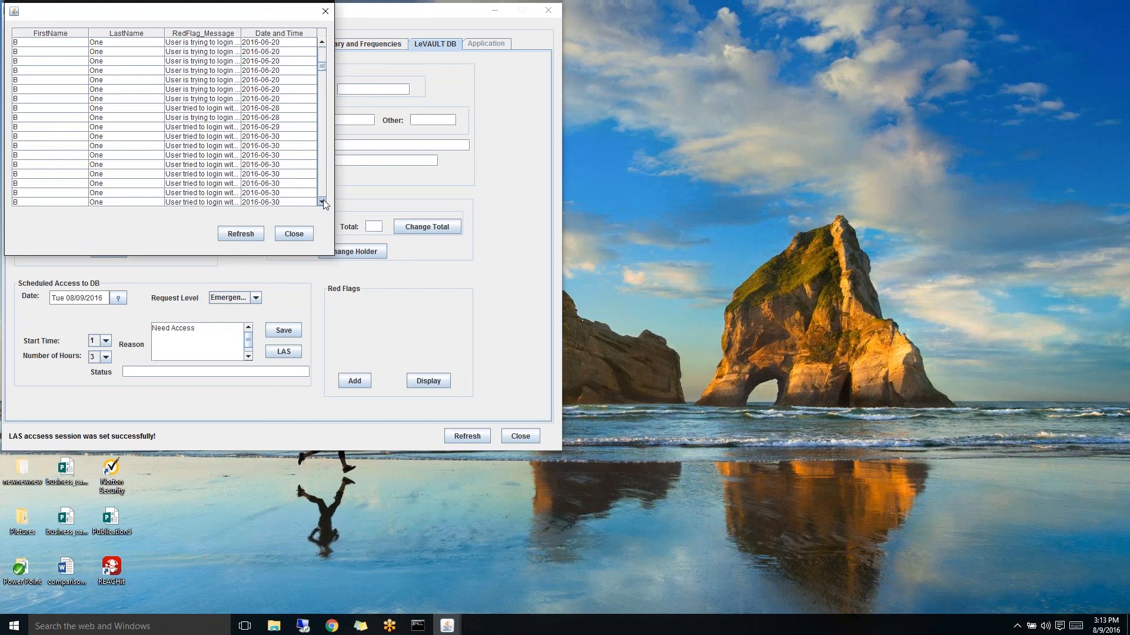
{"action": "left_click_drag", "start_coordinate": [323, 72], "coordinate": [323, 200]}
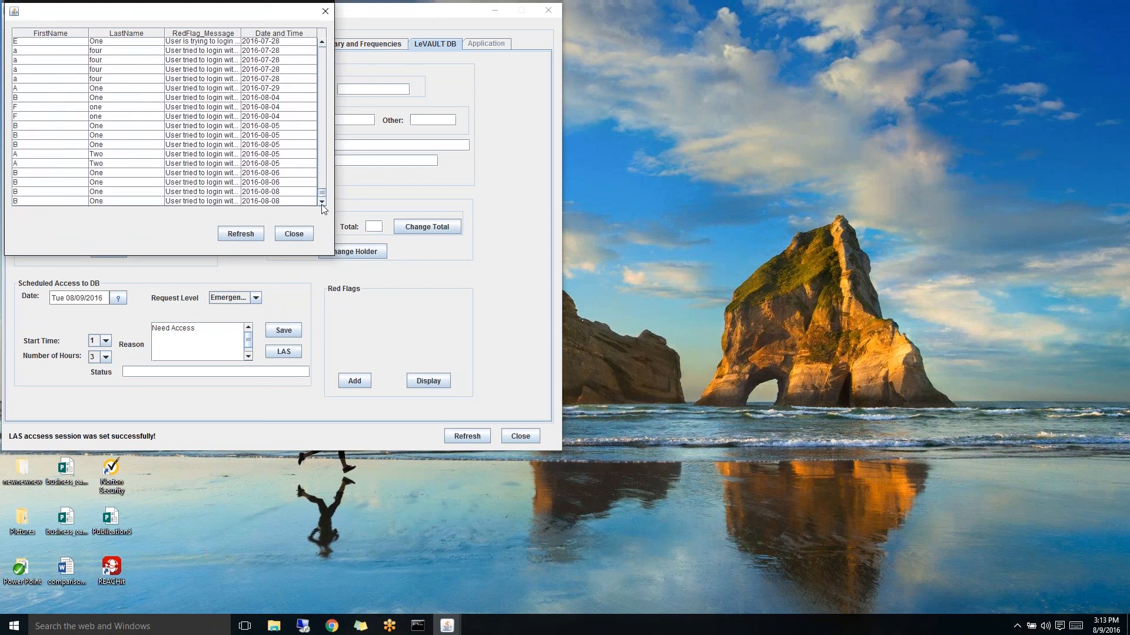
{"action": "left_click", "coordinate": [237, 195]}
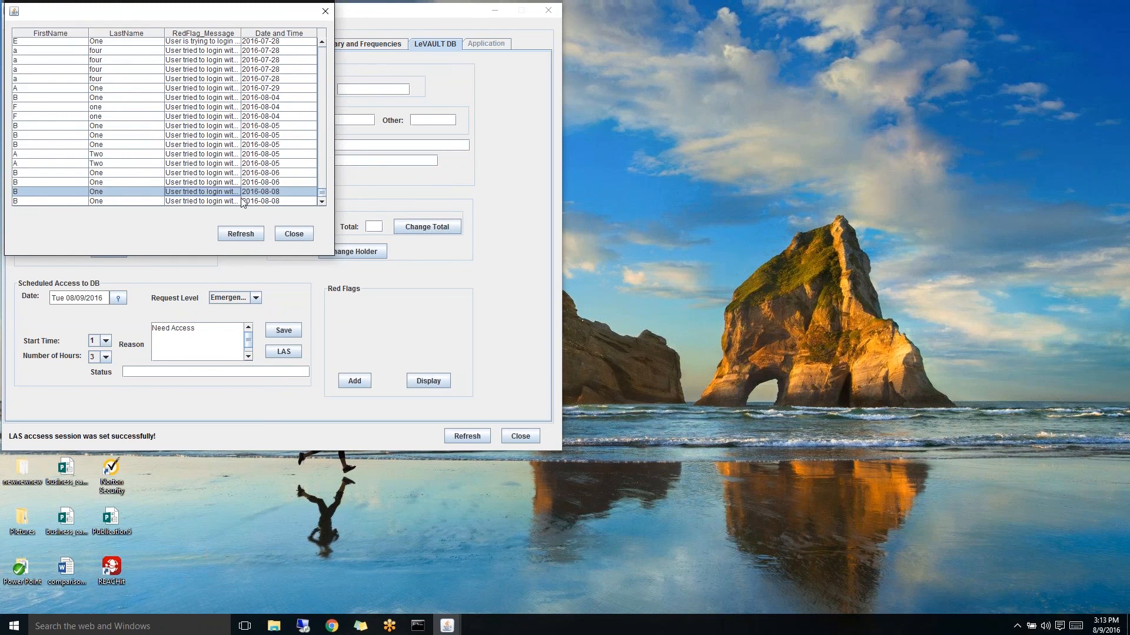
{"action": "left_click", "coordinate": [238, 201]}
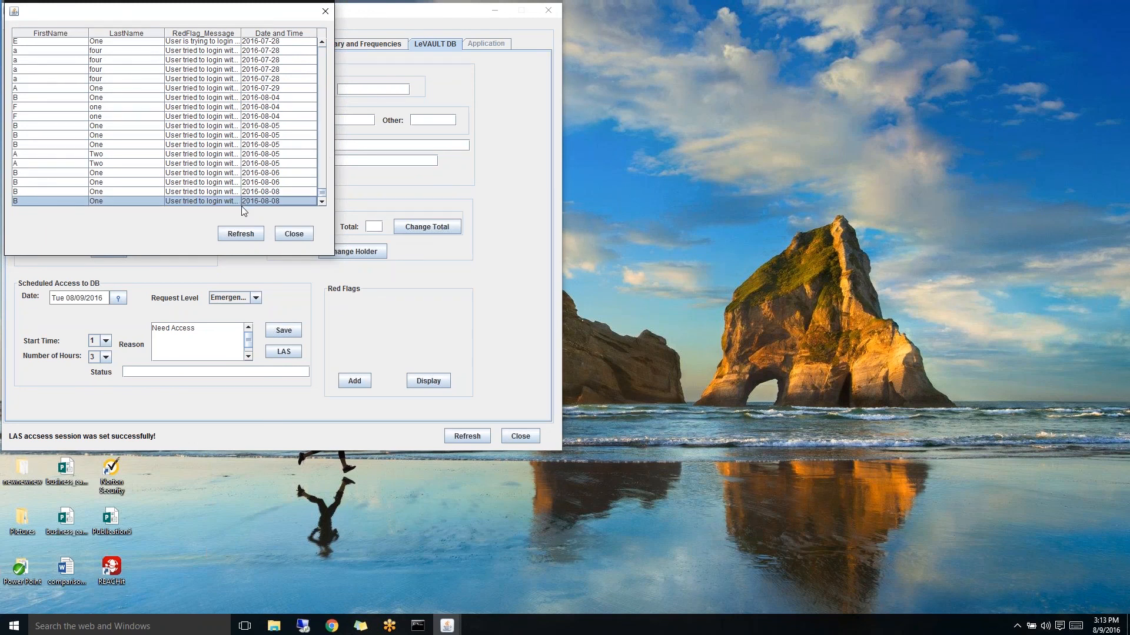
{"action": "left_click", "coordinate": [298, 234]}
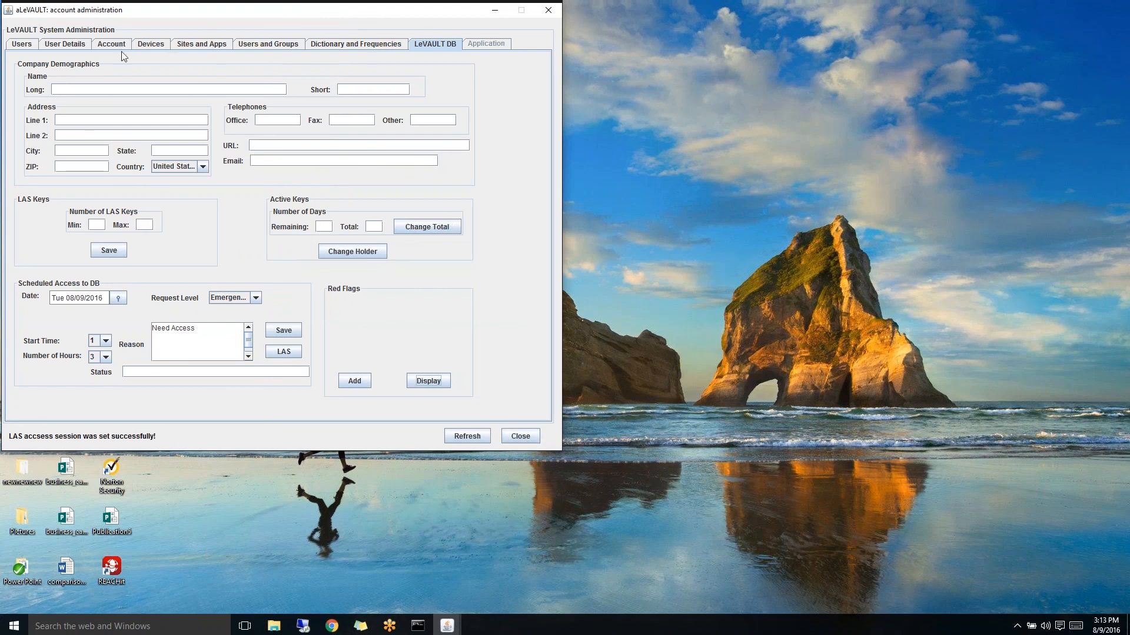
- On the Users page, filter by Employees, then Customers, then All, and select a user
{"action": "left_click", "coordinate": [26, 48]}
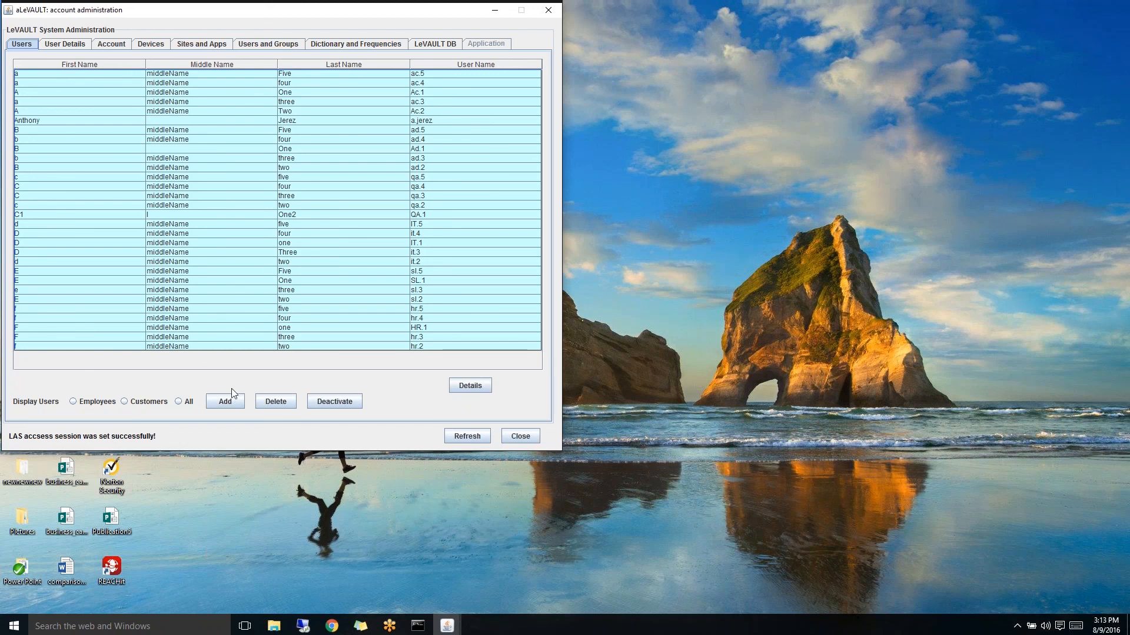
{"action": "left_click", "coordinate": [72, 401]}
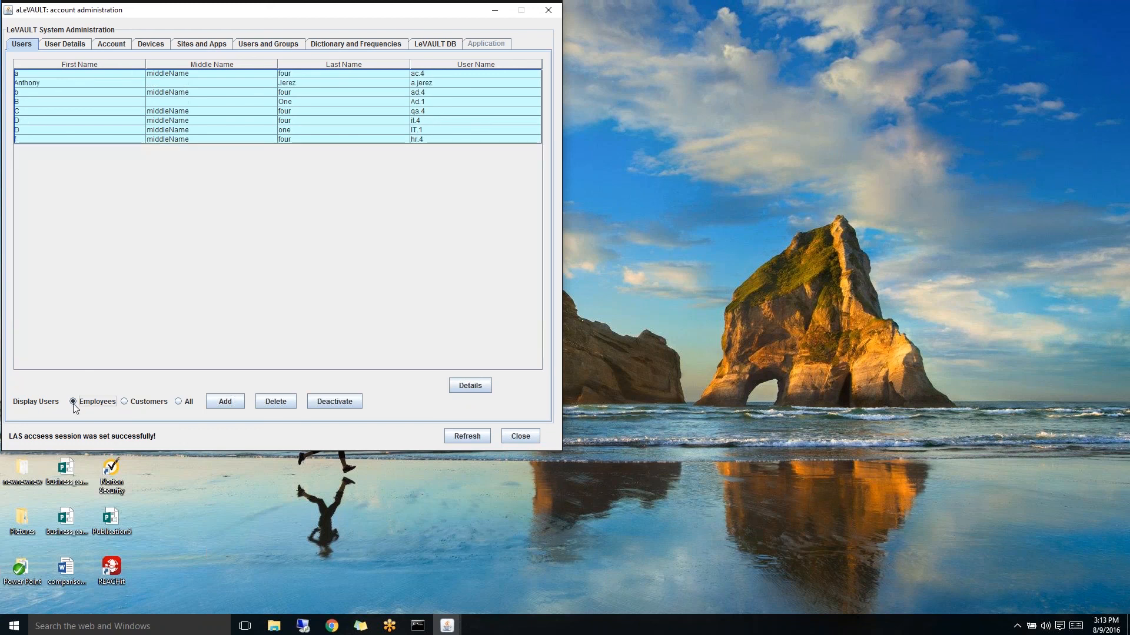
{"action": "left_click", "coordinate": [123, 402]}
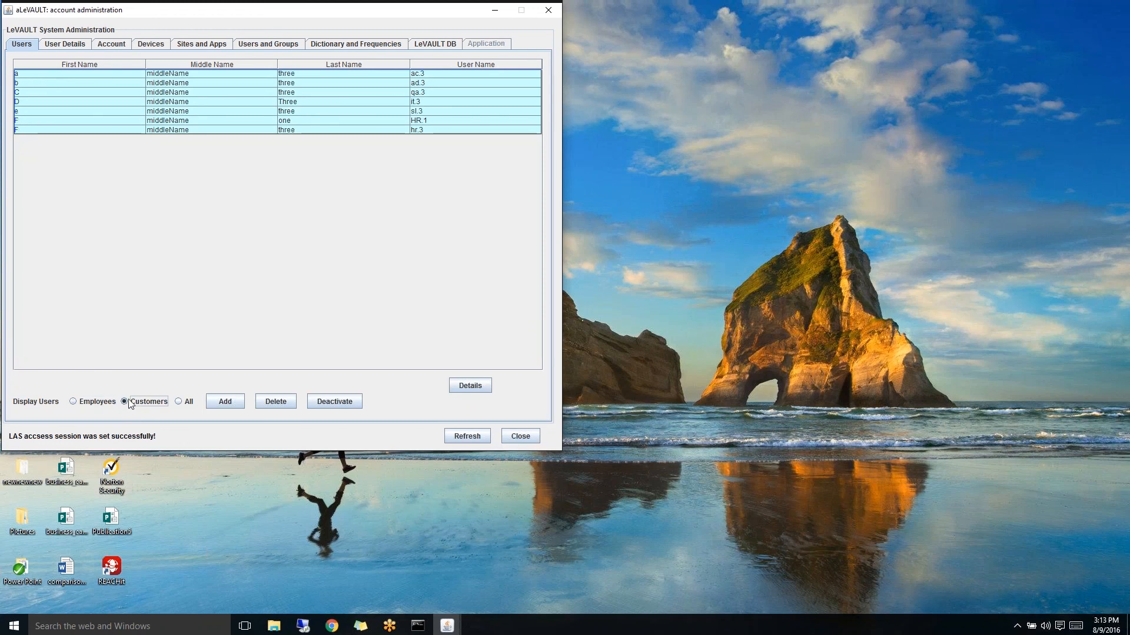
{"action": "left_click", "coordinate": [176, 401]}
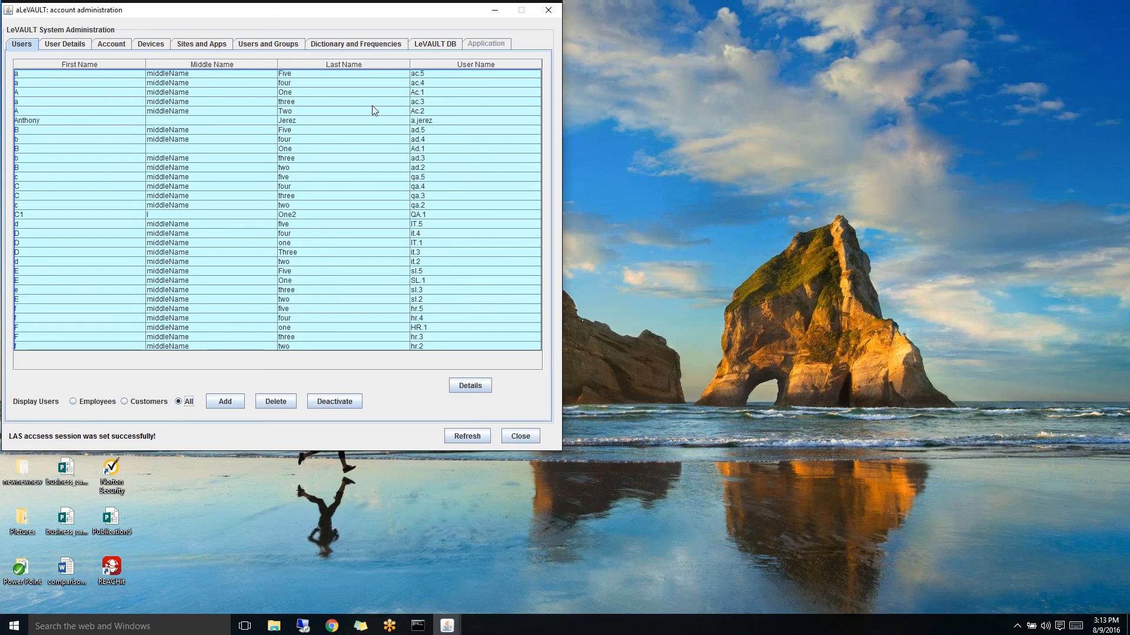
{"action": "left_click", "coordinate": [392, 159]}
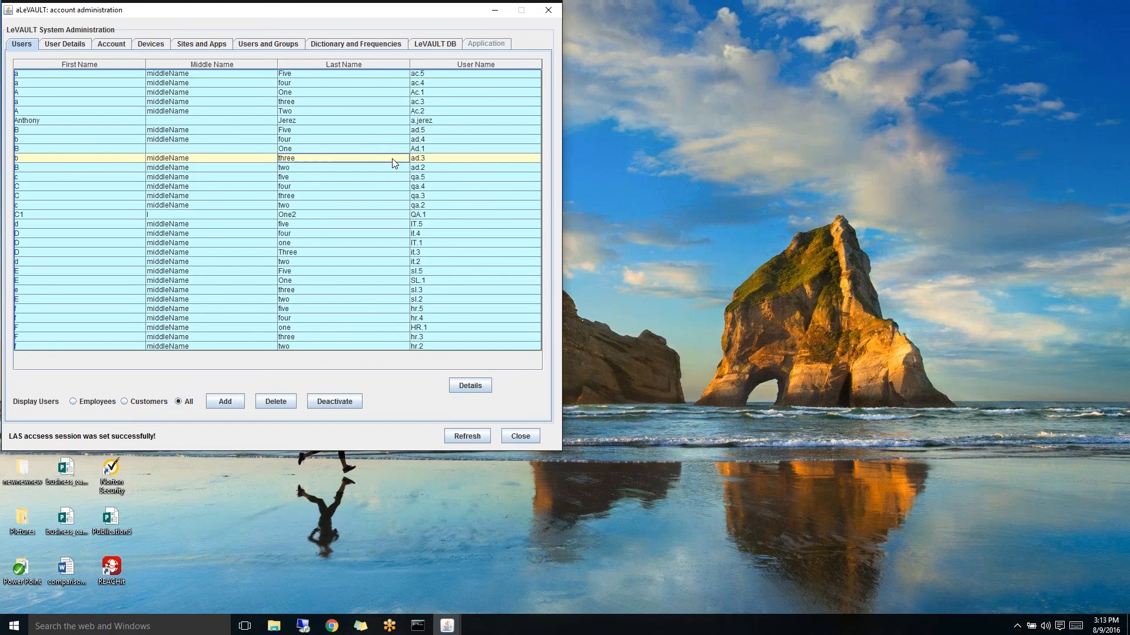
- Open the user's account settings, clear the weekend days, then quit administration without saving
{"action": "left_click", "coordinate": [472, 386]}
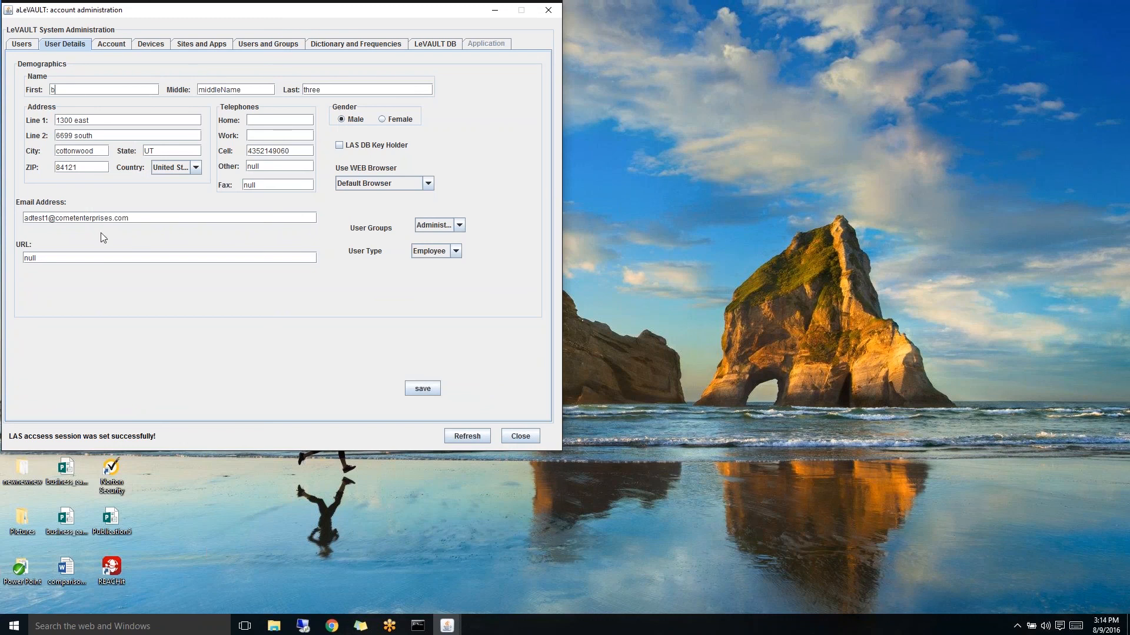
{"action": "left_click", "coordinate": [110, 46]}
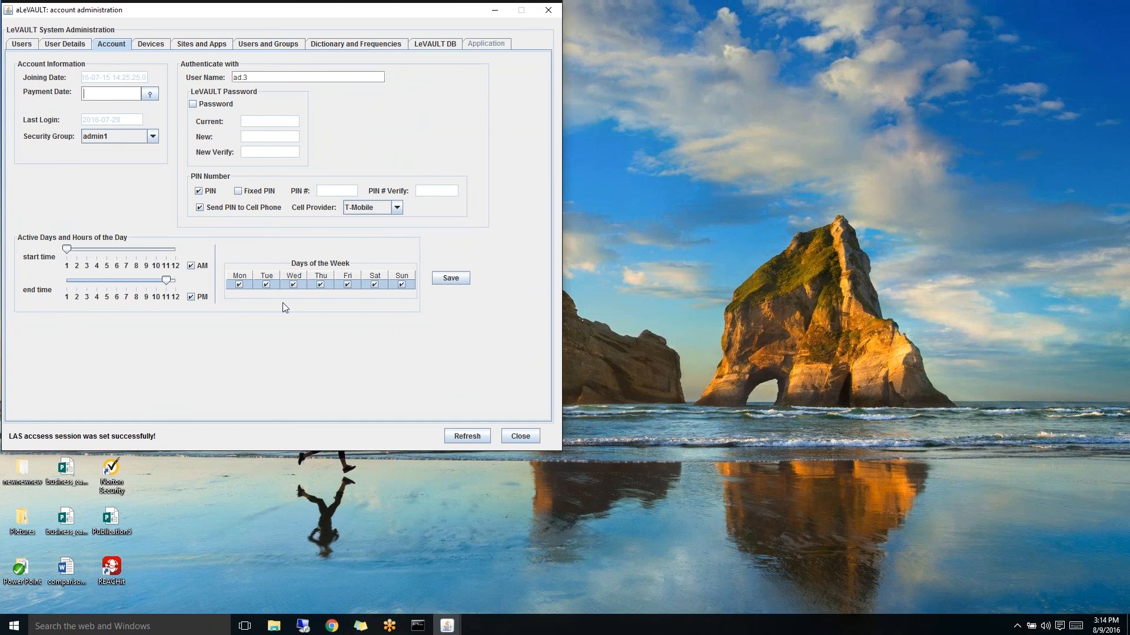
{"action": "left_click", "coordinate": [400, 284]}
{"action": "left_click", "coordinate": [525, 438]}
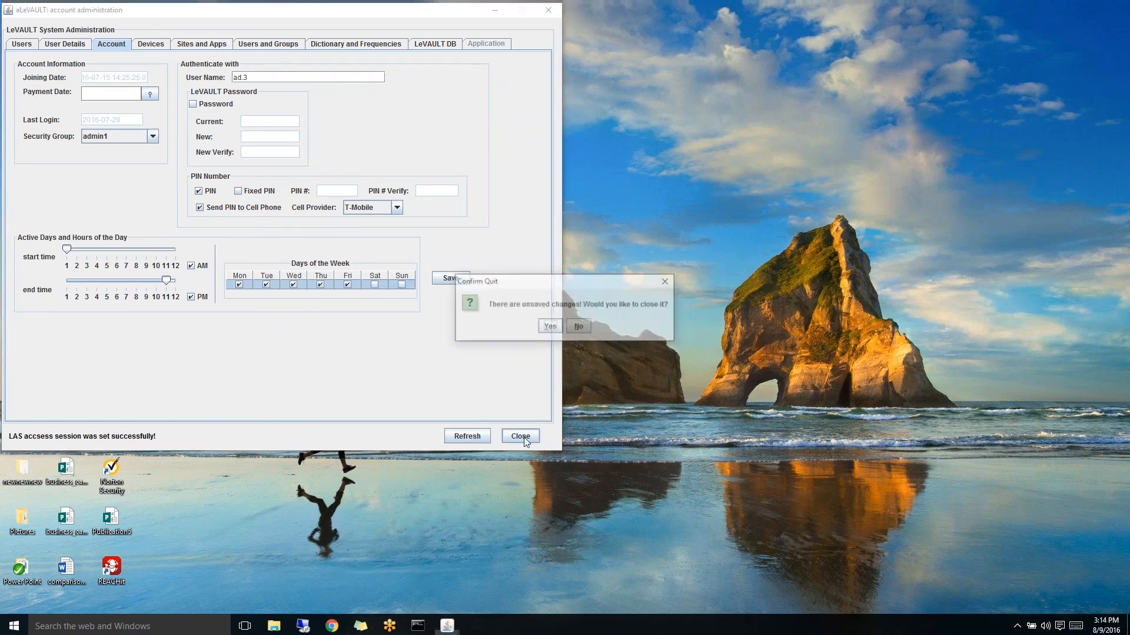
{"action": "left_click", "coordinate": [550, 327]}
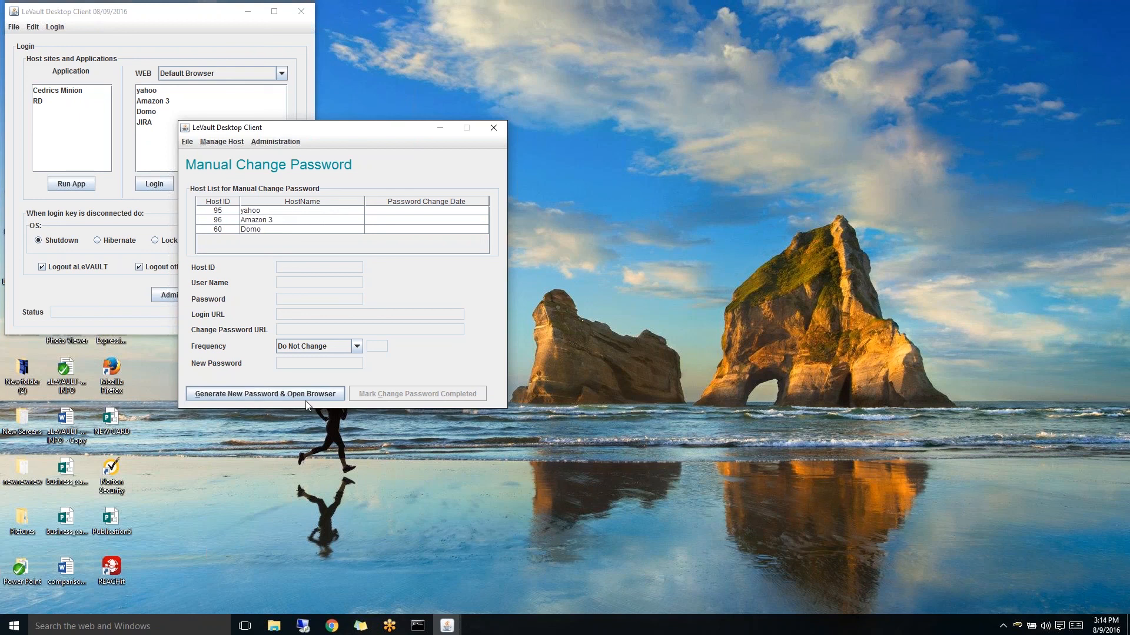
- Make key removal lock the computer without logging out, then remove the key to lock Windows
{"action": "left_click", "coordinate": [444, 129]}
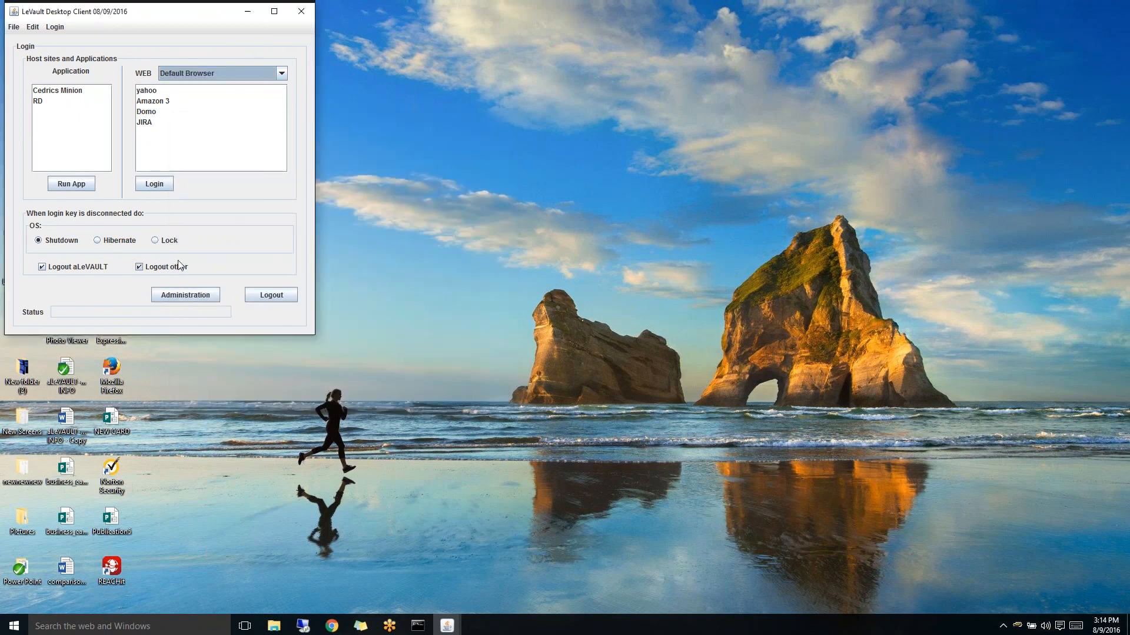
{"action": "left_click", "coordinate": [98, 240]}
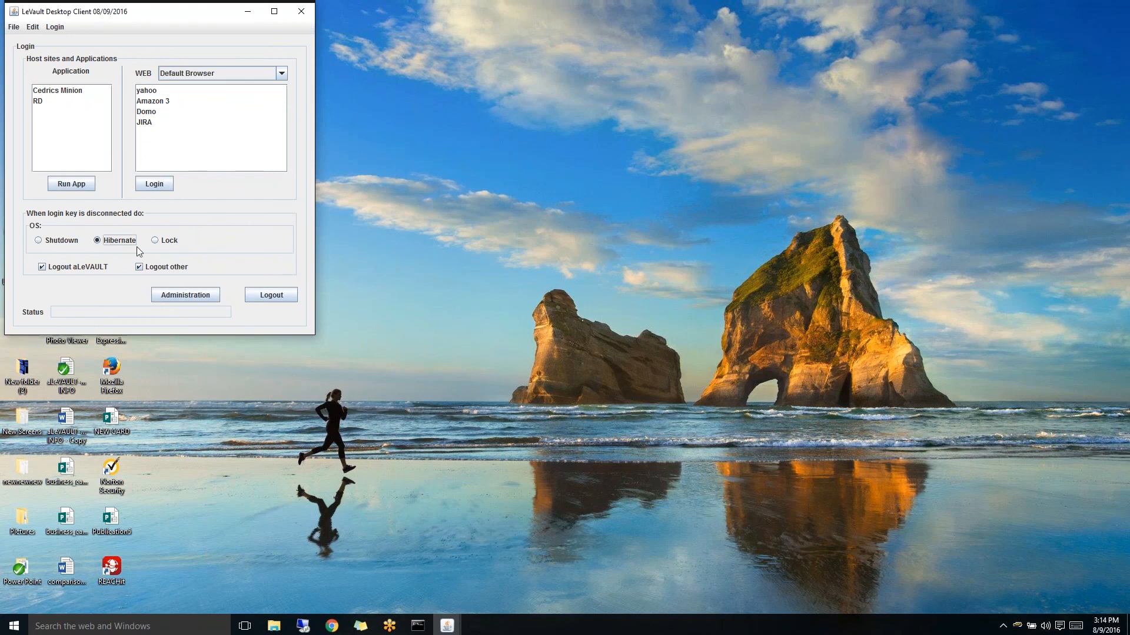
{"action": "left_click", "coordinate": [156, 241]}
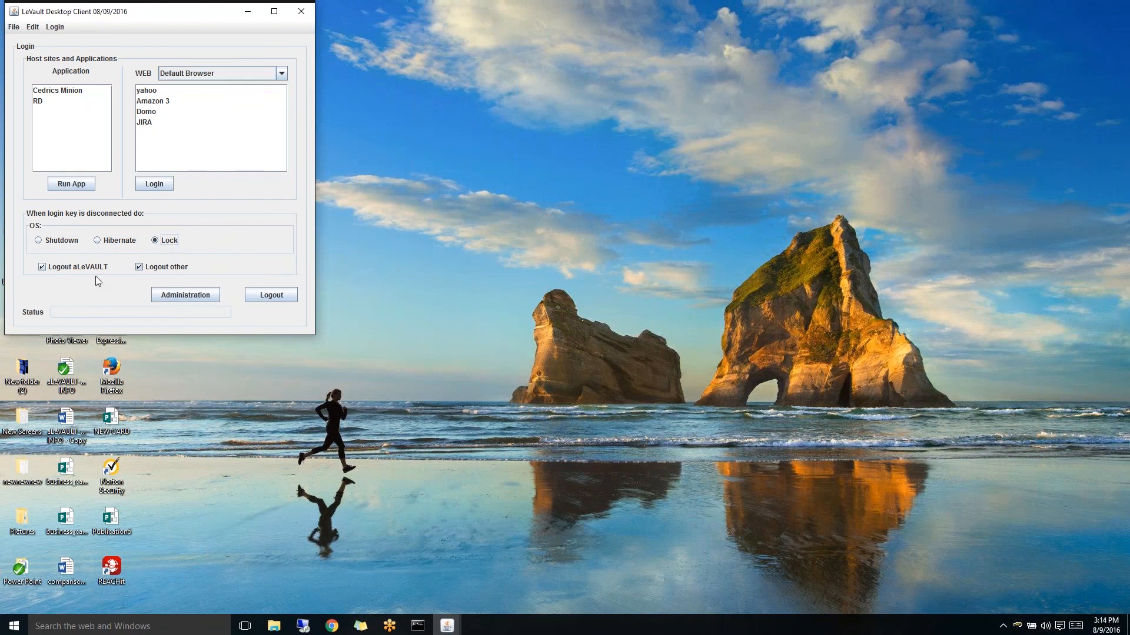
{"action": "left_click", "coordinate": [43, 270]}
{"action": "mouse_move", "coordinate": [248, 256]}
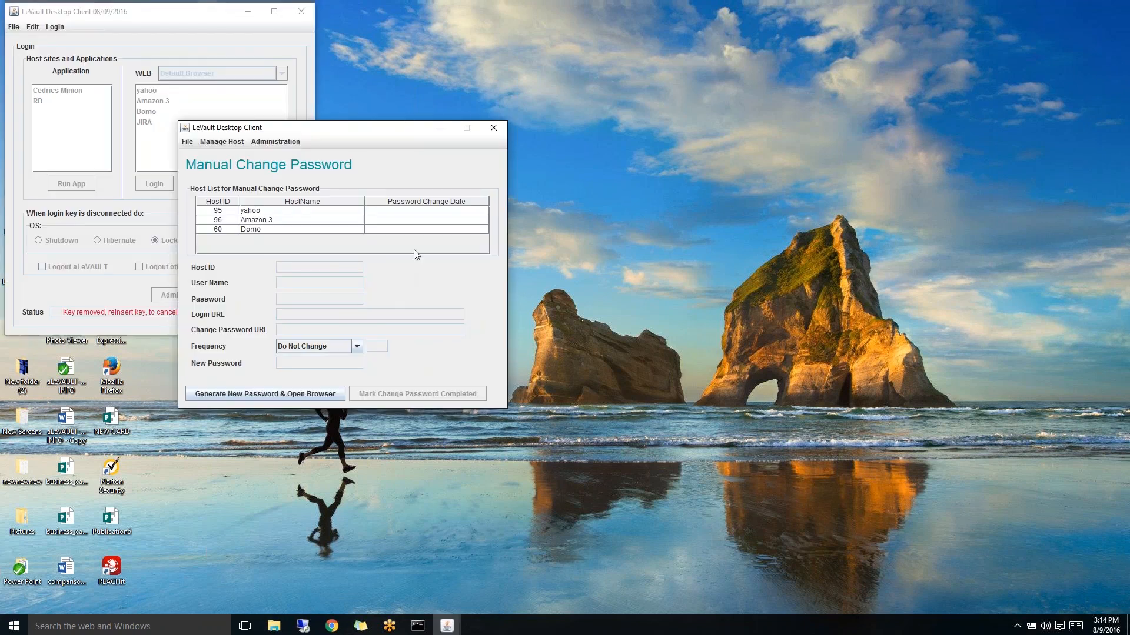
{"action": "left_click", "coordinate": [440, 128]}
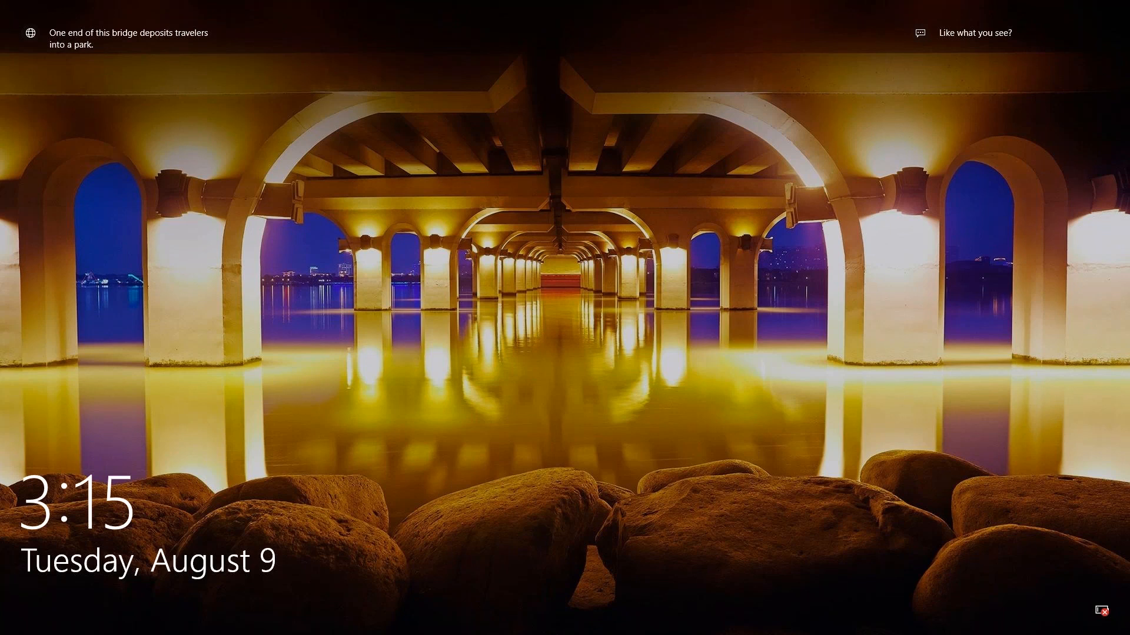
- Unlock Windows, close the Lexar (F:) window, then log out of LeVault and confirm exit
{"action": "key", "text": "Return"}
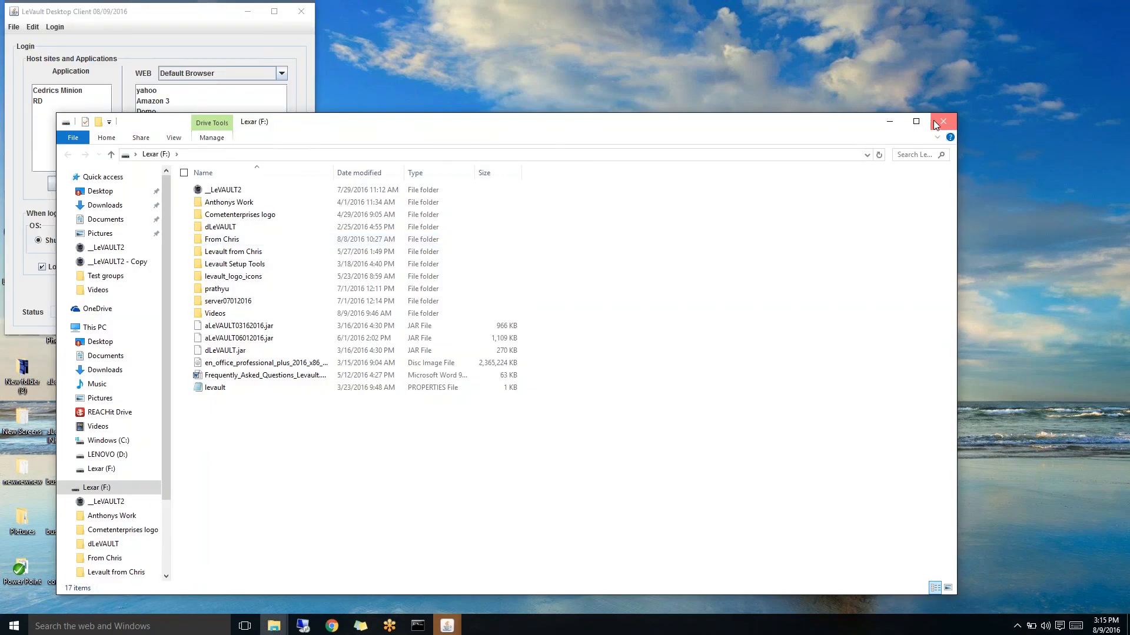
{"action": "left_click", "coordinate": [935, 124]}
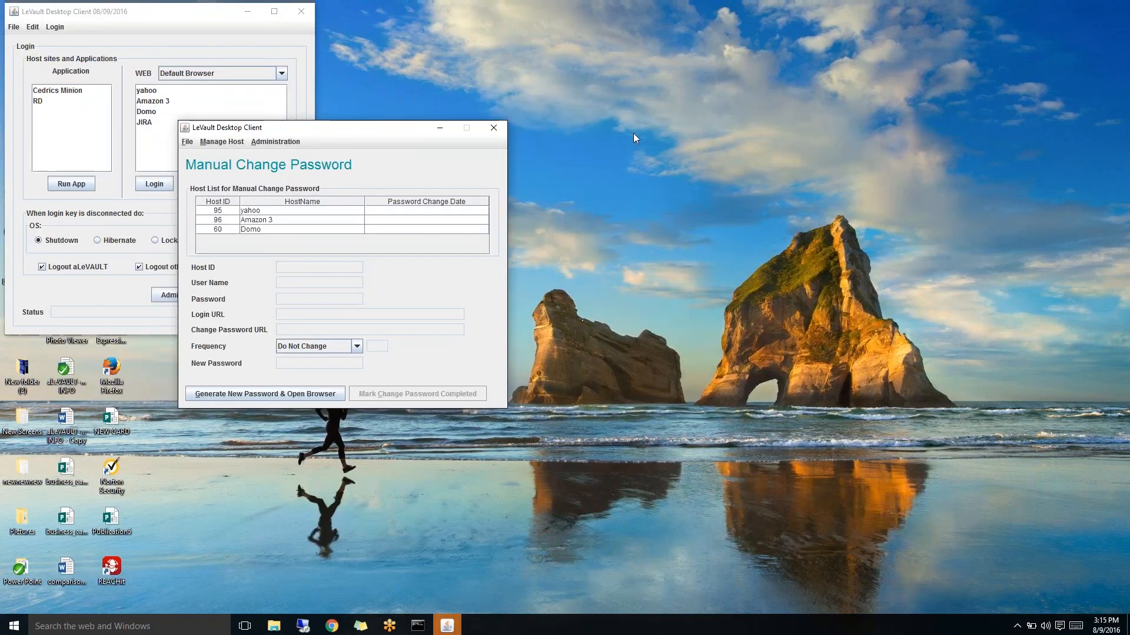
{"action": "left_click", "coordinate": [300, 33]}
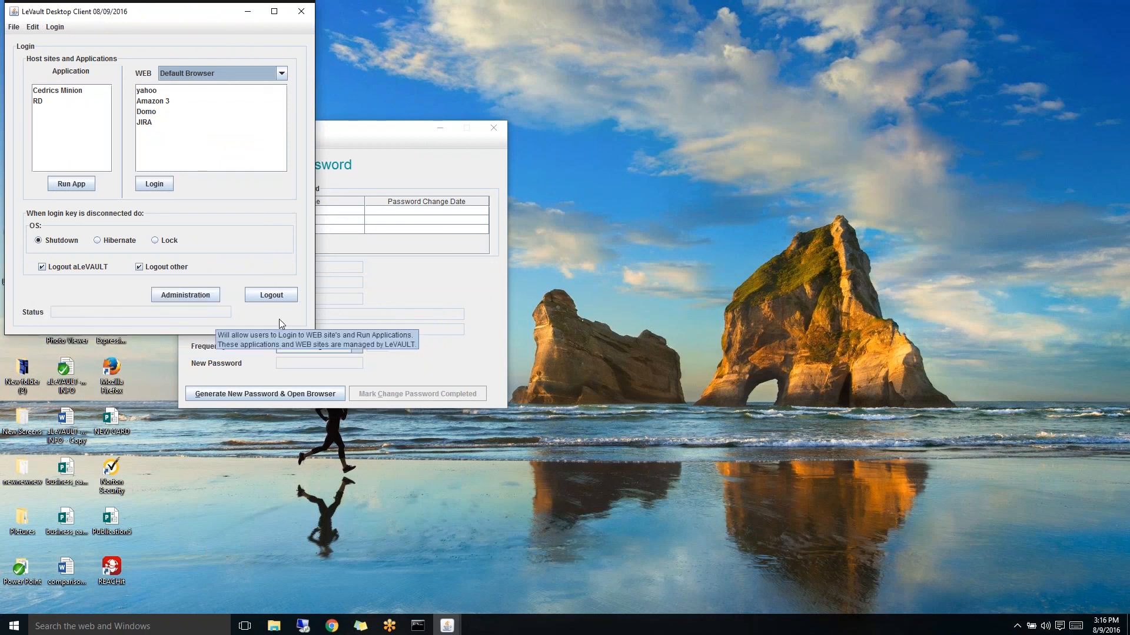
{"action": "left_click", "coordinate": [283, 296]}
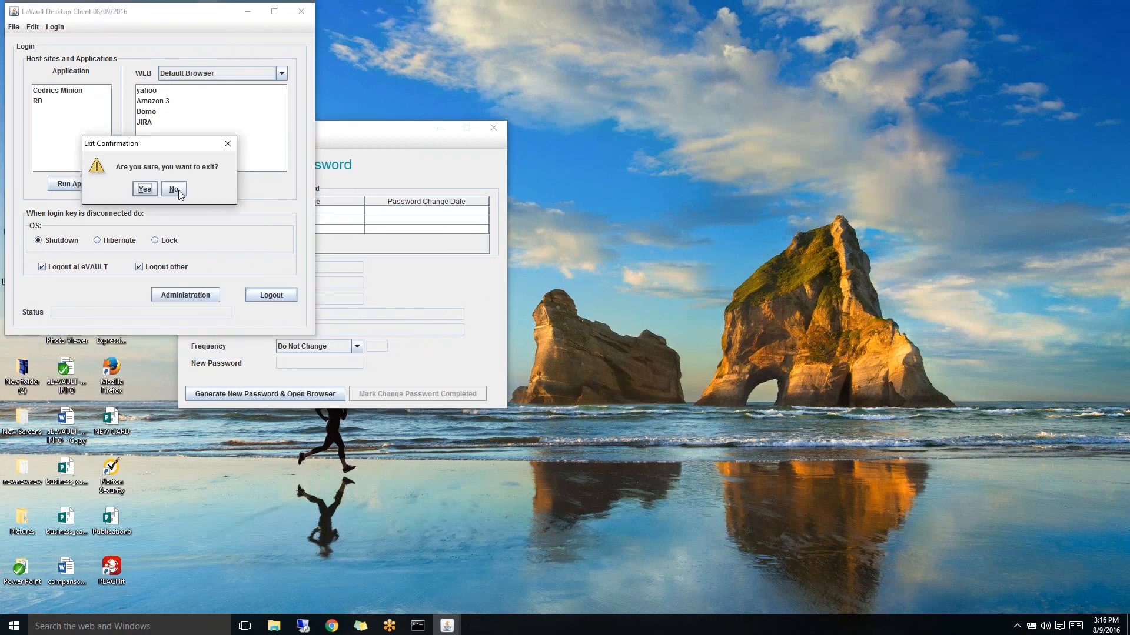
{"action": "left_click", "coordinate": [145, 189]}
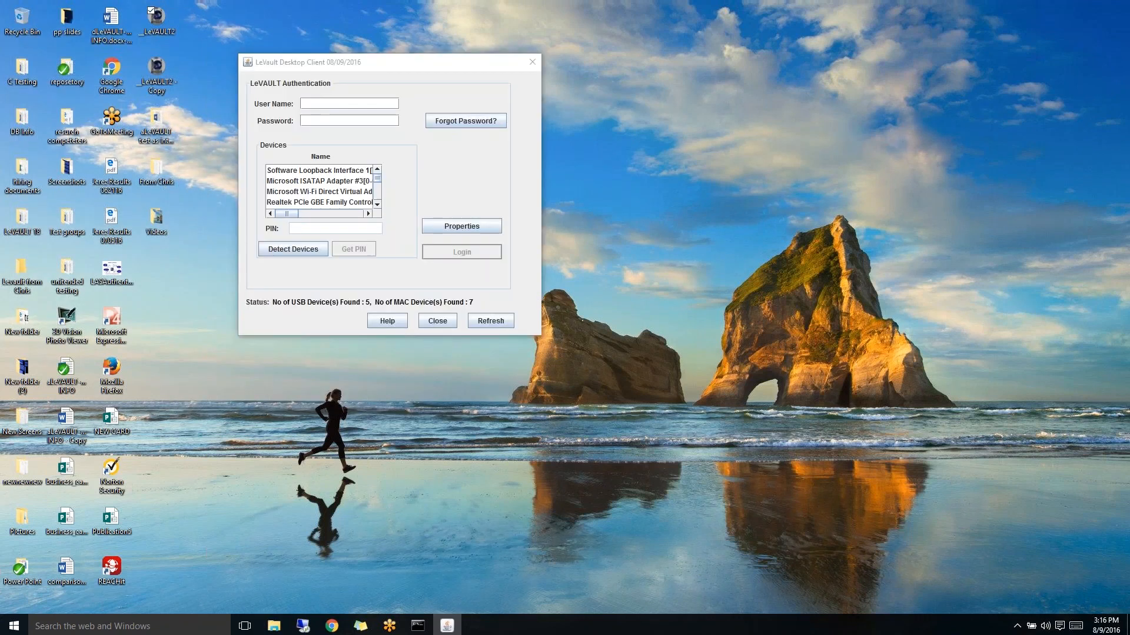
- Enter the account's user name and password on the LeVault login screen
{"action": "left_click", "coordinate": [320, 104]}
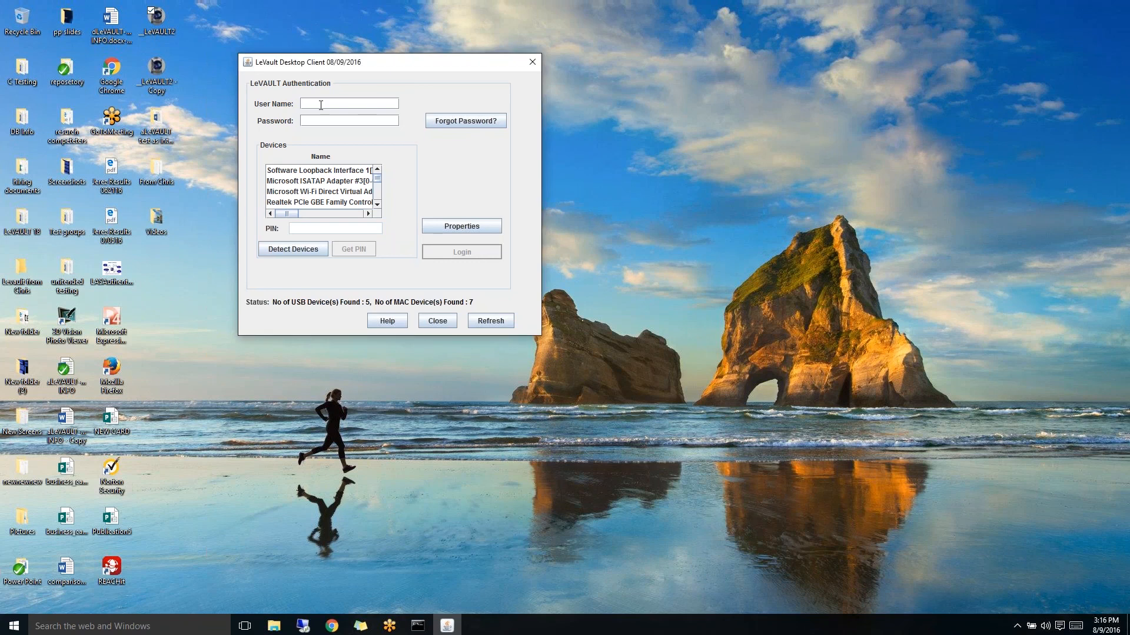
{"action": "type", "text": "Ad.1"}
{"action": "left_click", "coordinate": [317, 121]}
{"action": "type", "text": "••••••••"}
- Choose USB Mass Storage Device as the key, request a mobile PIN, enter it and log in
{"action": "scroll", "coordinate": [350, 190], "scroll_direction": "down", "scroll_amount": 3}
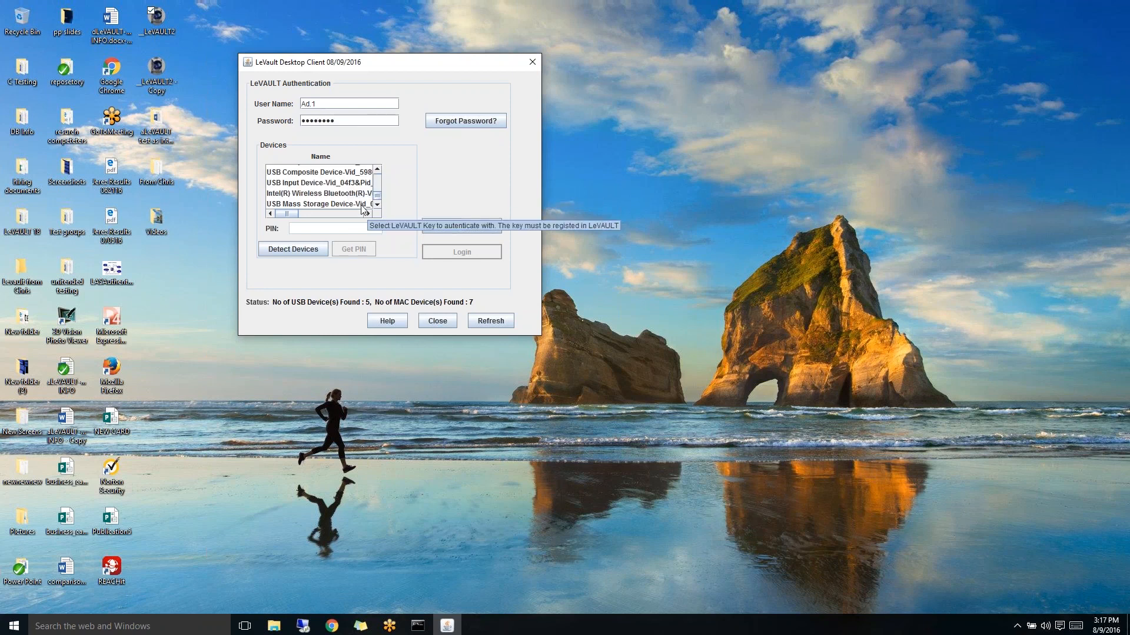
{"action": "left_click", "coordinate": [368, 214]}
{"action": "left_click", "coordinate": [360, 204]}
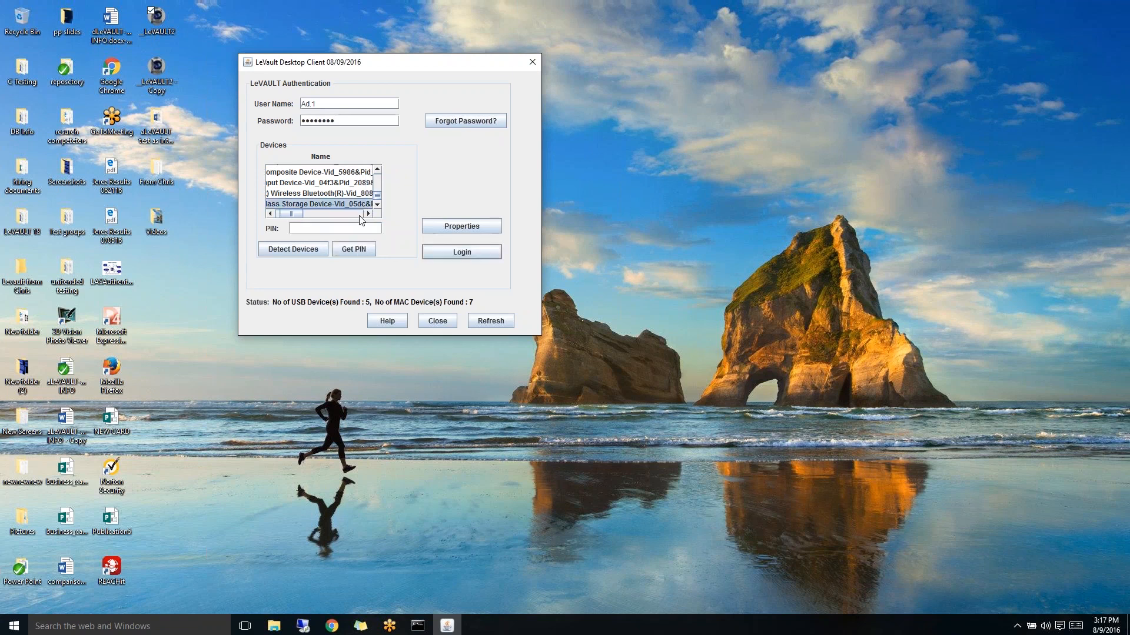
{"action": "left_click", "coordinate": [356, 249]}
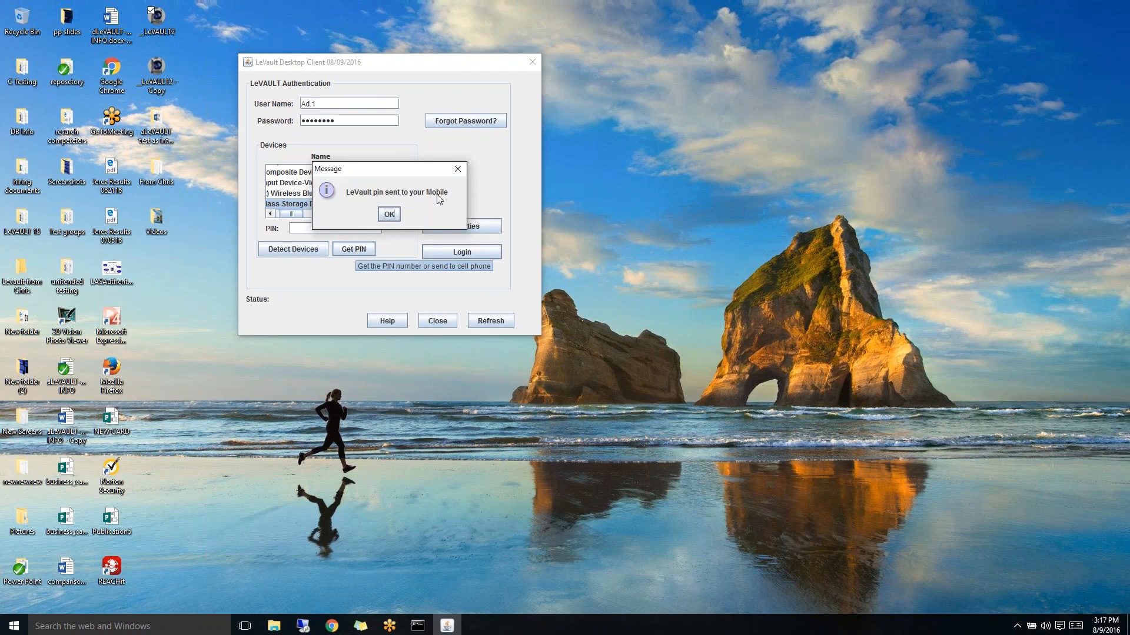
{"action": "left_click", "coordinate": [389, 215]}
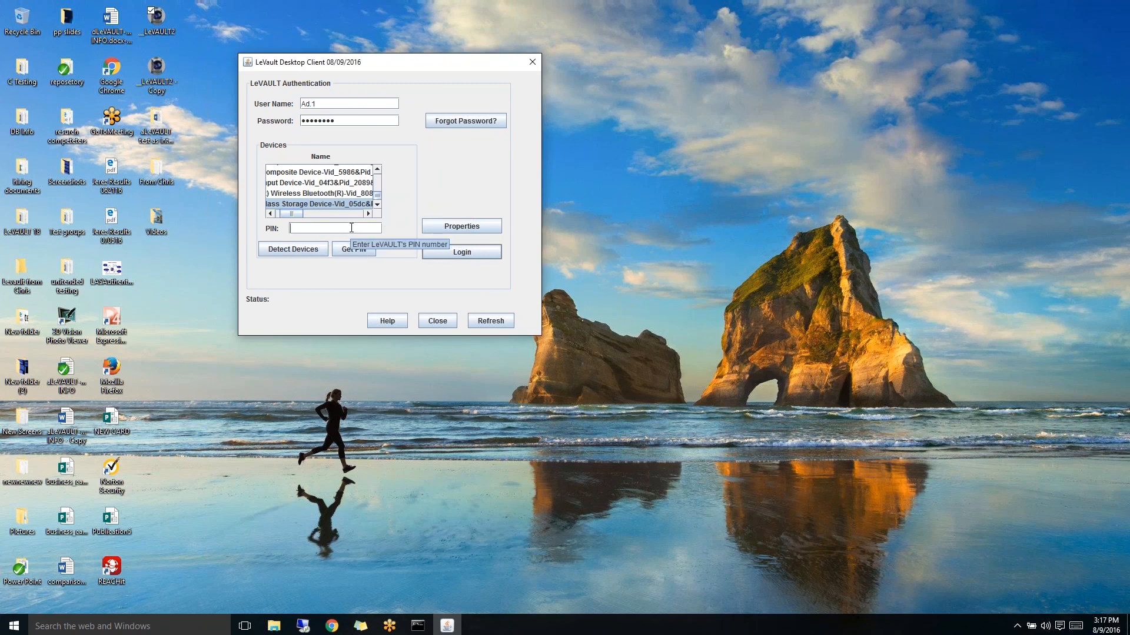
{"action": "type", "text": "********"}
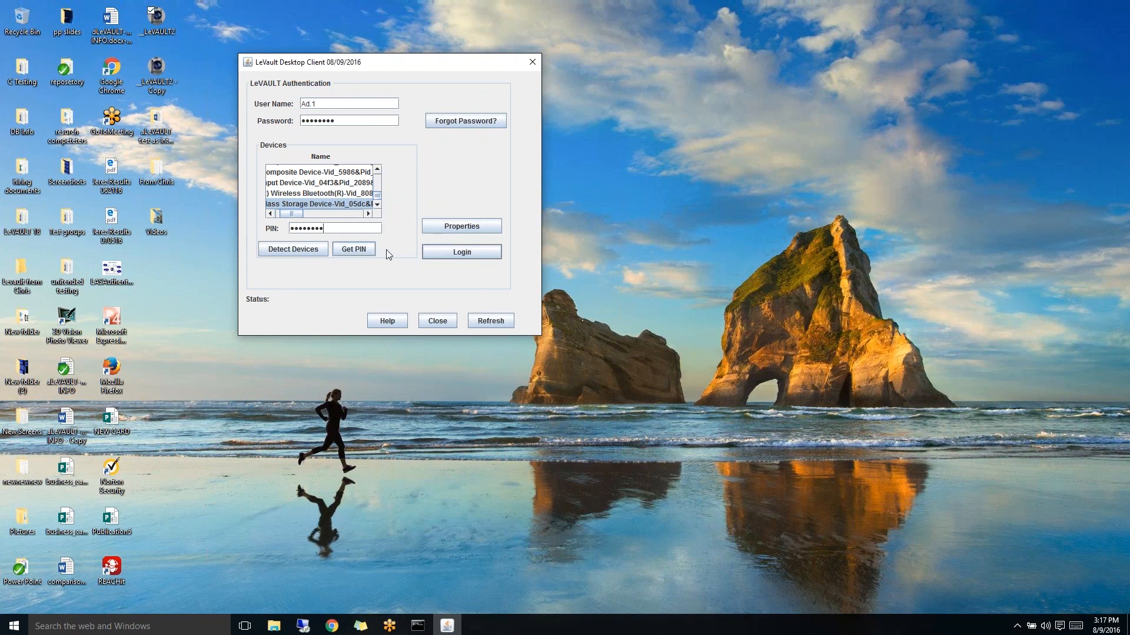
{"action": "left_click", "coordinate": [453, 255]}
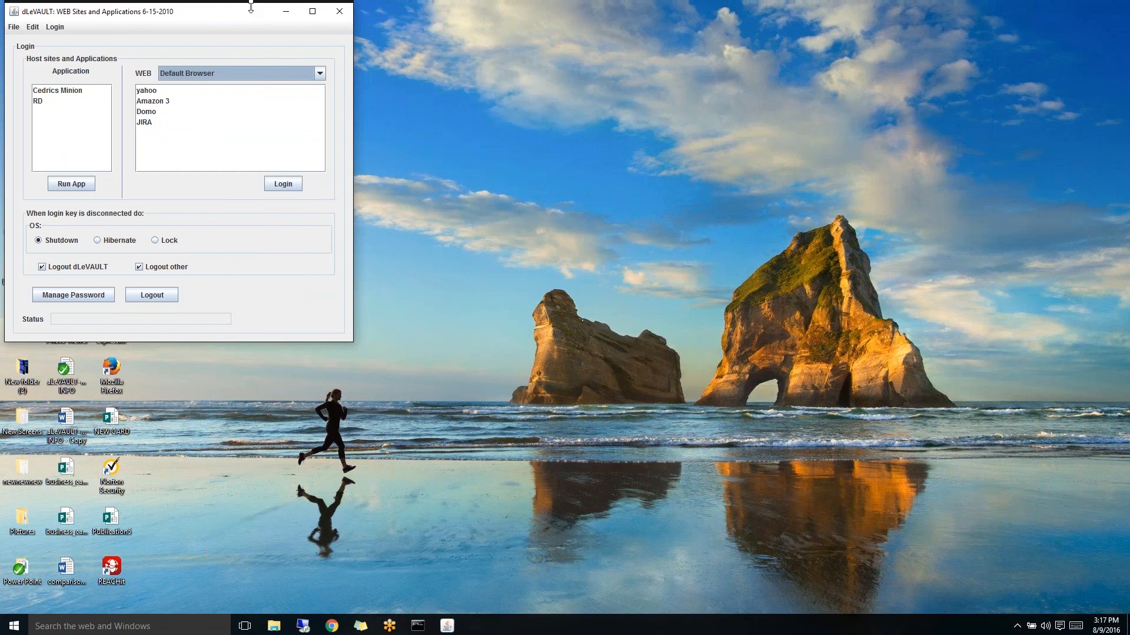
- Choose Chrome as the web login browser and log in to the Amazon 3 site
{"action": "left_click", "coordinate": [321, 73]}
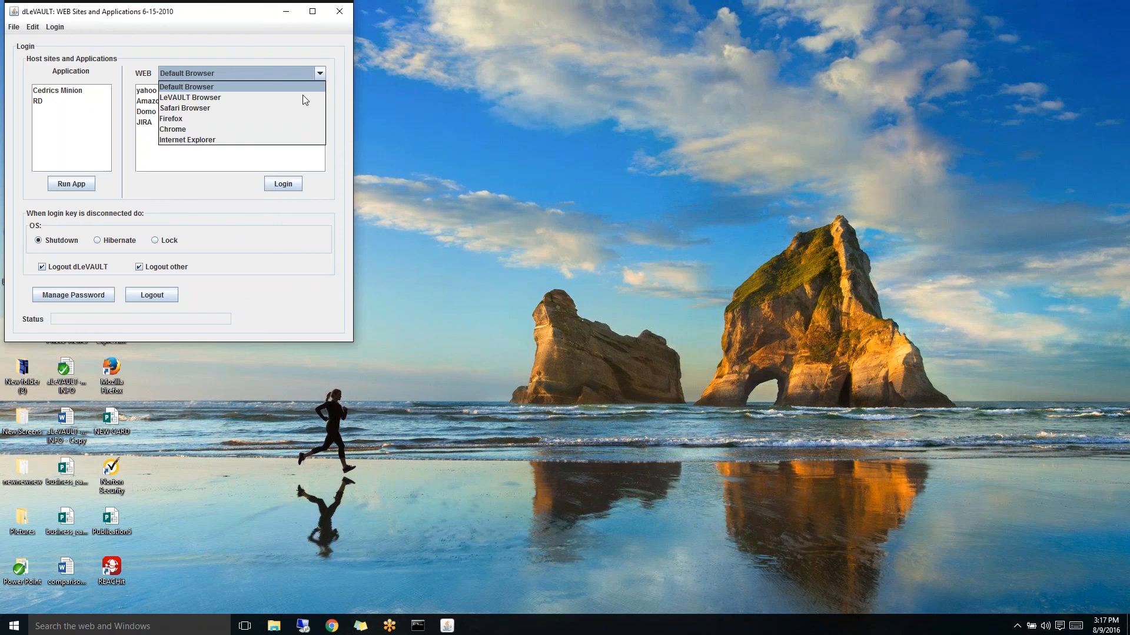
{"action": "left_click", "coordinate": [299, 128]}
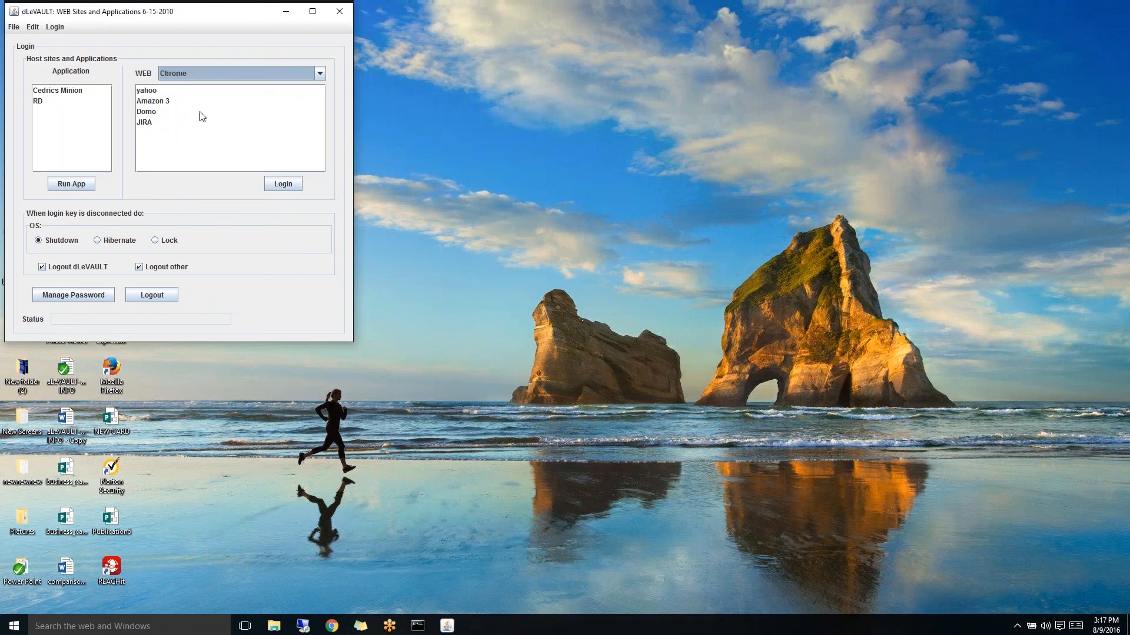
{"action": "left_click", "coordinate": [163, 102]}
{"action": "left_click", "coordinate": [291, 185]}
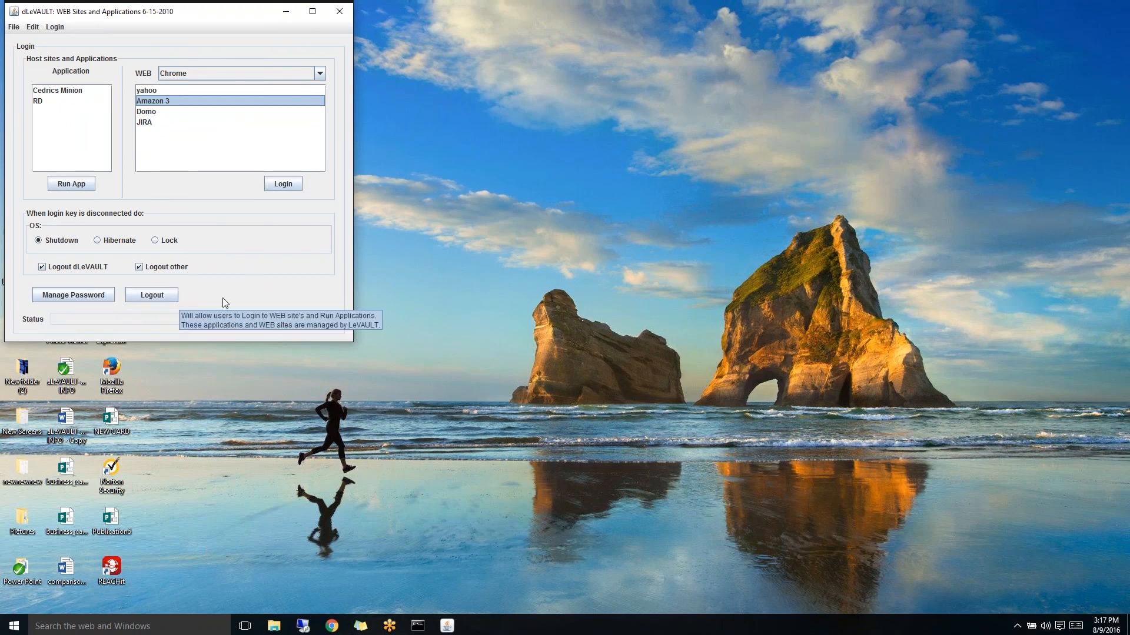
{"action": "left_click", "coordinate": [288, 185]}
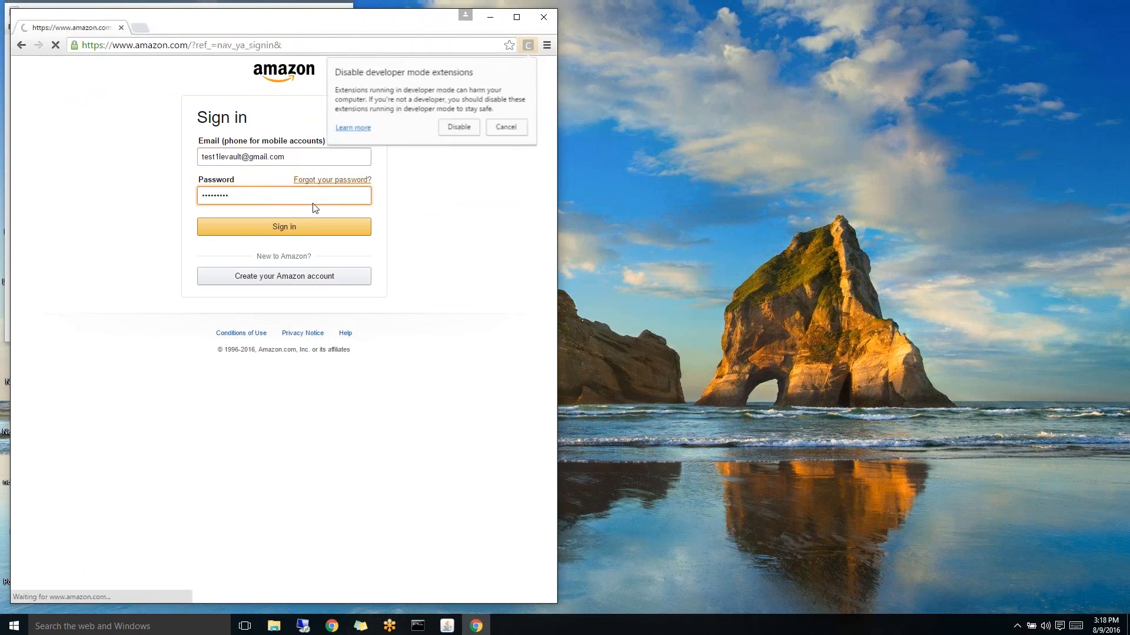
- Dismiss the developer-mode extensions warning and view the Amazon profile and Today's Deals pages
{"action": "left_click", "coordinate": [513, 128]}
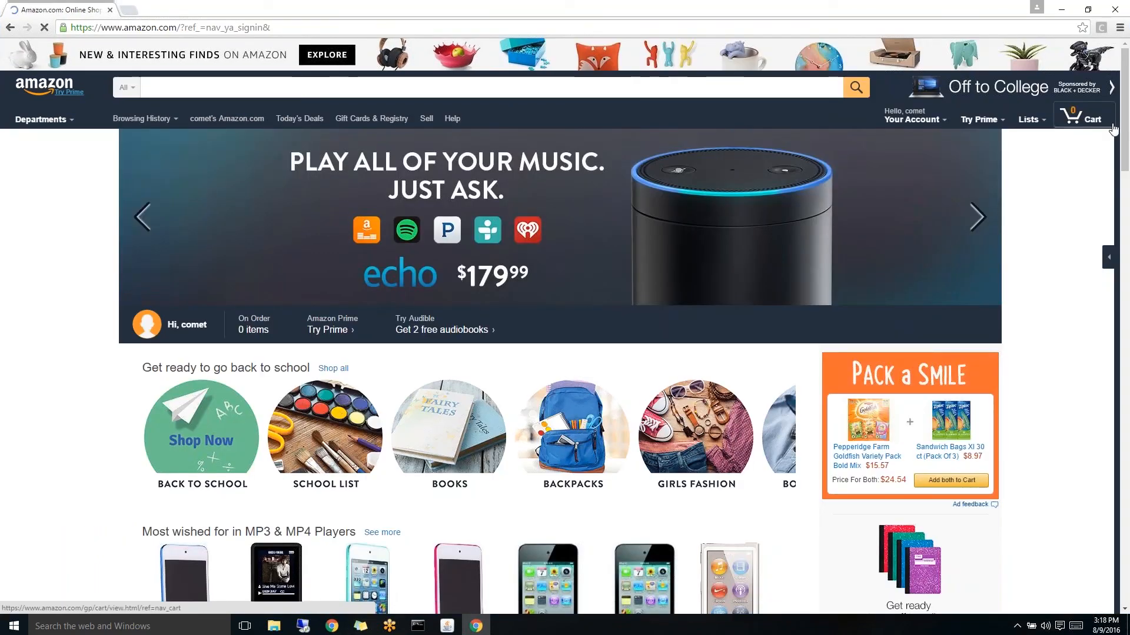
{"action": "mouse_move", "coordinate": [913, 118]}
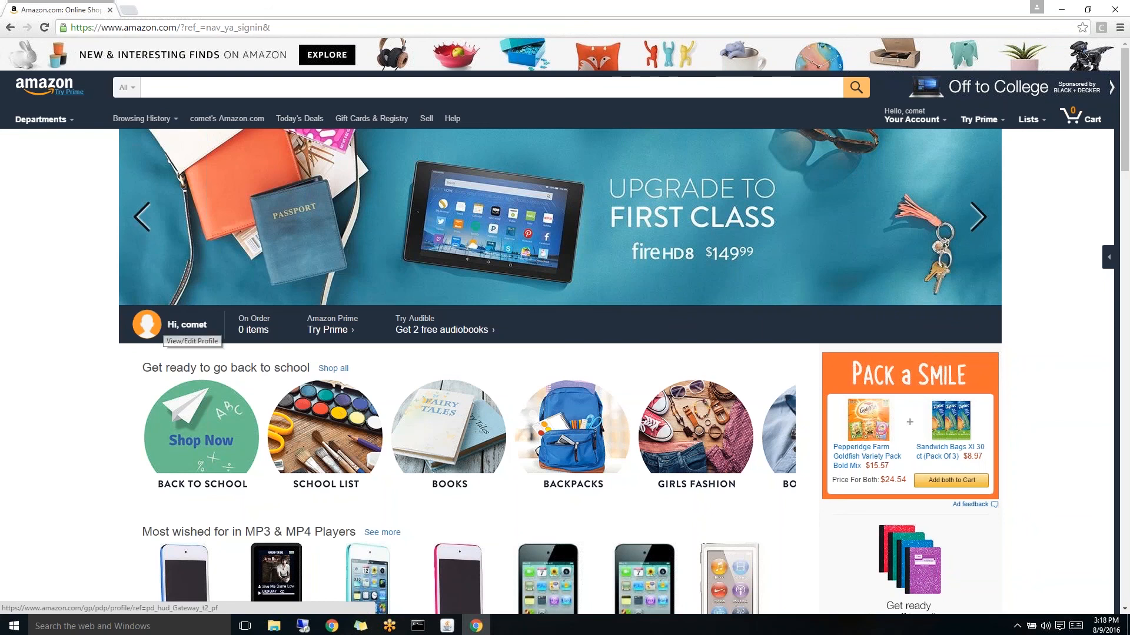
{"action": "left_click", "coordinate": [187, 325]}
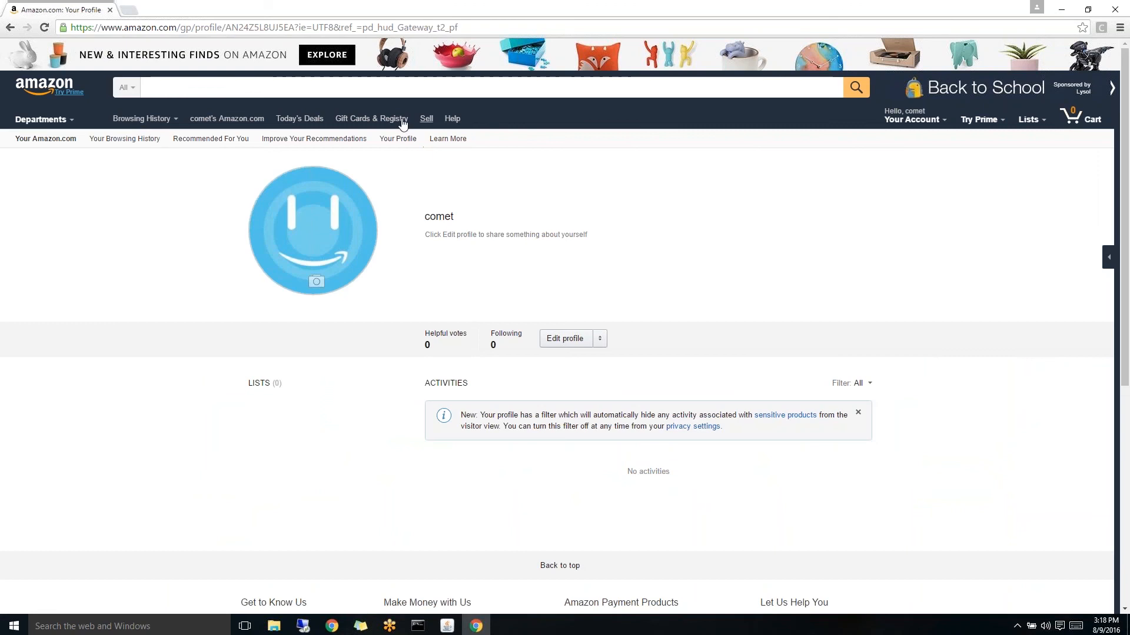
{"action": "left_click", "coordinate": [303, 119]}
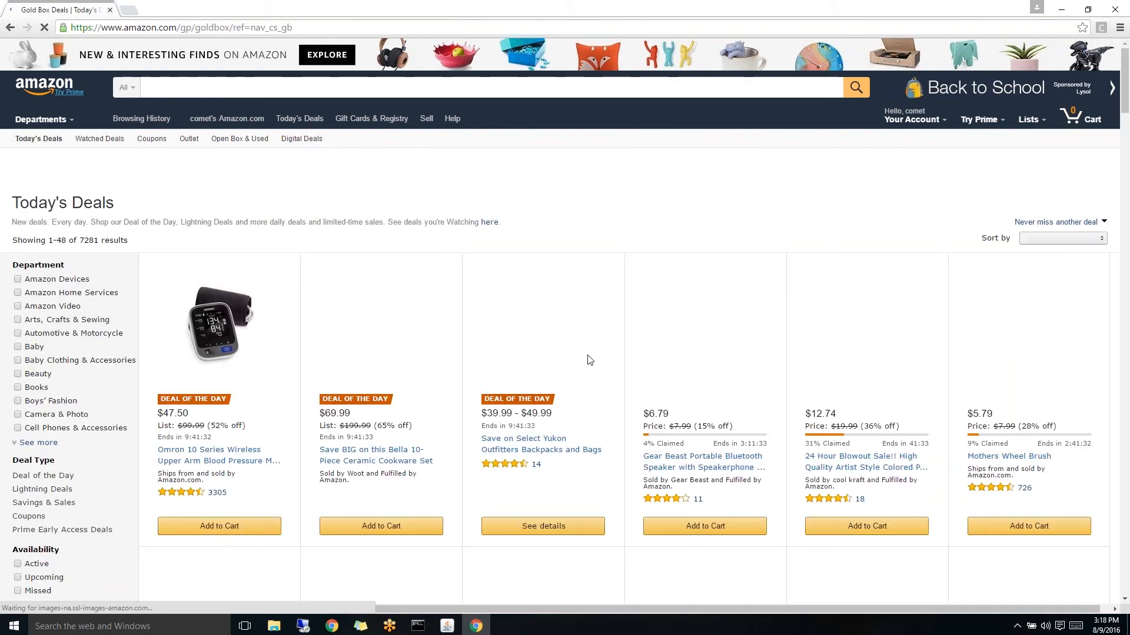
- Scroll through Today's Deals, then sign out of Amazon and close Chrome
{"action": "scroll", "coordinate": [606, 358], "scroll_direction": "down", "scroll_amount": 3}
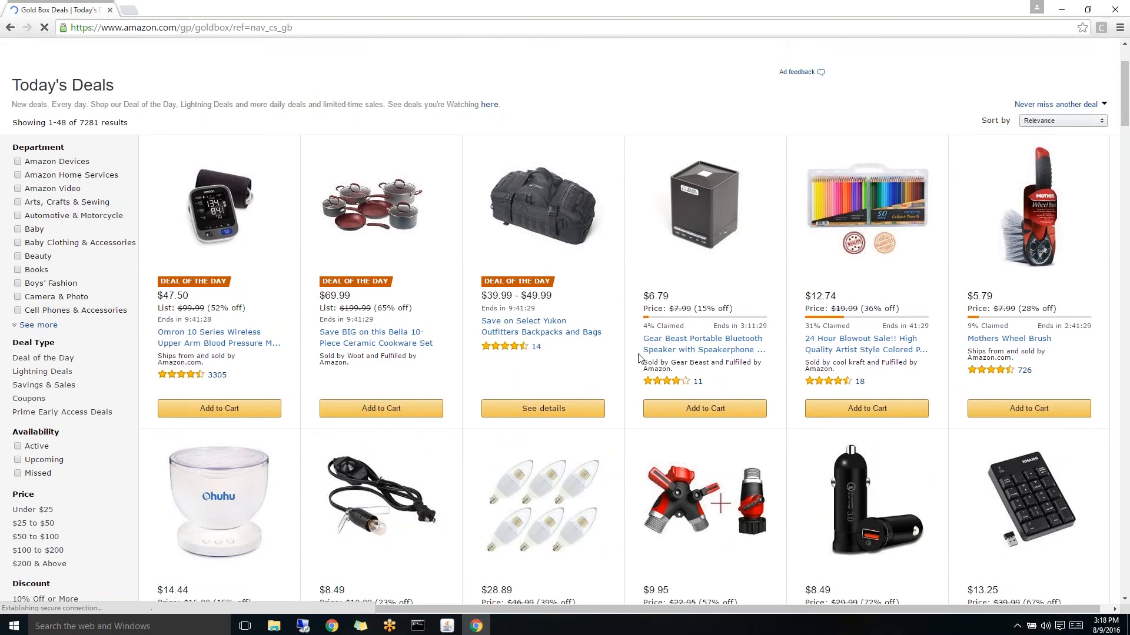
{"action": "scroll", "coordinate": [640, 359], "scroll_direction": "down", "scroll_amount": 8}
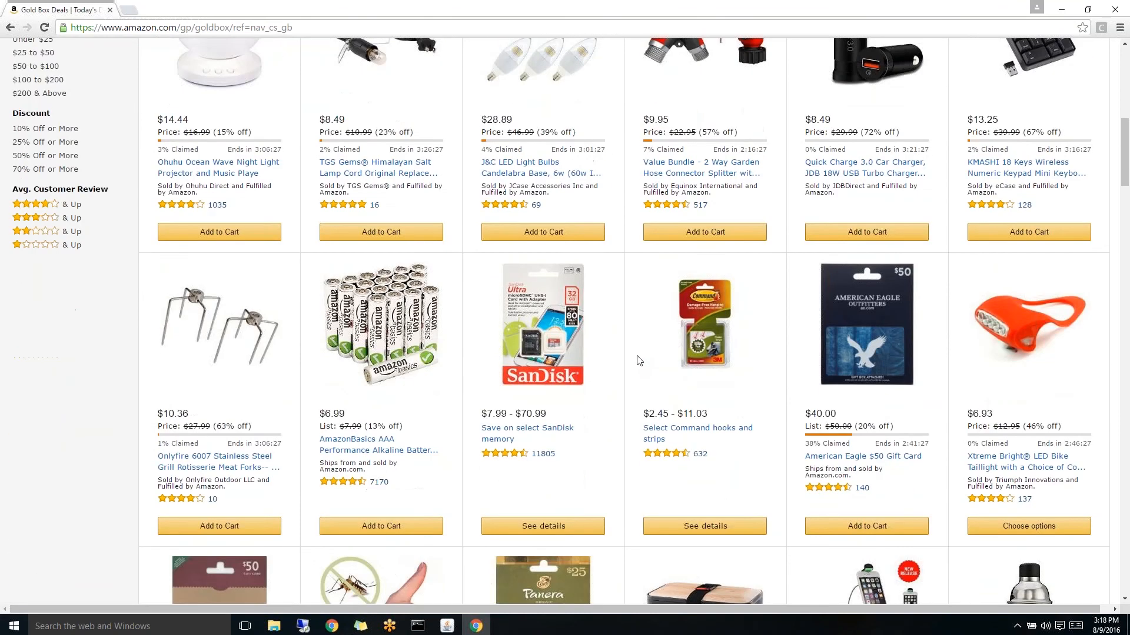
{"action": "scroll", "coordinate": [639, 360], "scroll_direction": "up", "scroll_amount": 10}
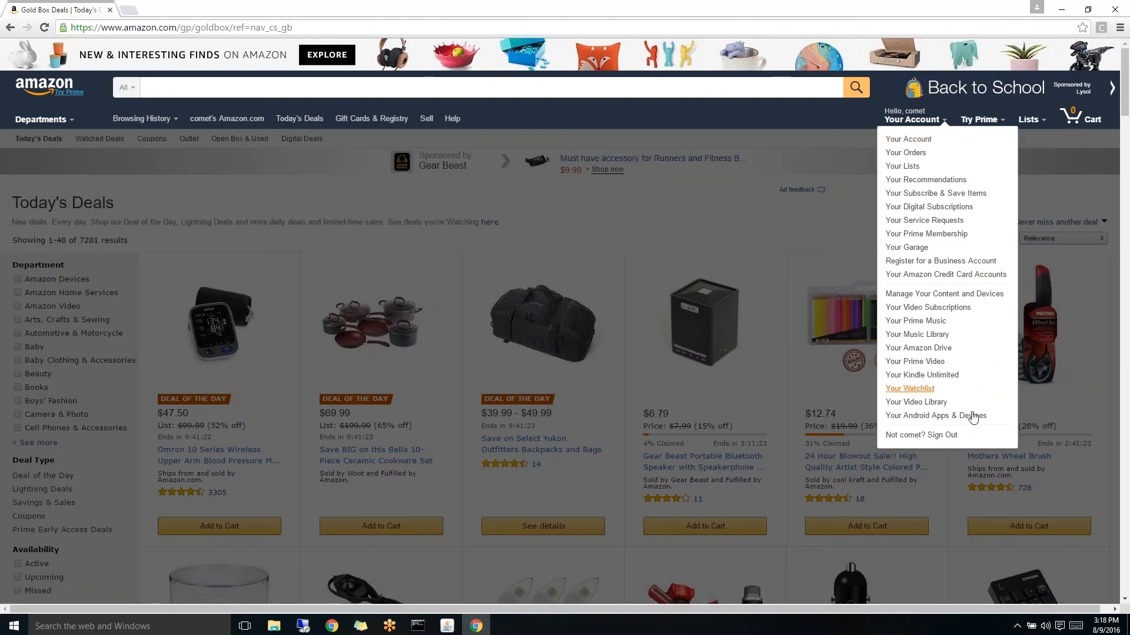
{"action": "left_click", "coordinate": [951, 436]}
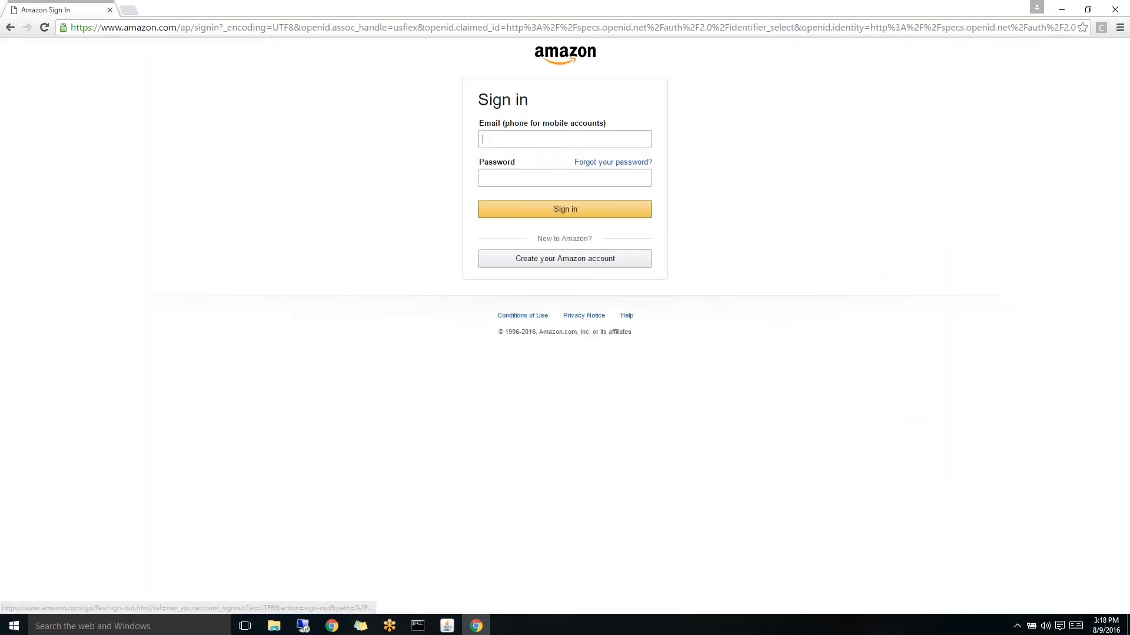
{"action": "left_click", "coordinate": [1117, 14]}
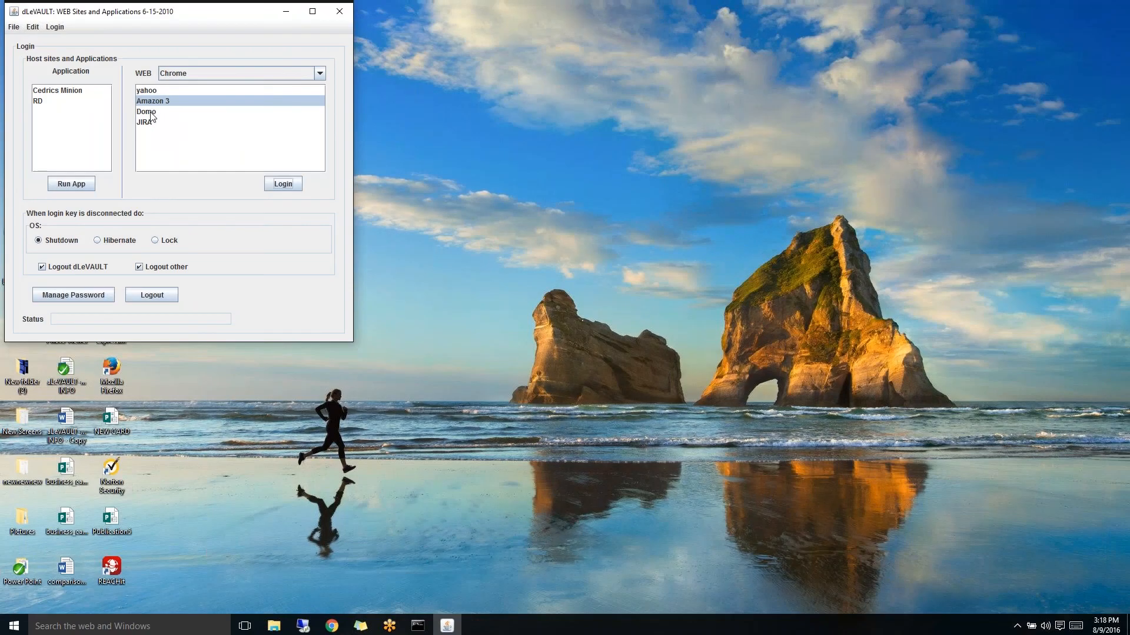
- Select the Domo site, set the web login browser to LeVAULT Browser and log in
{"action": "left_click", "coordinate": [148, 112]}
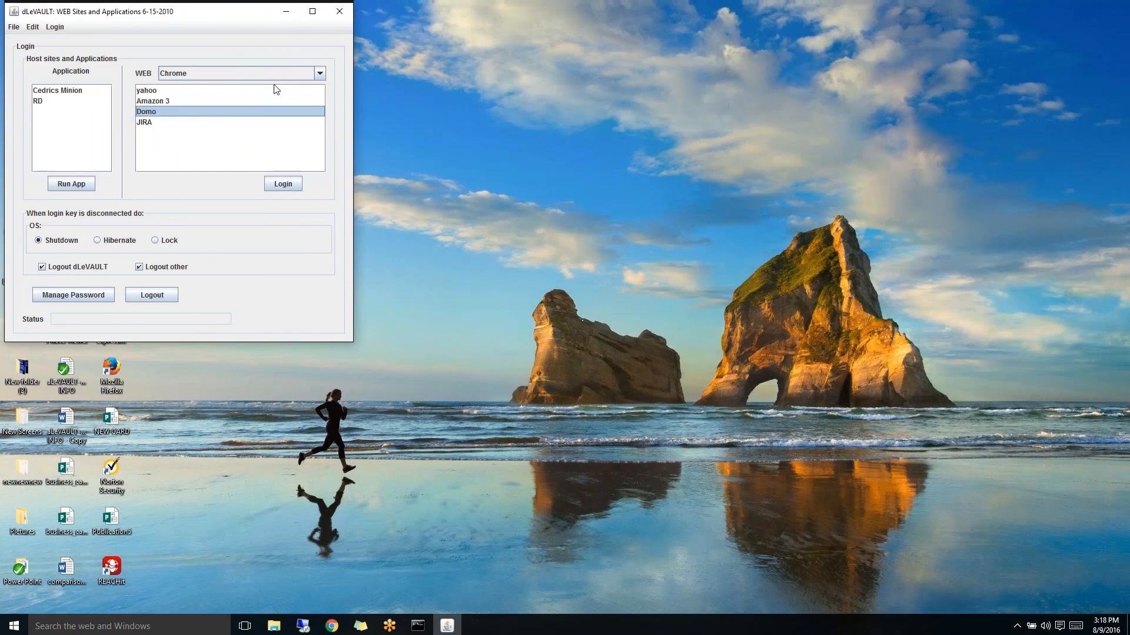
{"action": "left_click", "coordinate": [323, 72]}
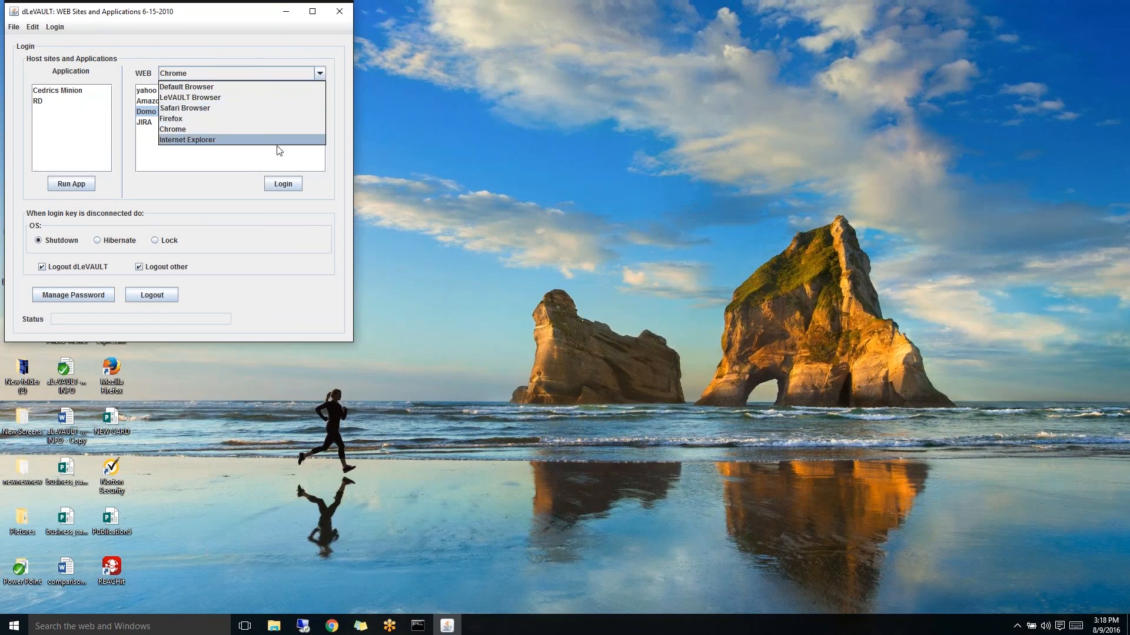
{"action": "left_click", "coordinate": [268, 98]}
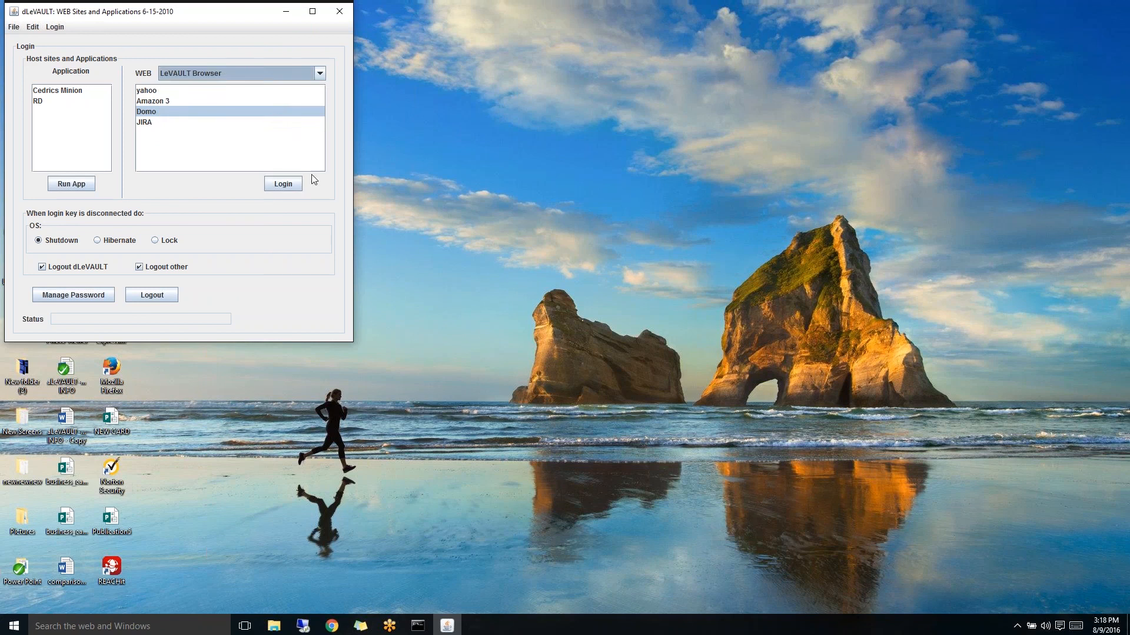
{"action": "left_click", "coordinate": [281, 185]}
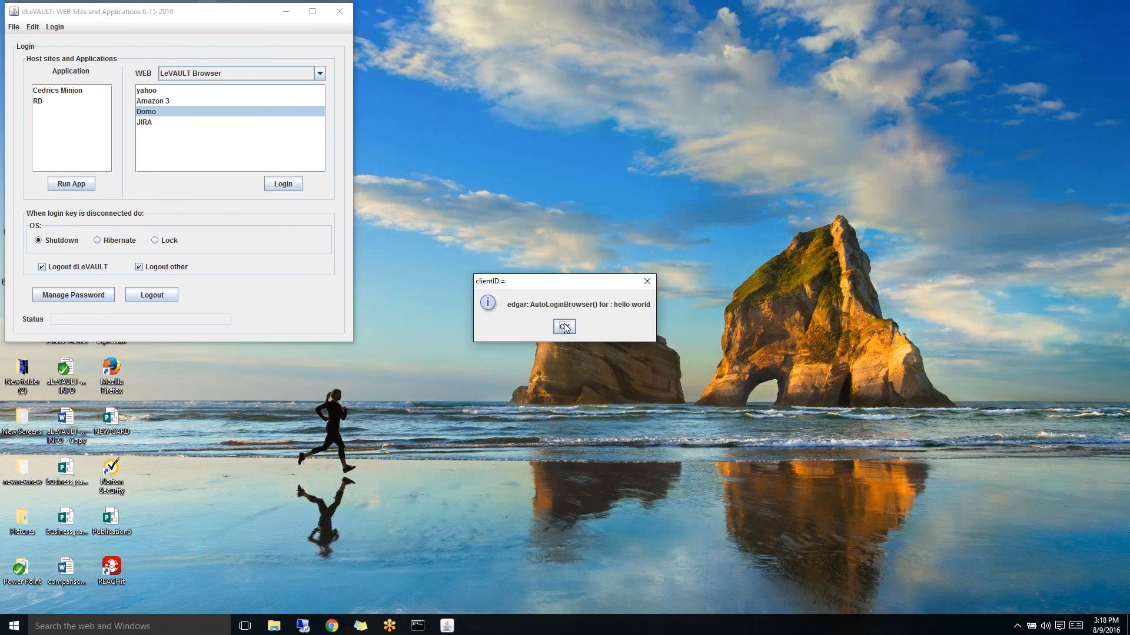
- Acknowledge the clientID message, browse Getting Started, and open then close the Unleash Beast Mode tutorial
{"action": "left_click", "coordinate": [564, 327]}
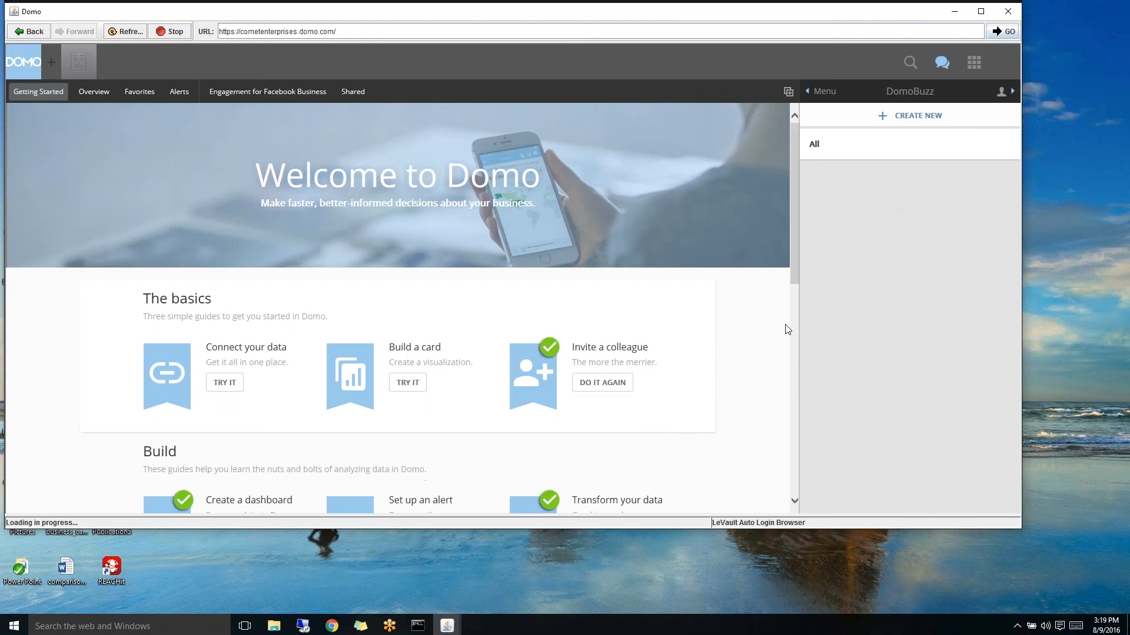
{"action": "scroll", "coordinate": [724, 348], "scroll_direction": "down", "scroll_amount": 7}
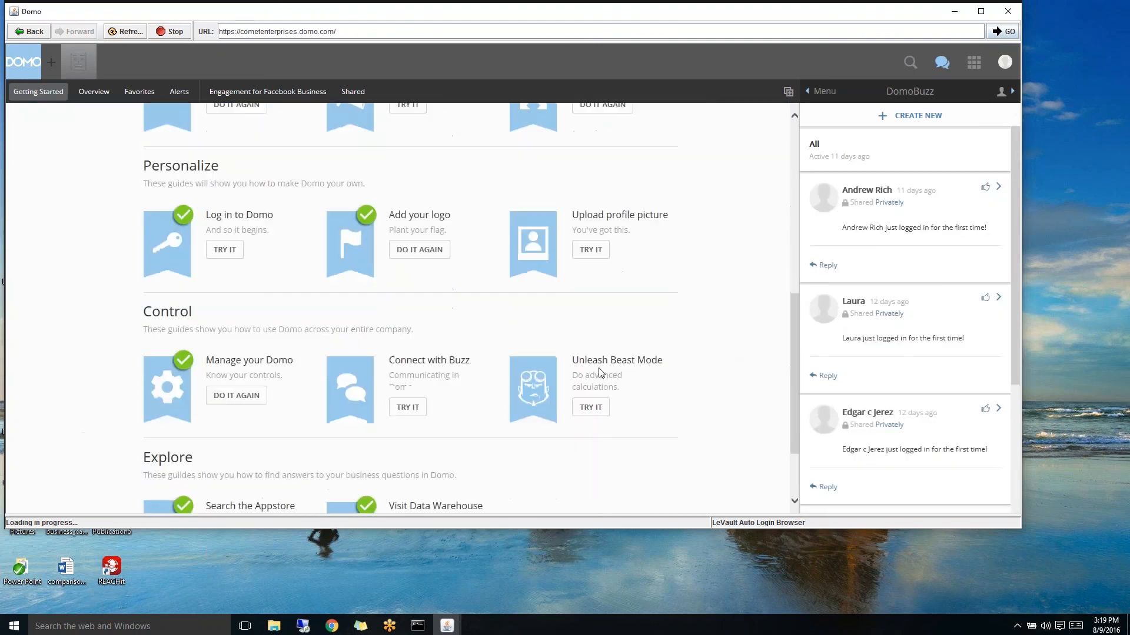
{"action": "left_click", "coordinate": [545, 386]}
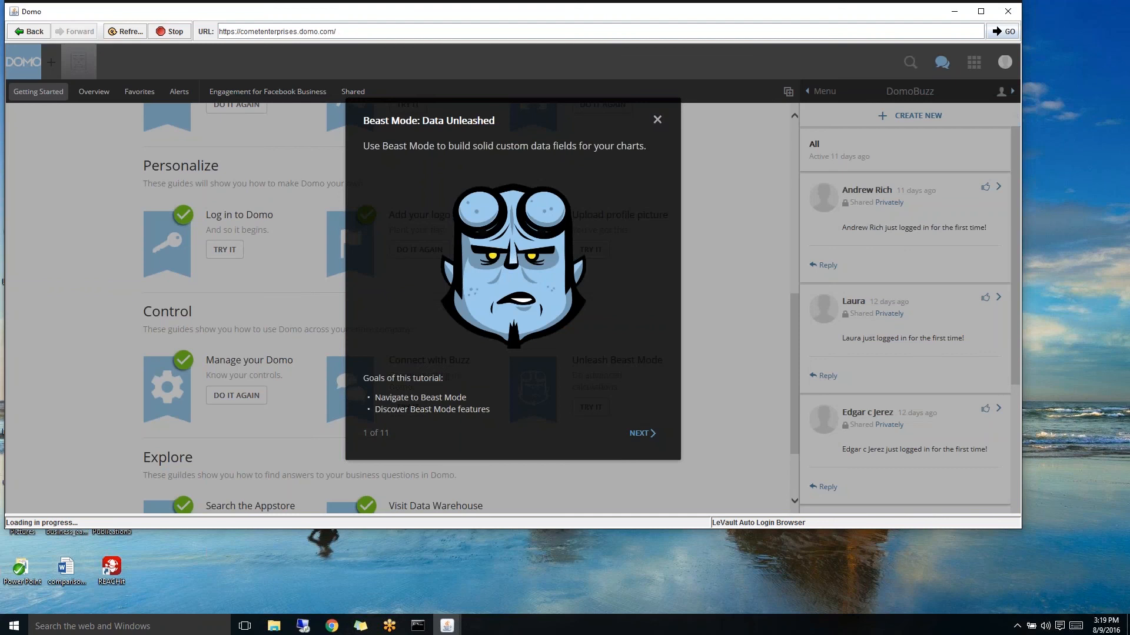
{"action": "left_click", "coordinate": [657, 119]}
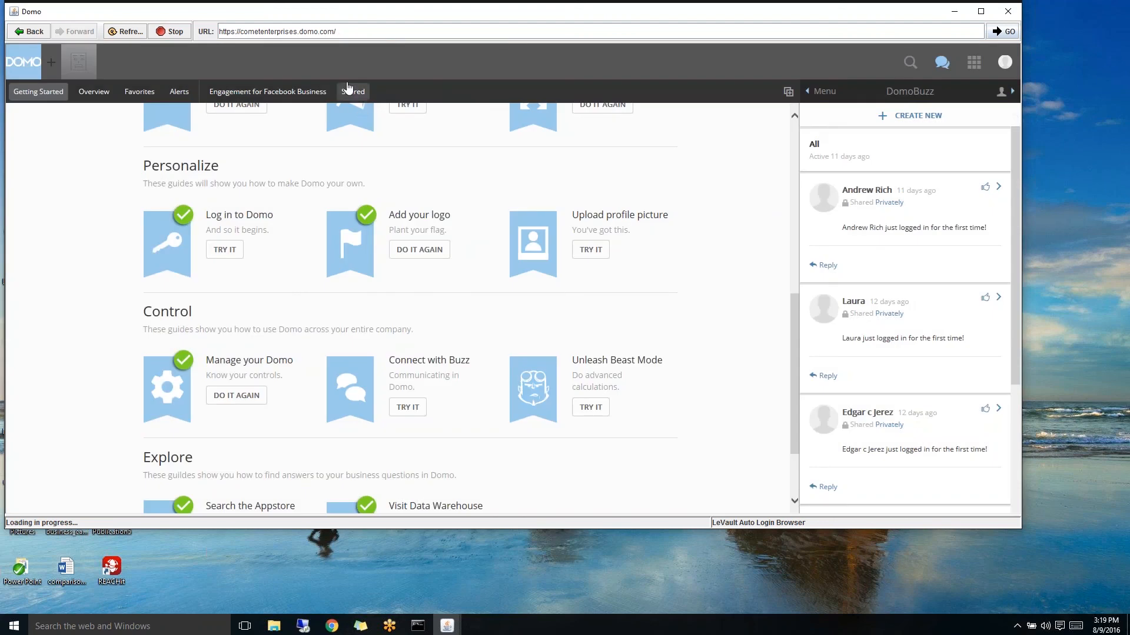
- View the Engagement for Facebook Business and Favorites pages, then sign out of Domo
{"action": "left_click", "coordinate": [284, 89]}
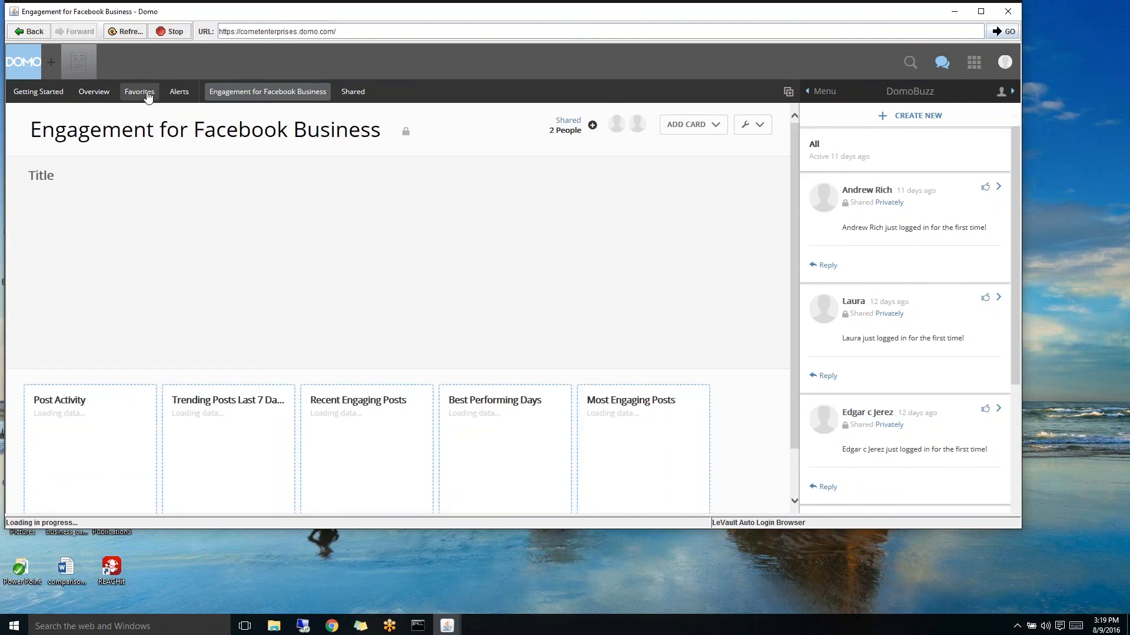
{"action": "left_click", "coordinate": [147, 98]}
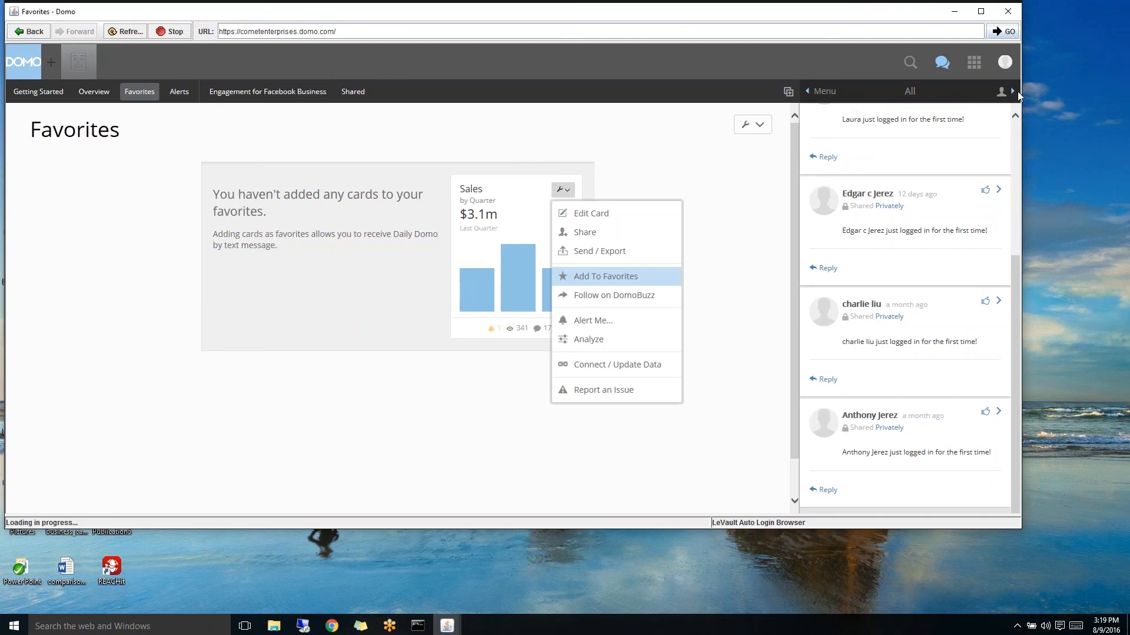
{"action": "left_click", "coordinate": [1004, 62]}
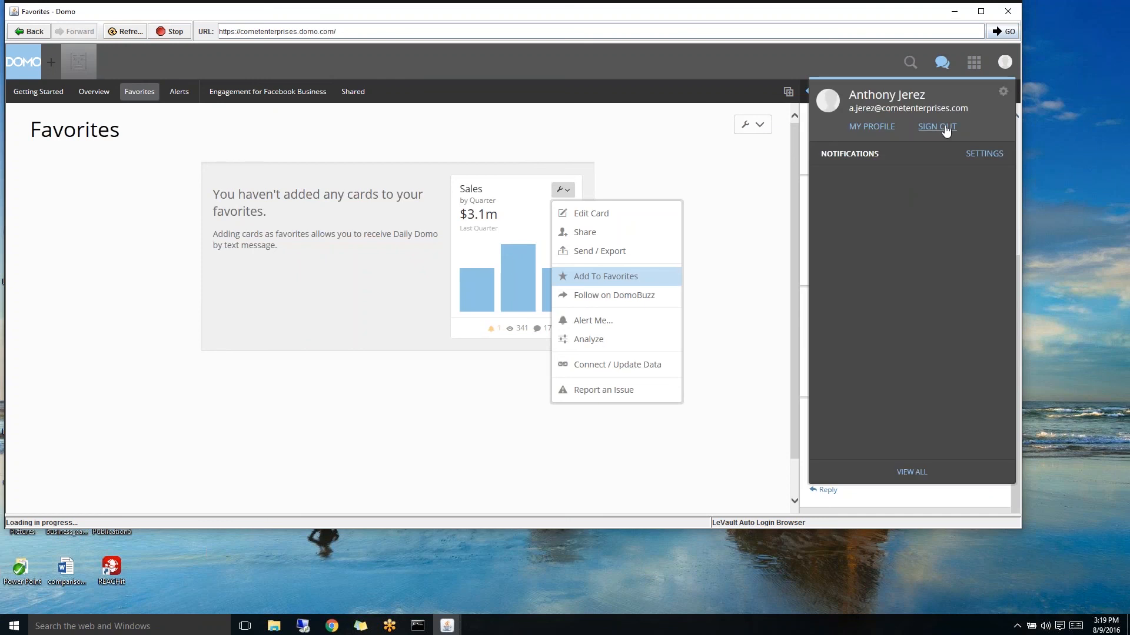
{"action": "left_click", "coordinate": [937, 127]}
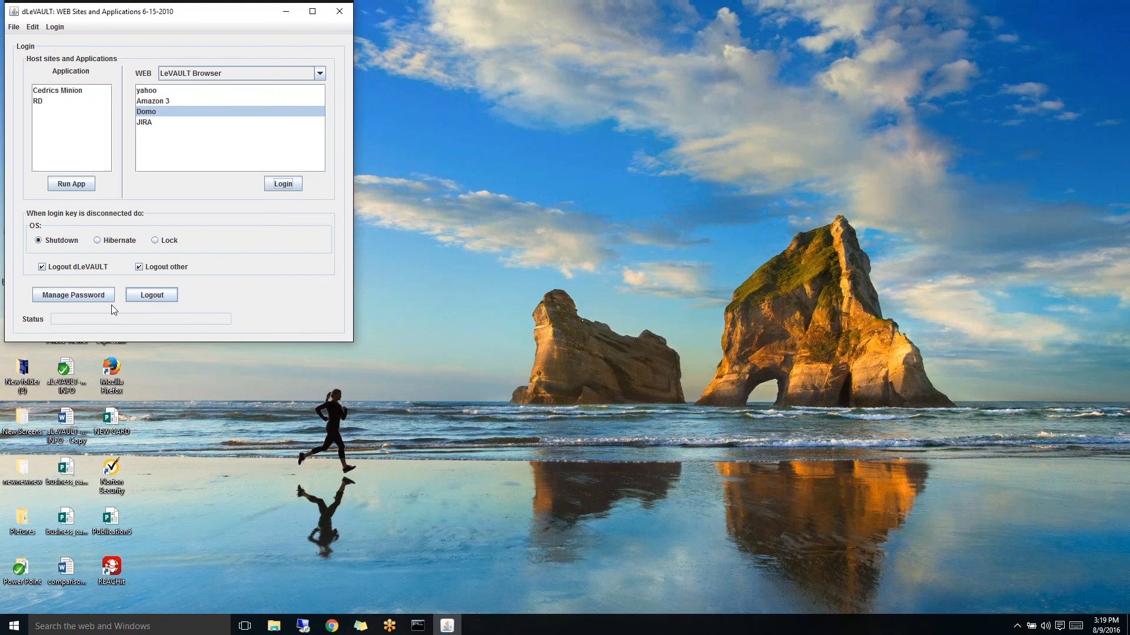
- Open and close the Reset Password form without changes, then choose Logout to quit LeVault
{"action": "left_click", "coordinate": [97, 295]}
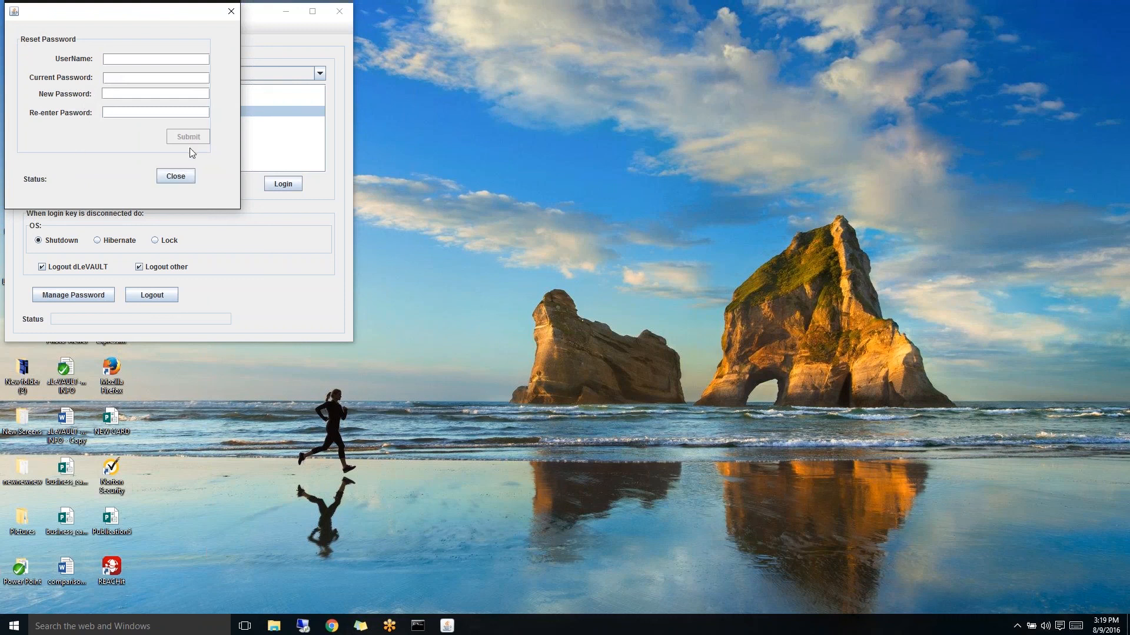
{"action": "left_click", "coordinate": [177, 178]}
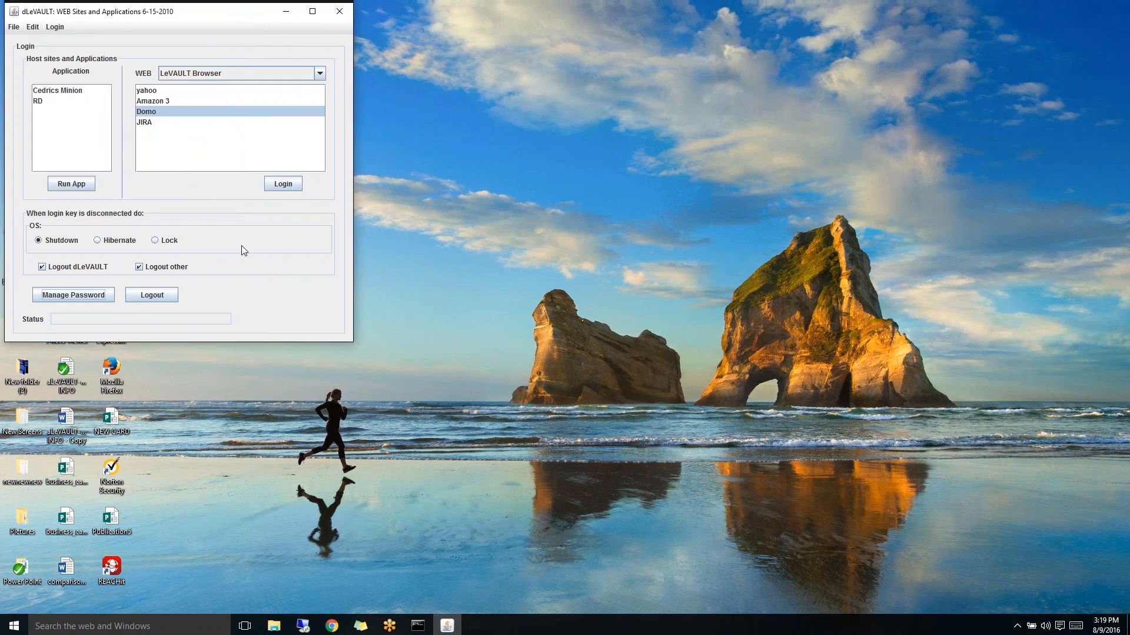
{"action": "left_click", "coordinate": [146, 297]}
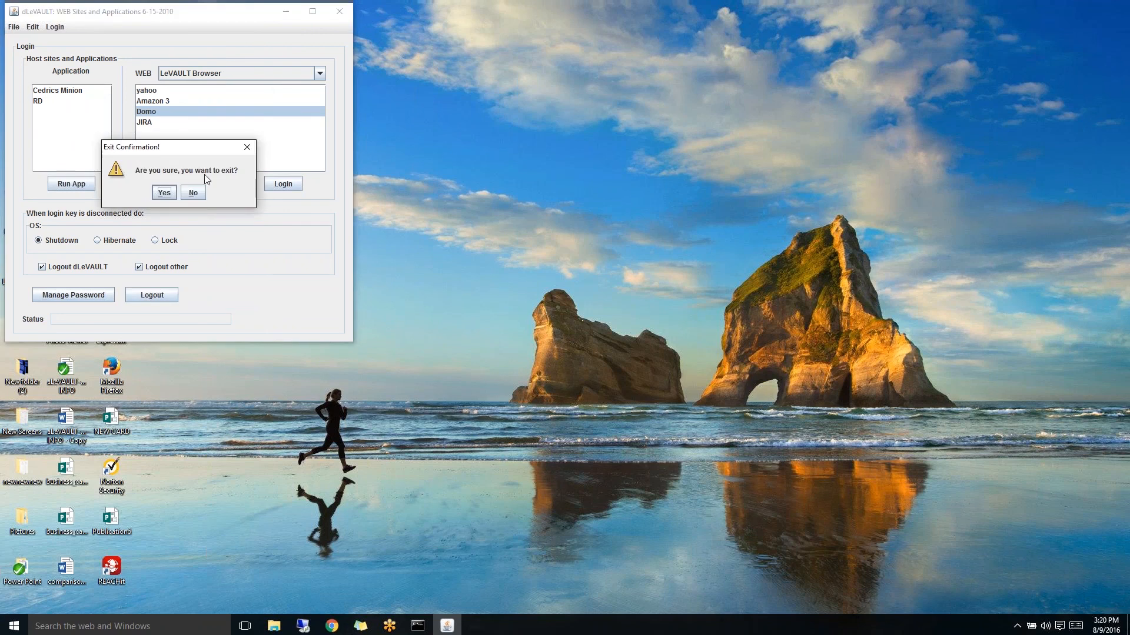